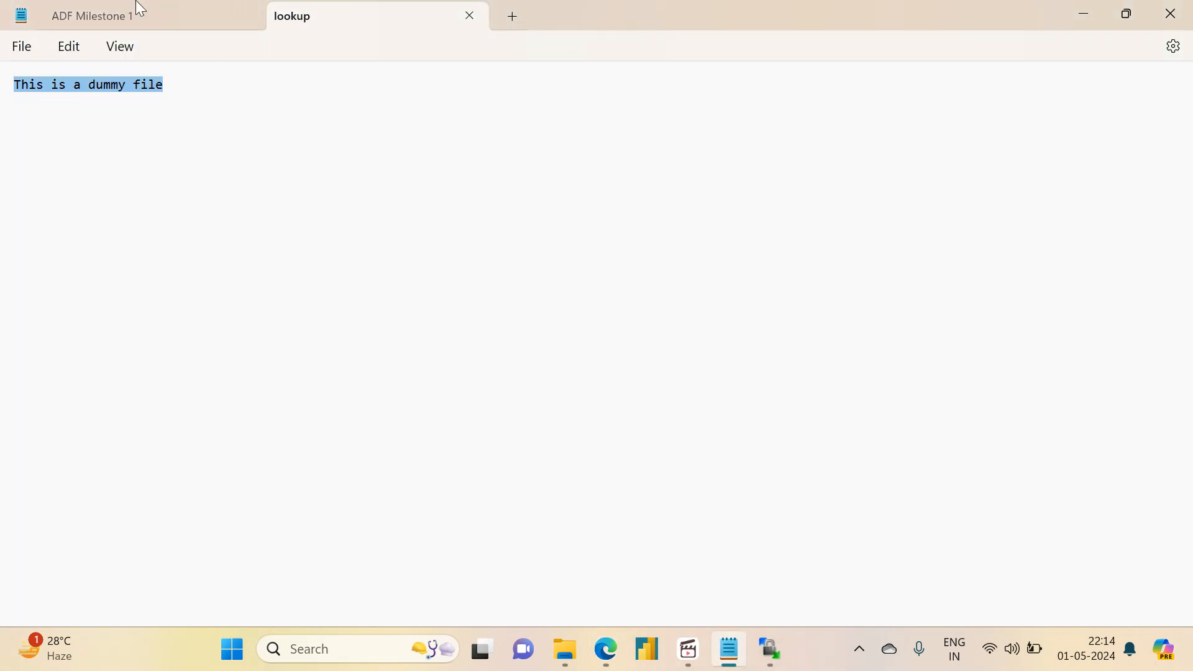
# Step: Review the lookup-file task in the ADF Milestone 1 notes, and switch to the Azure Data Factory pipeline in Edge
pyautogui.click(134, 6)
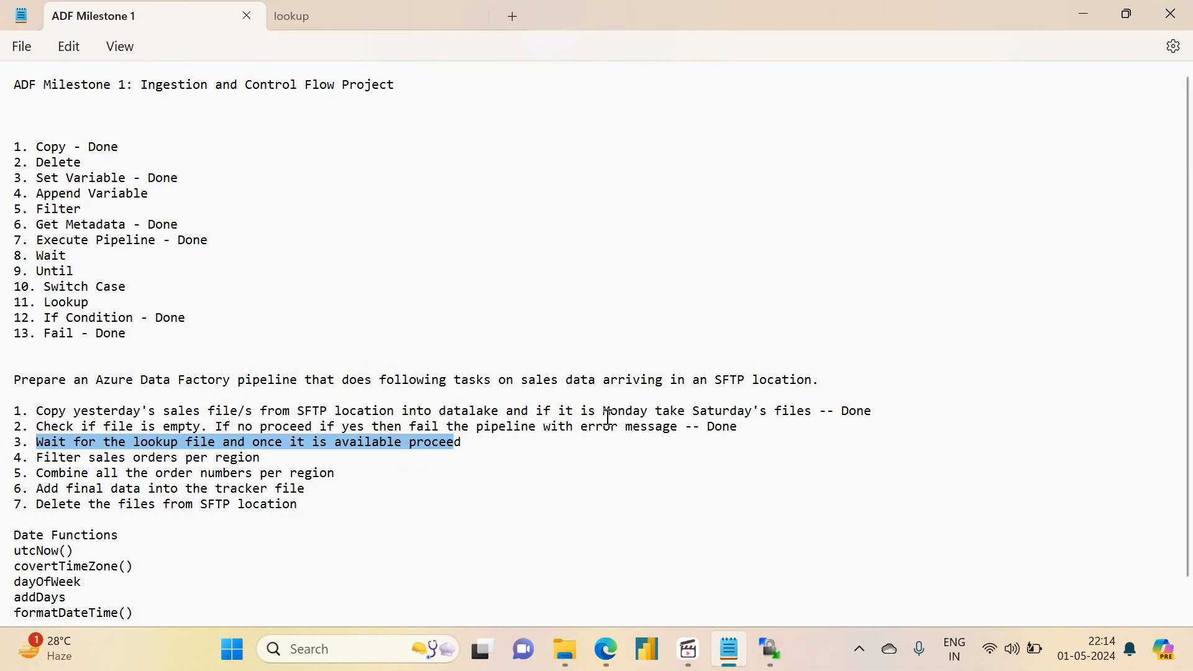
pyautogui.moveTo(604, 650)
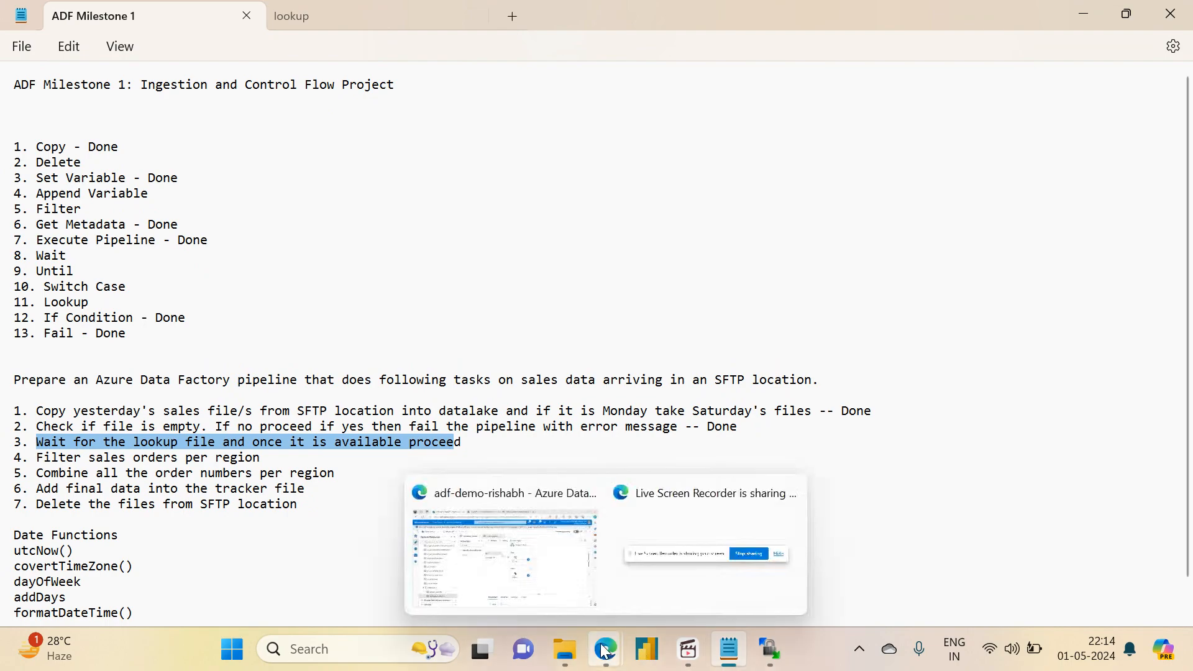
pyautogui.click(525, 543)
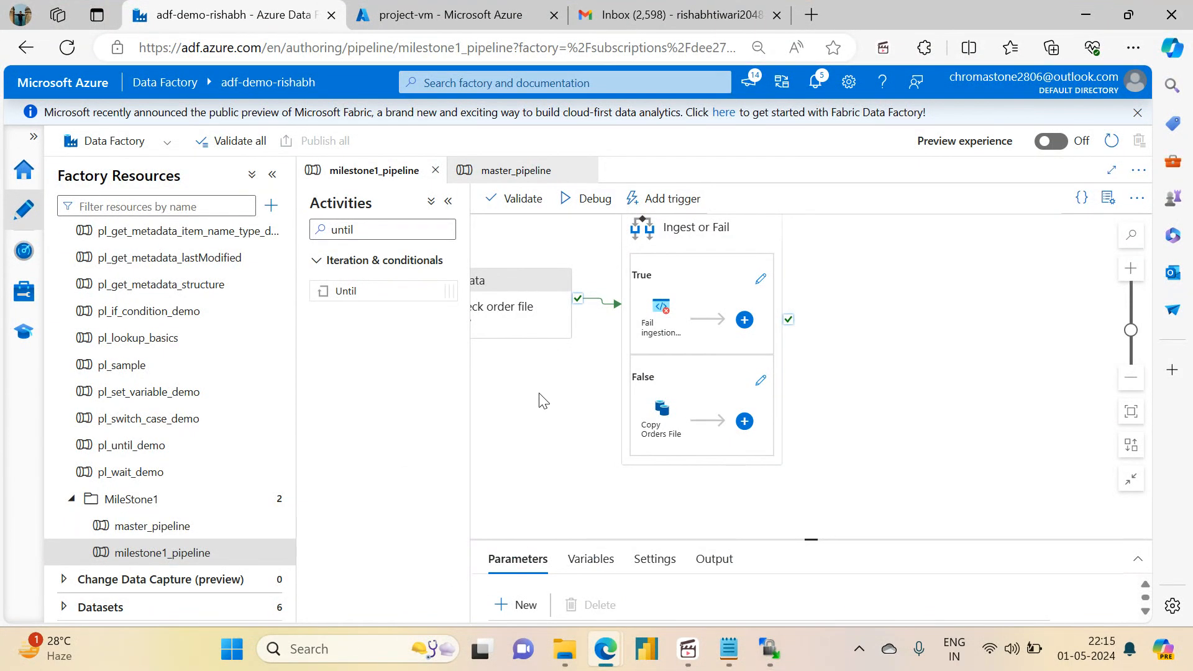
# Step: Add an Until activity that runs on success of Ingest or Fail, and name it Check for lookup file
pyautogui.moveTo(381, 293); pyautogui.dragTo(931, 335)
pyautogui.moveTo(788, 320); pyautogui.dragTo(892, 287)
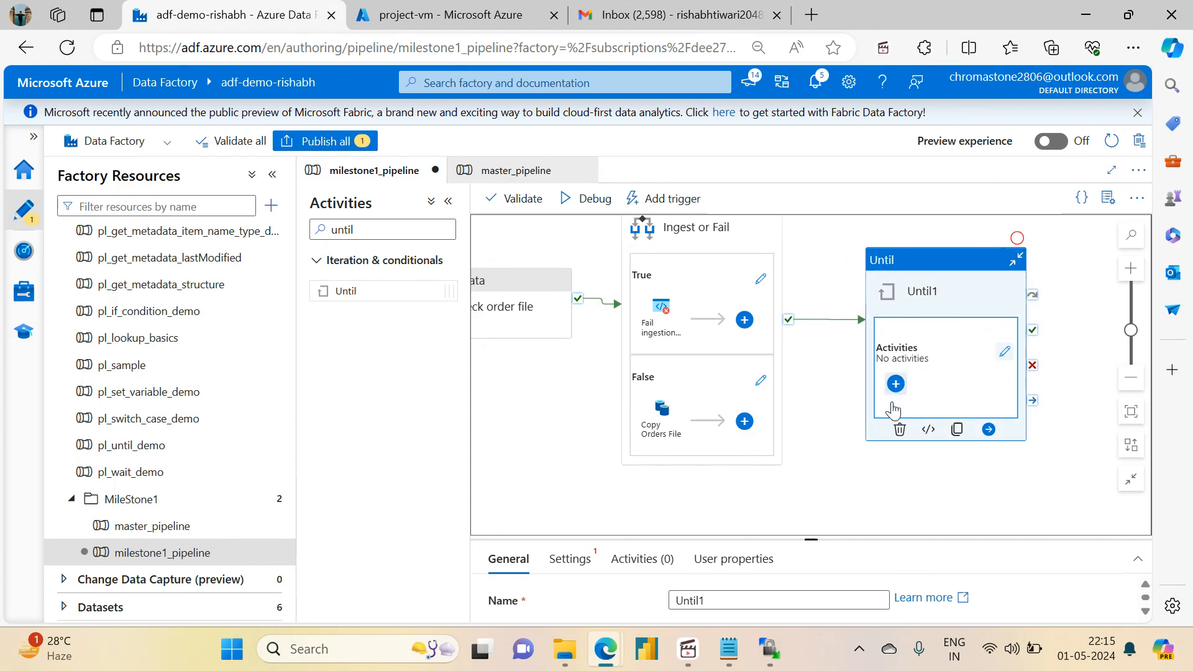
pyautogui.click(732, 602)
pyautogui.doubleClick(732, 602)
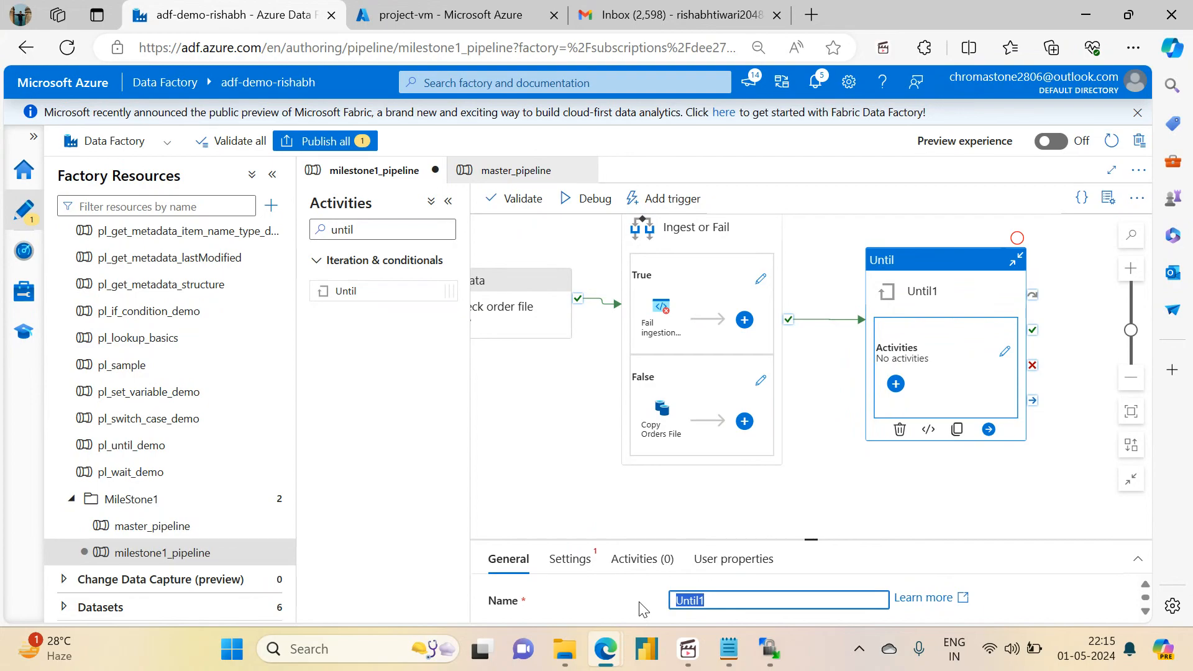
pyautogui.write('Check for lookup file')
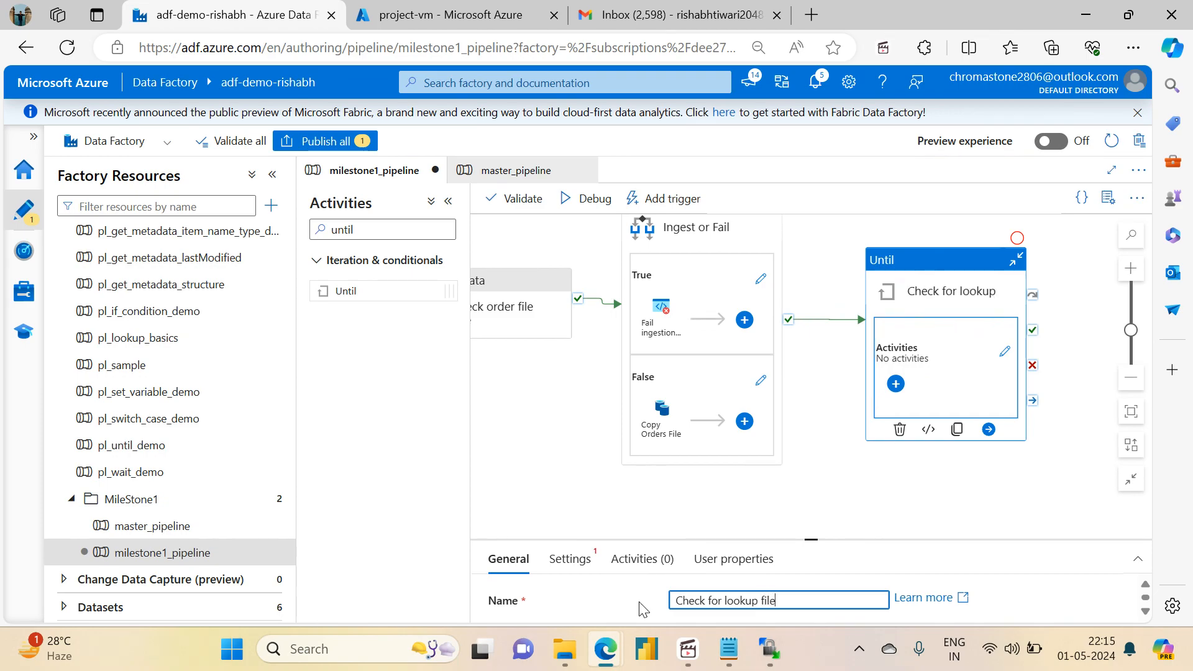
# Step: Set the timeout of the Until activity to 0.00:02:00
pyautogui.moveTo(813, 539); pyautogui.dragTo(808, 333)
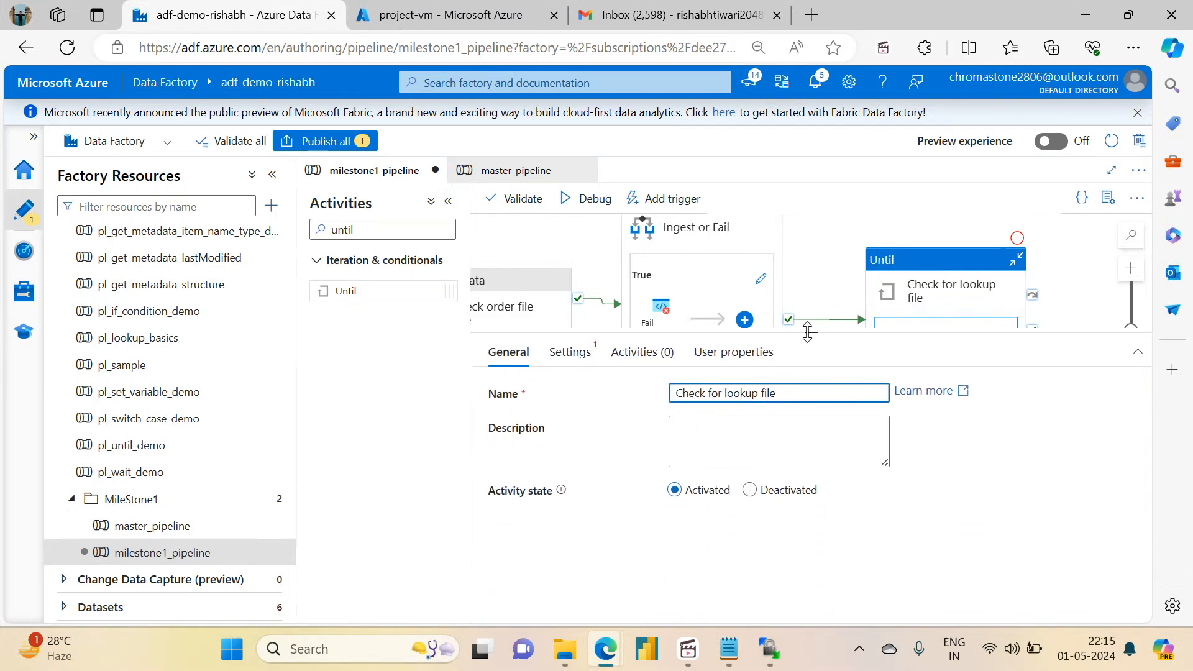
pyautogui.click(568, 352)
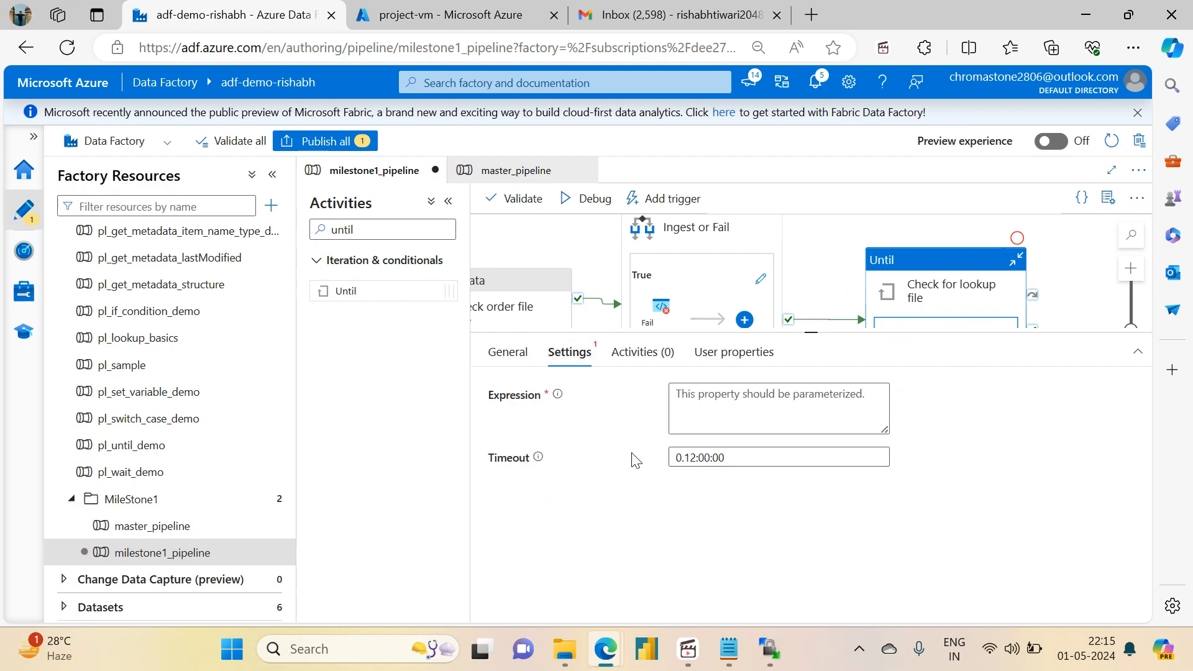
pyautogui.click(695, 458)
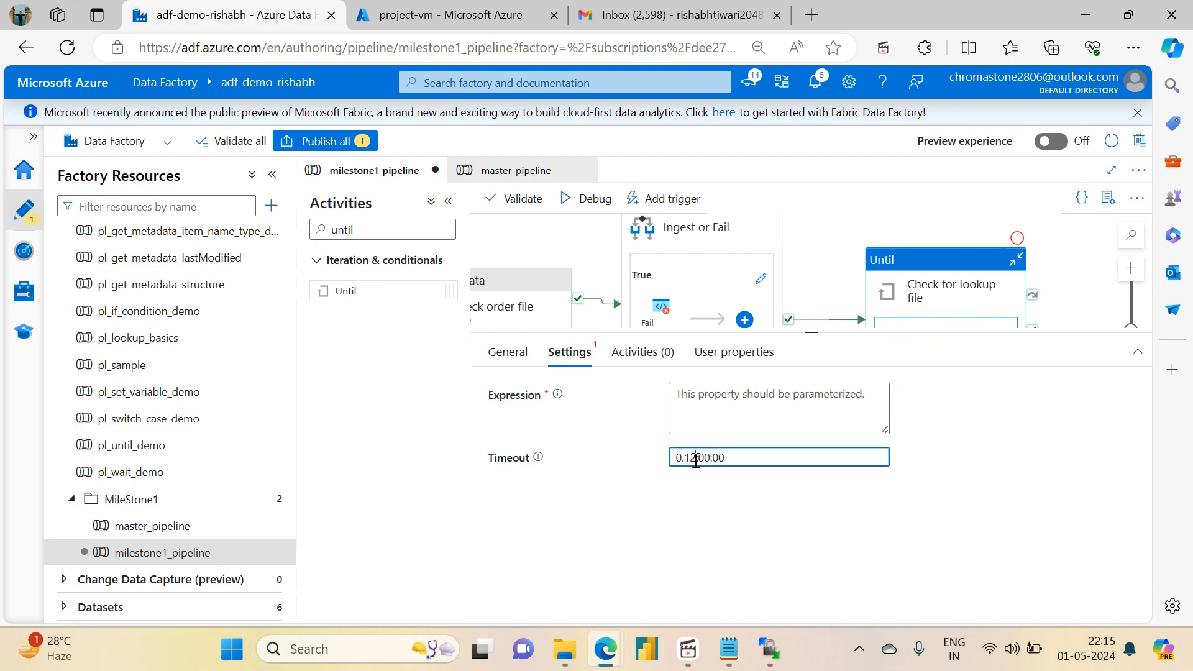
pyautogui.press('BackSpace')
pyautogui.write('00:0')
# Step: Add a Get Metadata activity inside the Until loop and name it File exits or not
pyautogui.moveTo(813, 332); pyautogui.dragTo(811, 420)
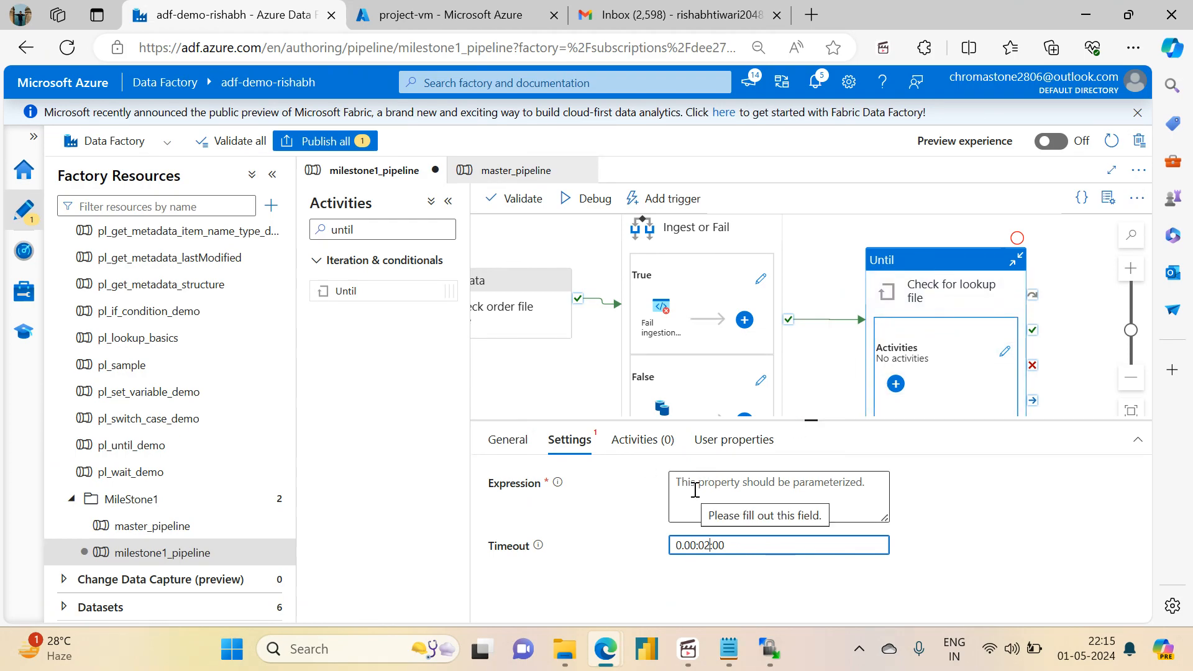
pyautogui.click(895, 383)
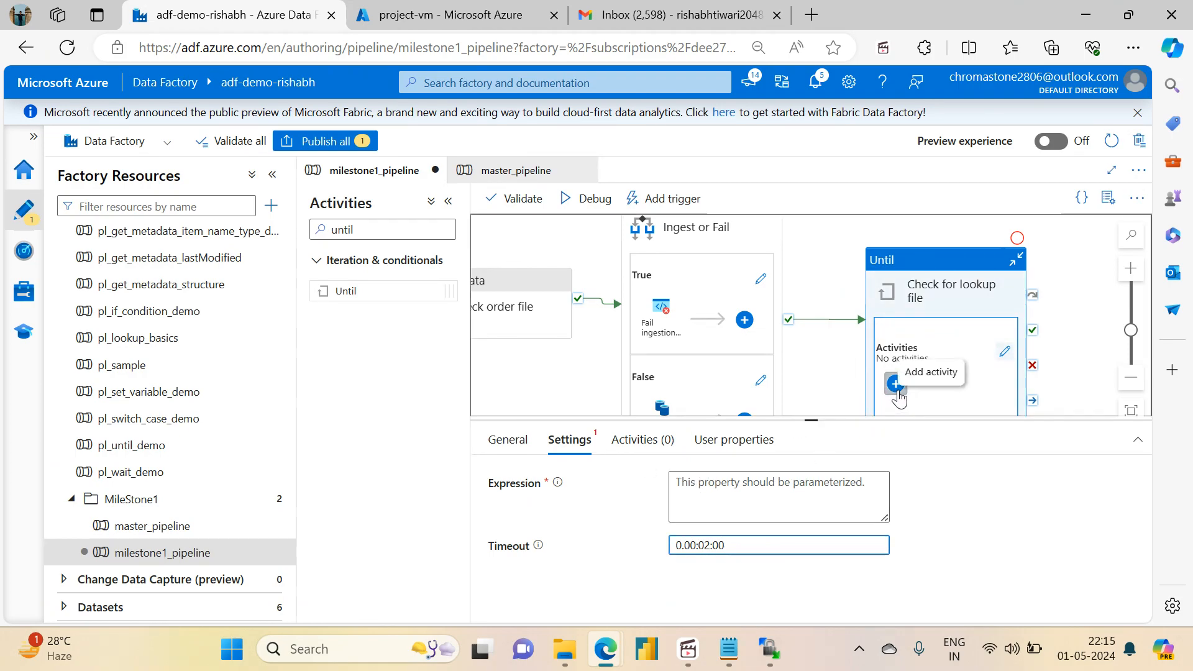
pyautogui.click(944, 85)
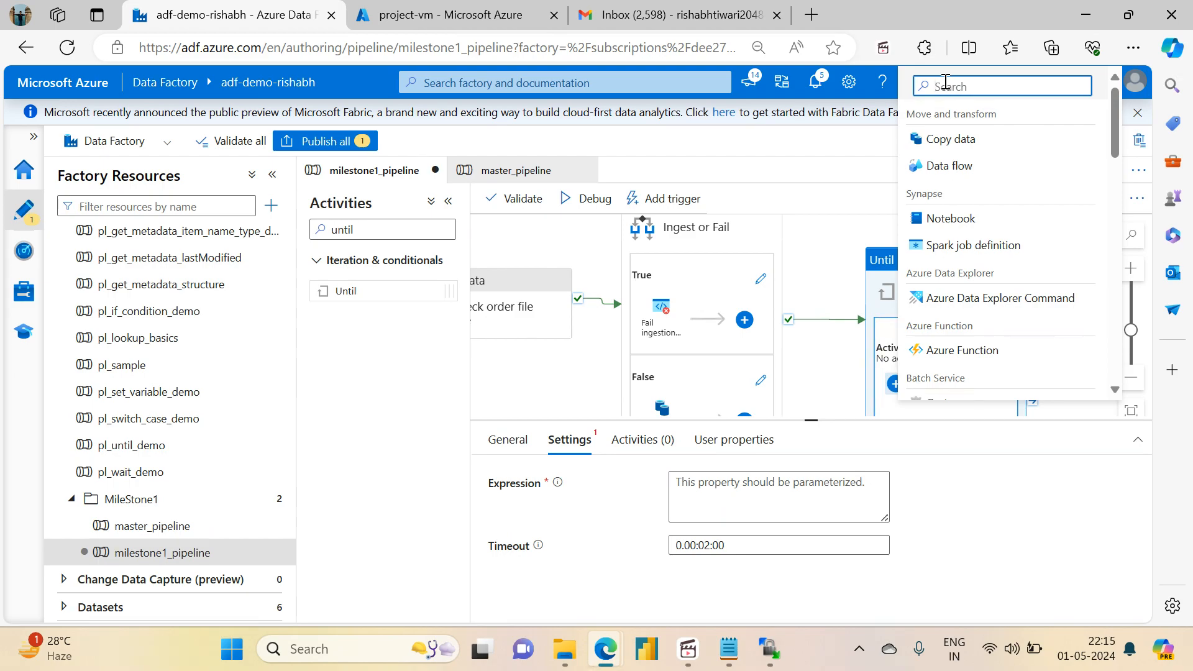
pyautogui.write('get')
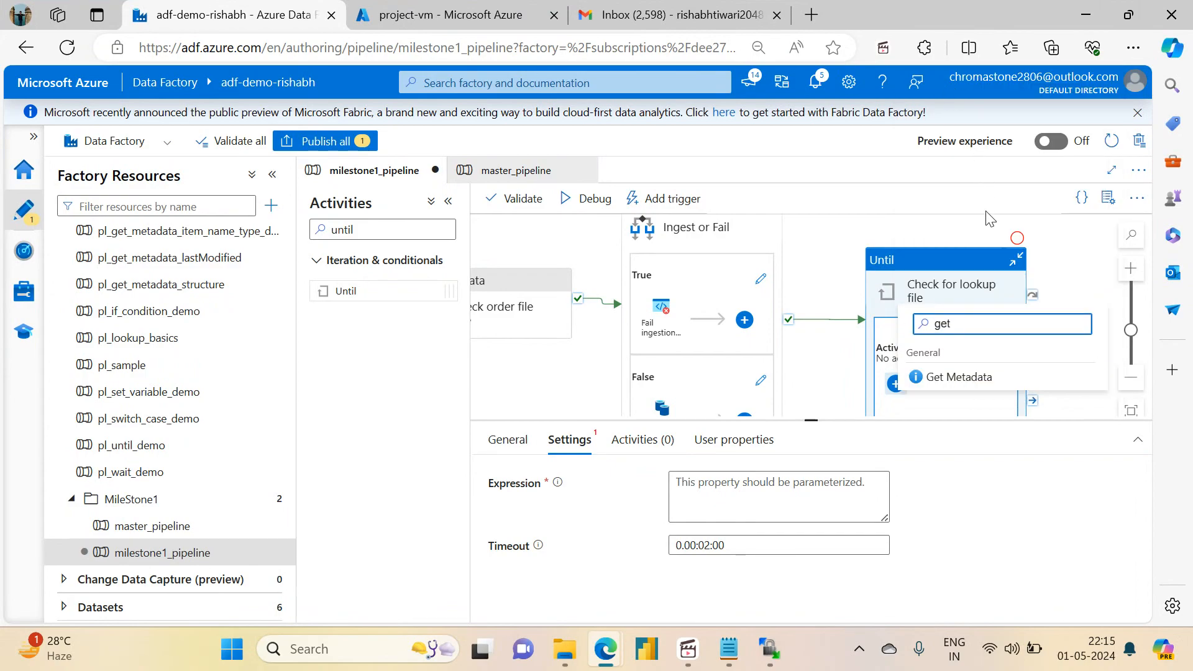
pyautogui.click(968, 379)
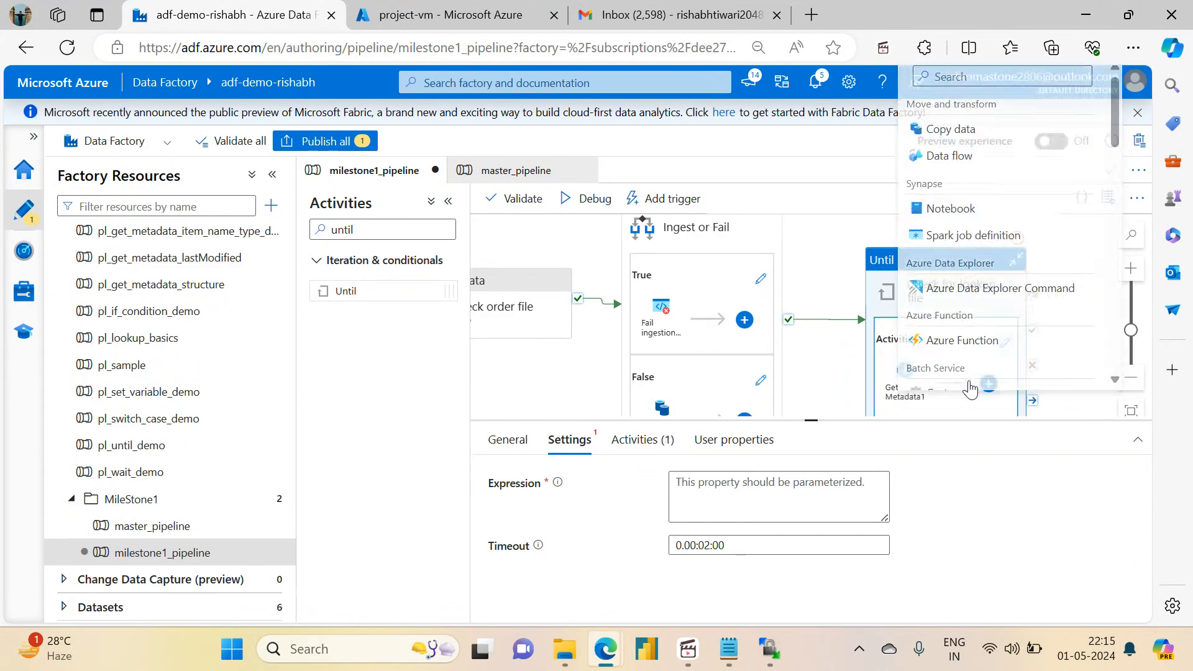
pyautogui.click(908, 382)
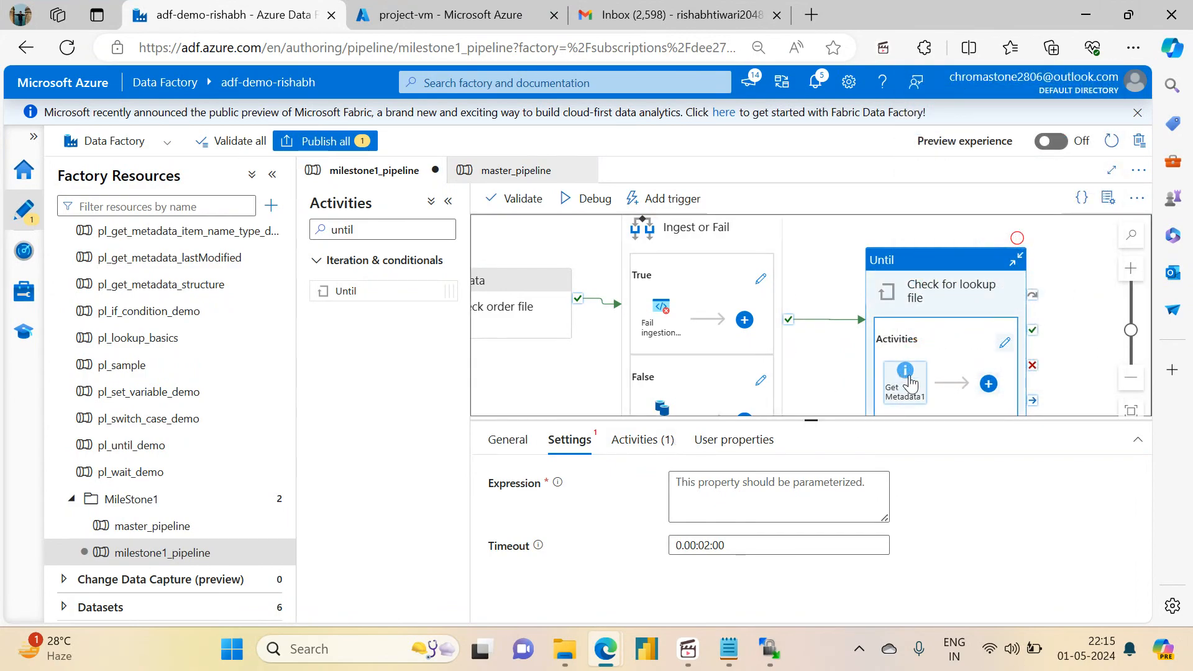
pyautogui.moveTo(748, 481); pyautogui.dragTo(671, 478)
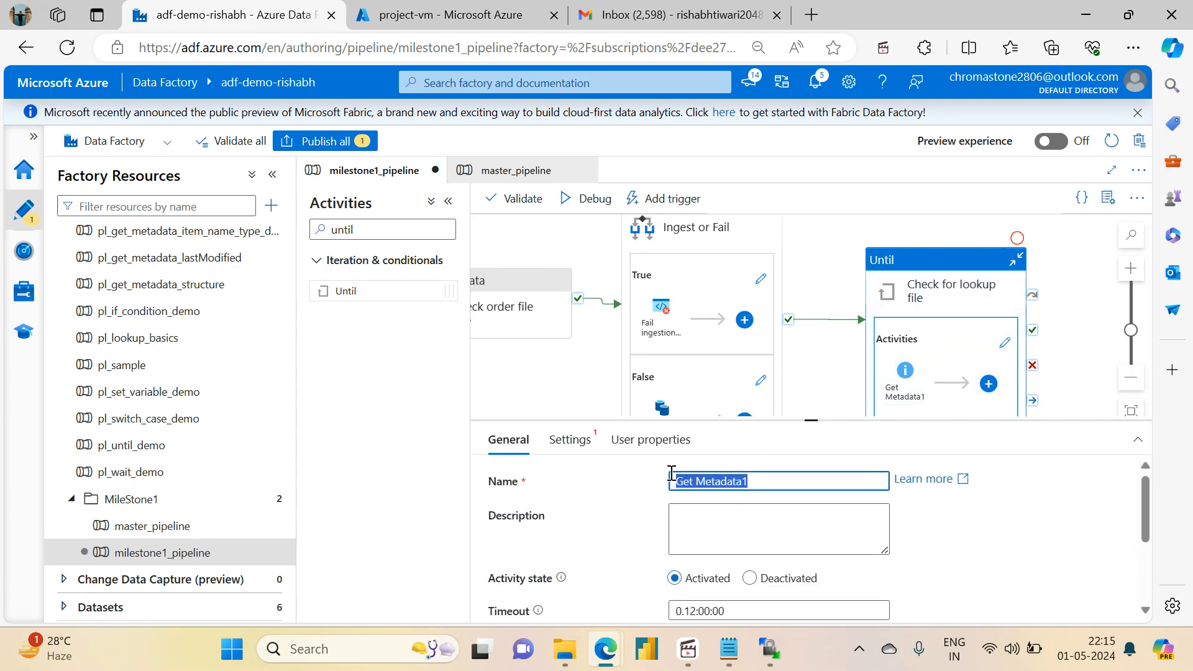
pyautogui.write('File exits or not')
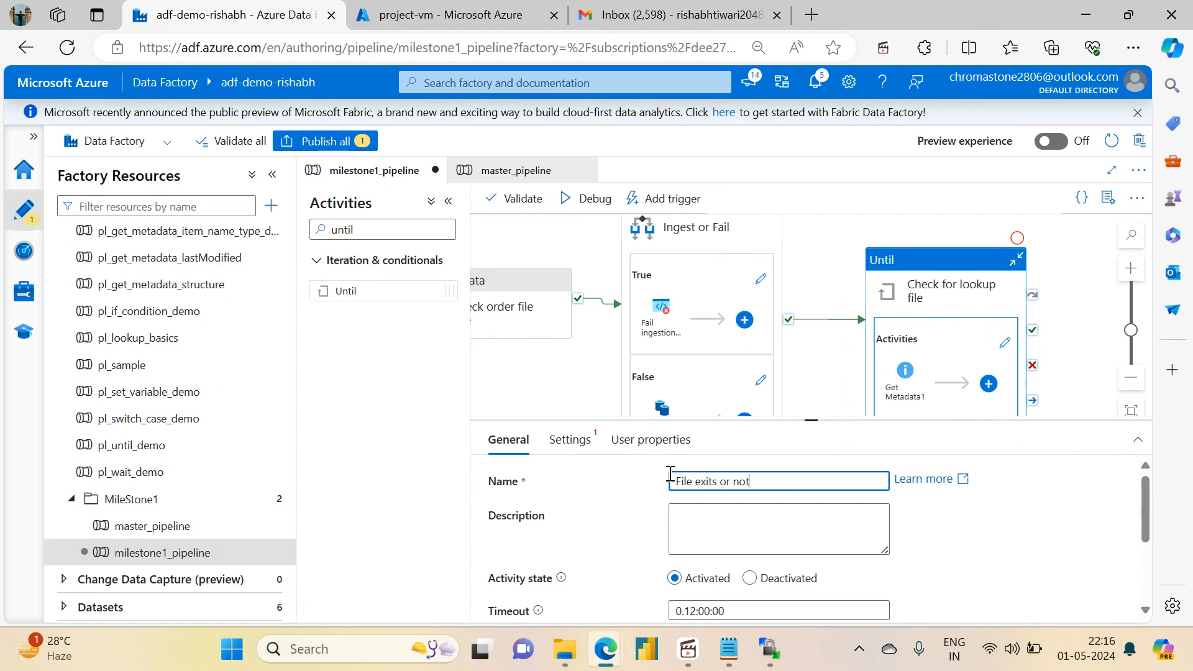
pyautogui.click(815, 380)
# Step: Assign the ds_adlsgen2_storage dataset to the Get Metadata activity inside the Until loop
pyautogui.click(905, 385)
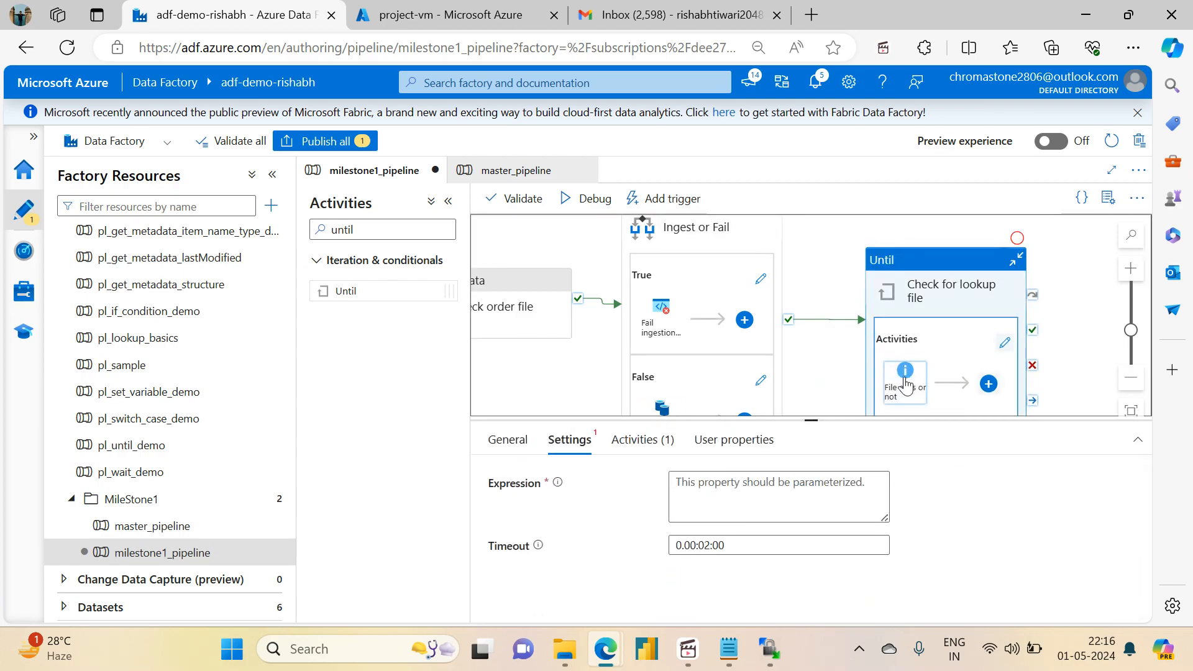
pyautogui.moveTo(812, 420); pyautogui.dragTo(745, 306)
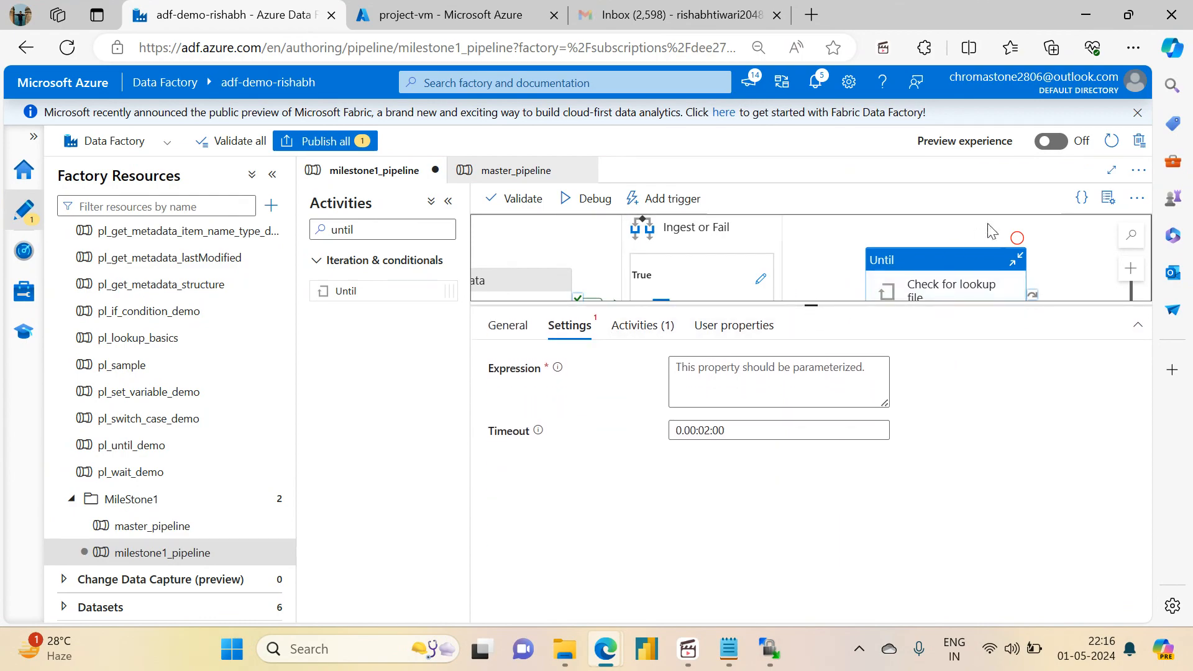
pyautogui.moveTo(1056, 261); pyautogui.dragTo(1042, 187)
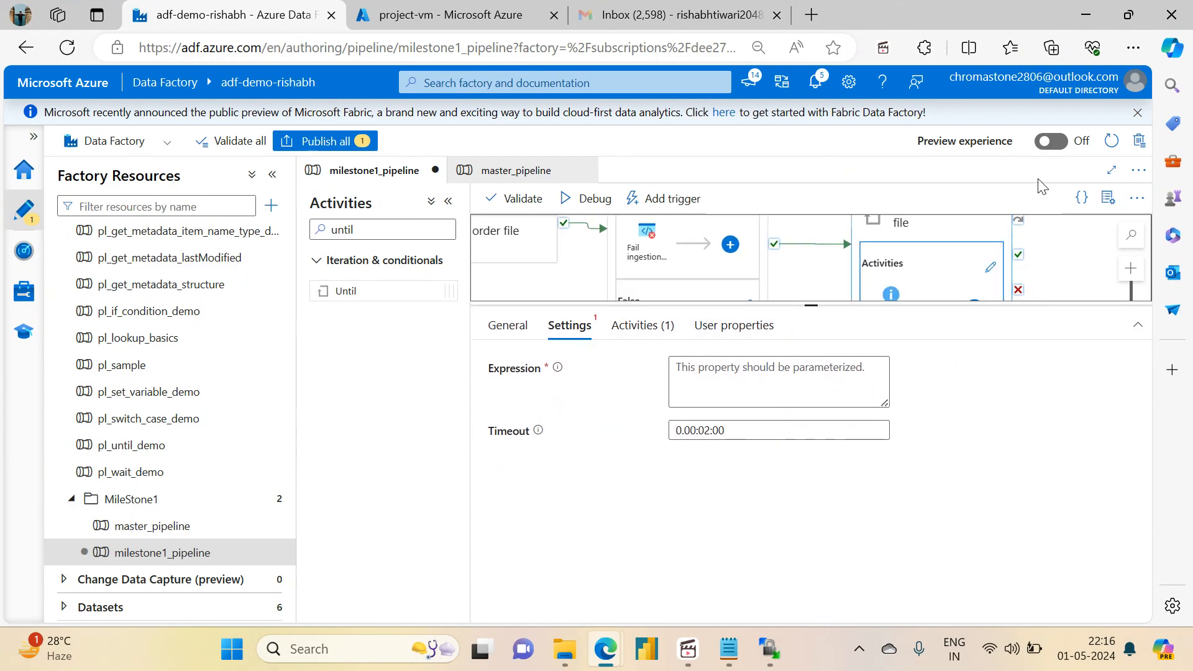
pyautogui.click(891, 293)
pyautogui.click(563, 329)
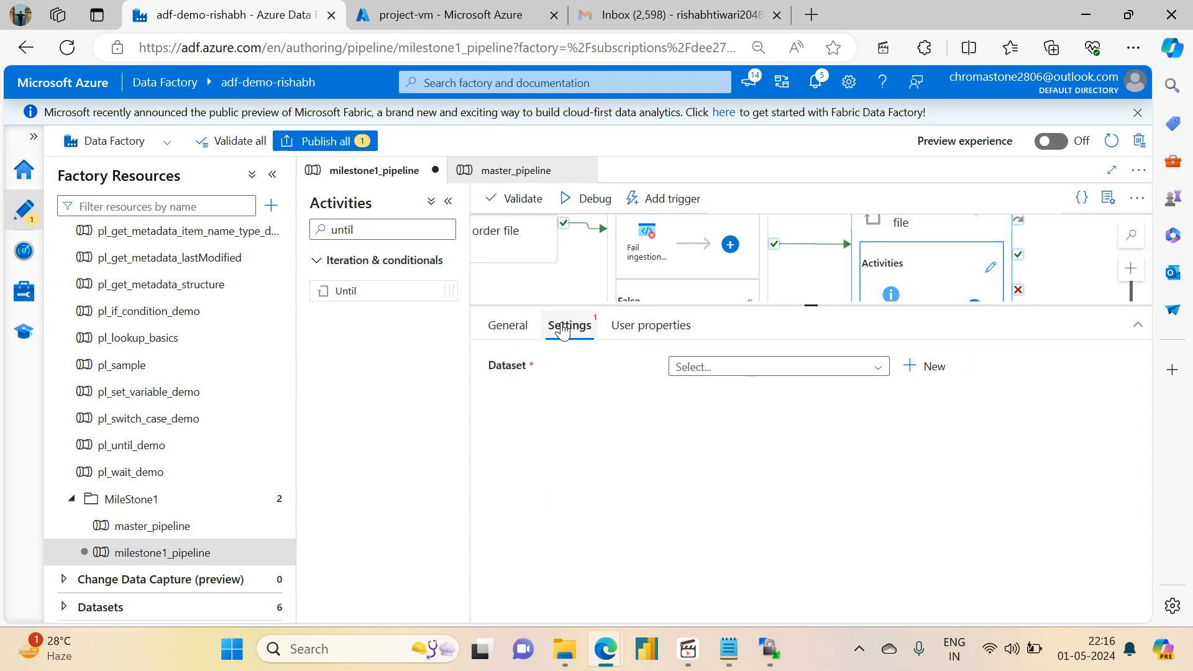
pyautogui.click(716, 380)
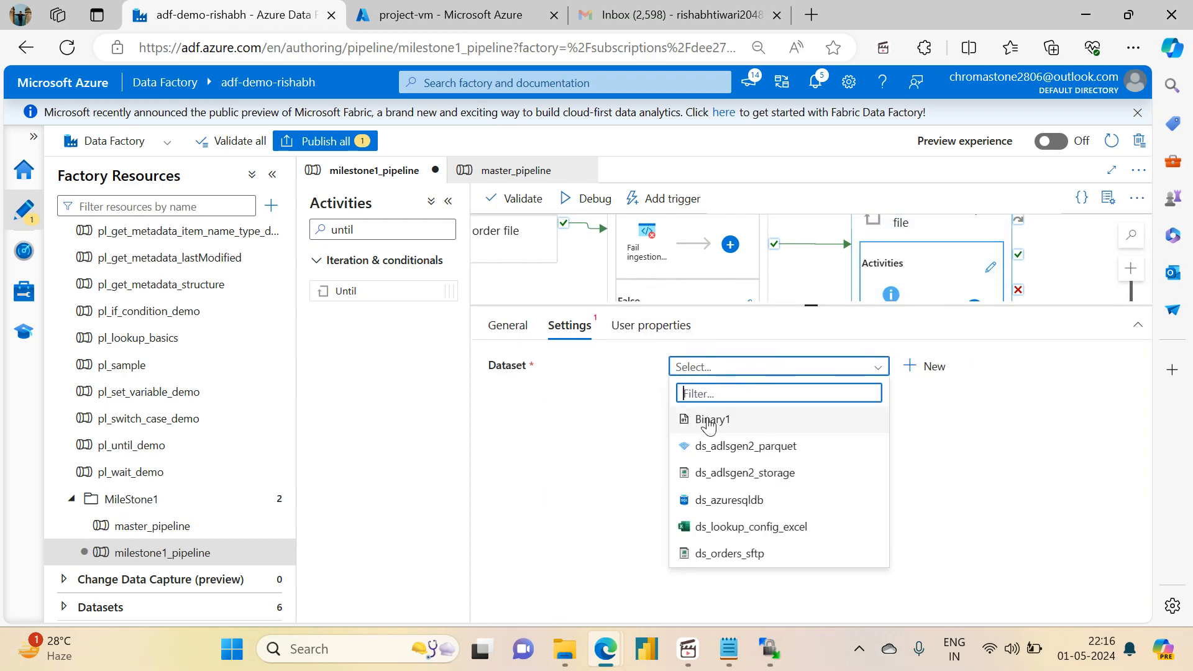
pyautogui.click(703, 473)
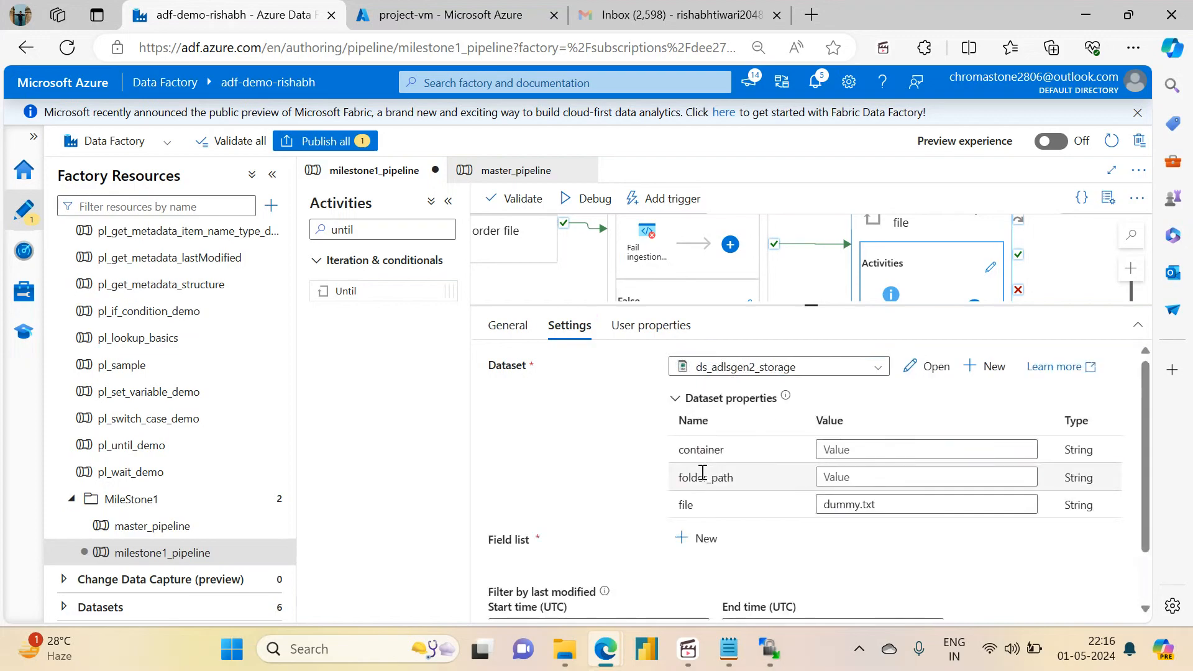
# Step: Set the dataset's container to source and its folder_path to configuration/lookup_file
pyautogui.click(849, 456)
pyautogui.write('so')
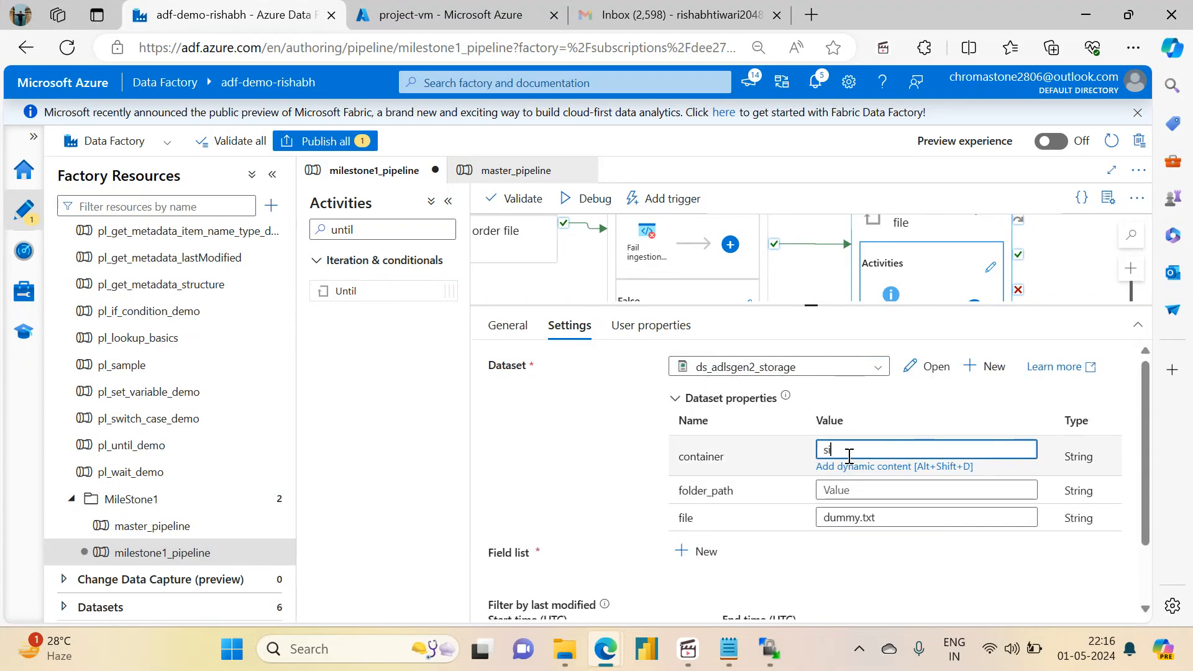
pyautogui.write('urce')
pyautogui.press('Tab')
pyautogui.write('donfigurati')
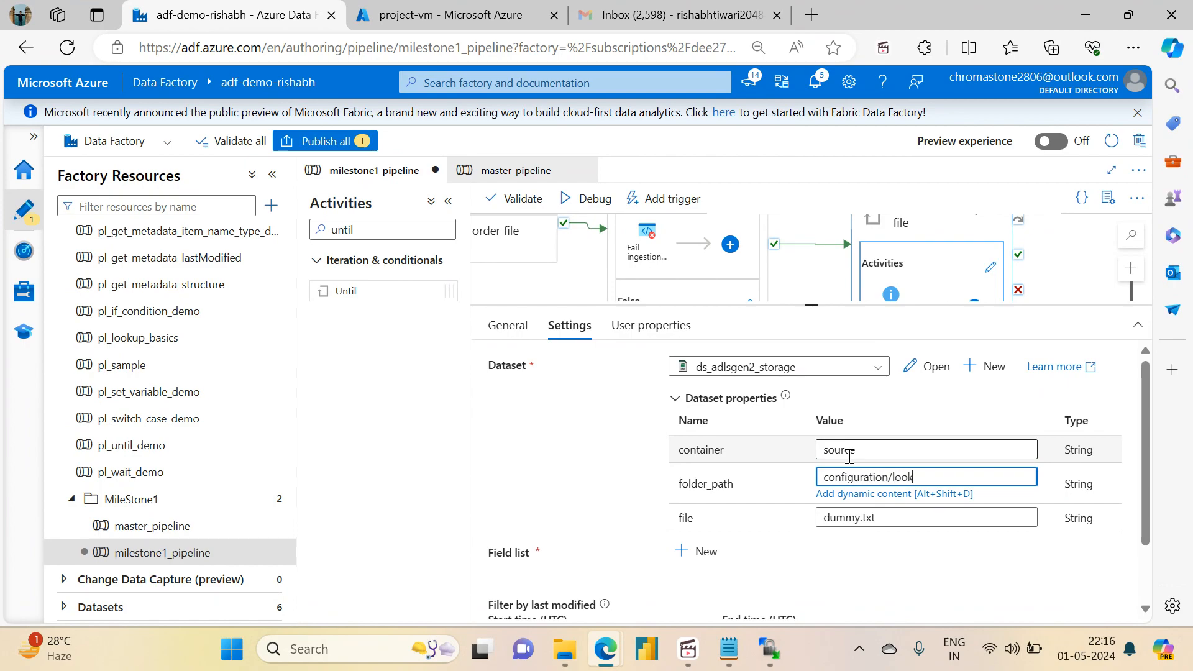
pyautogui.write('on/lookup_file')
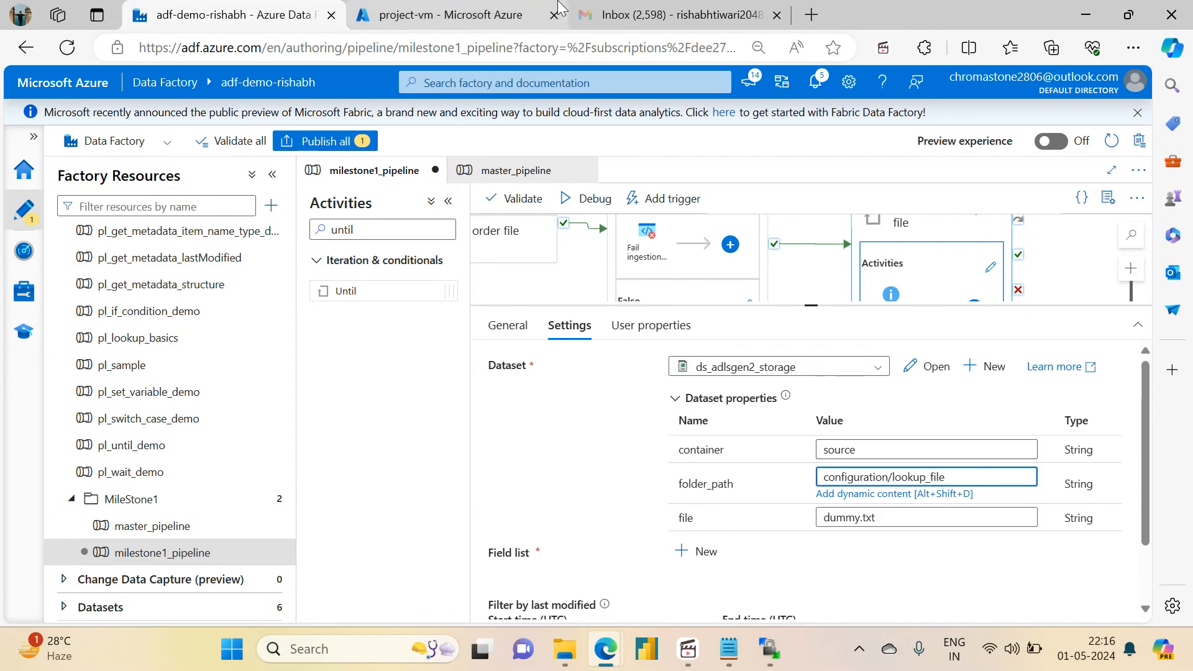
# Step: In the Azure portal, browse the adfdemoadlsgen2acc storage account to the source/configuration/lookup_file folder and examine its contents
pyautogui.click(459, 6)
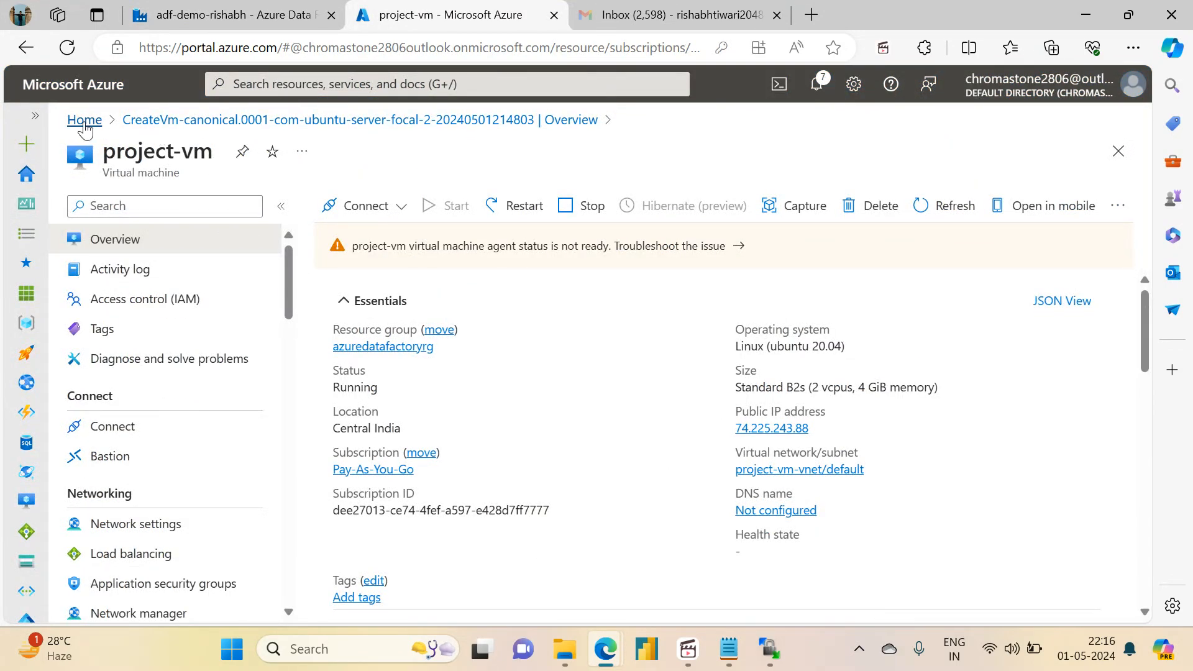
pyautogui.click(85, 120)
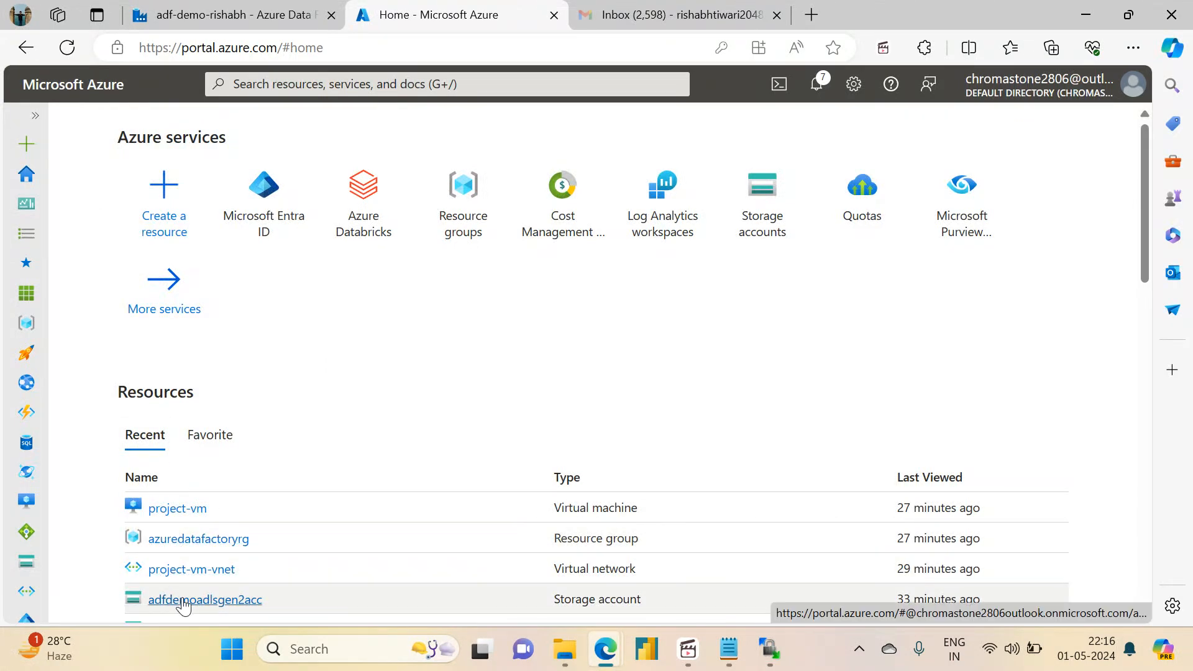
pyautogui.click(184, 600)
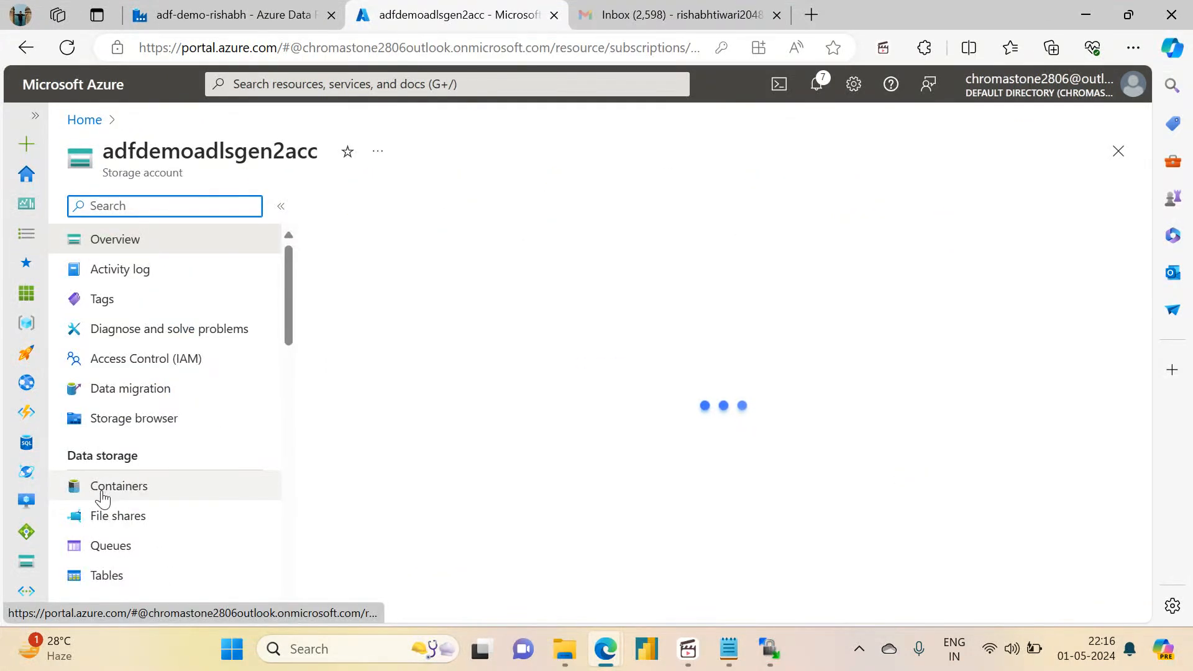
pyautogui.click(127, 513)
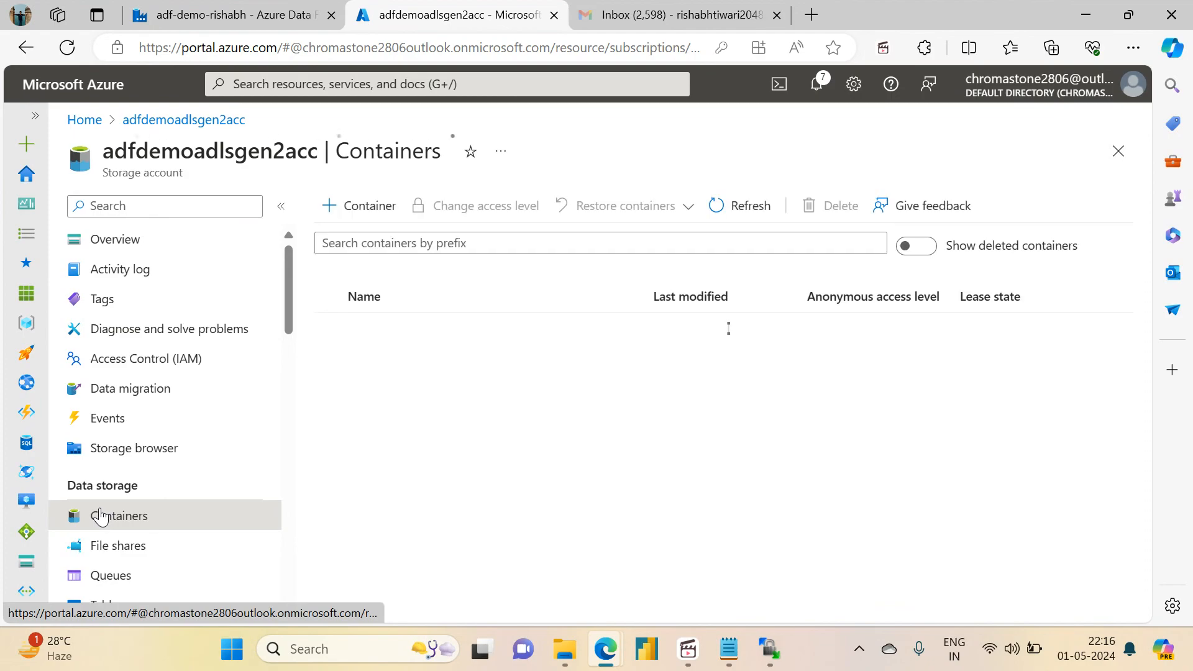
pyautogui.click(364, 416)
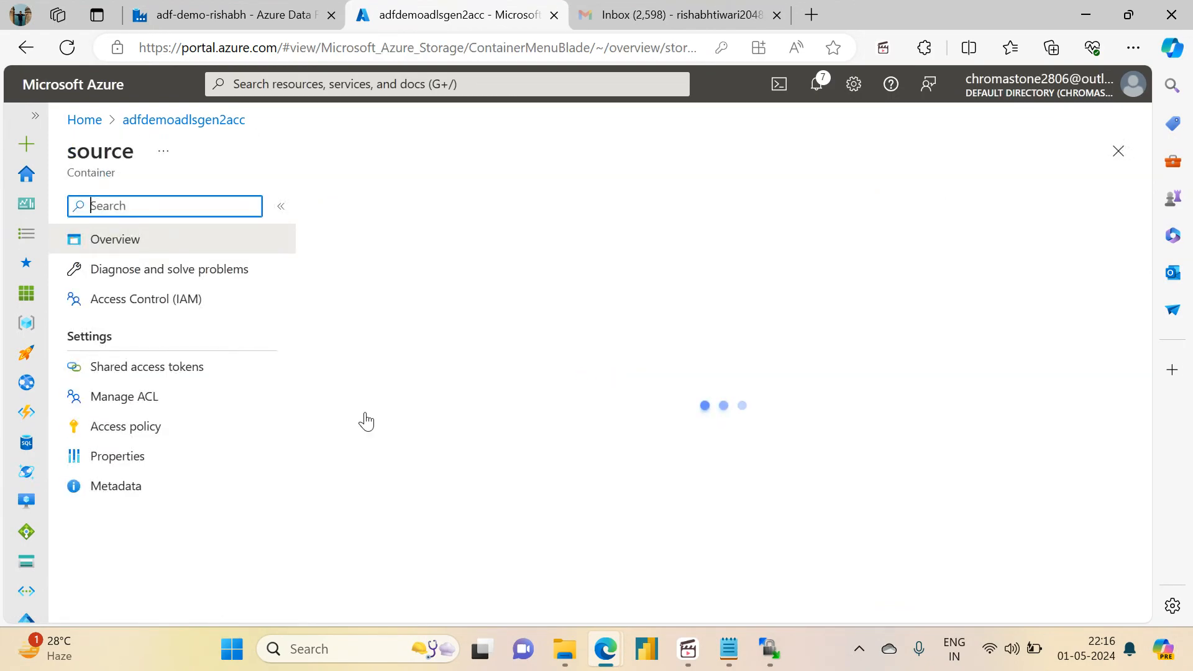
pyautogui.click(390, 375)
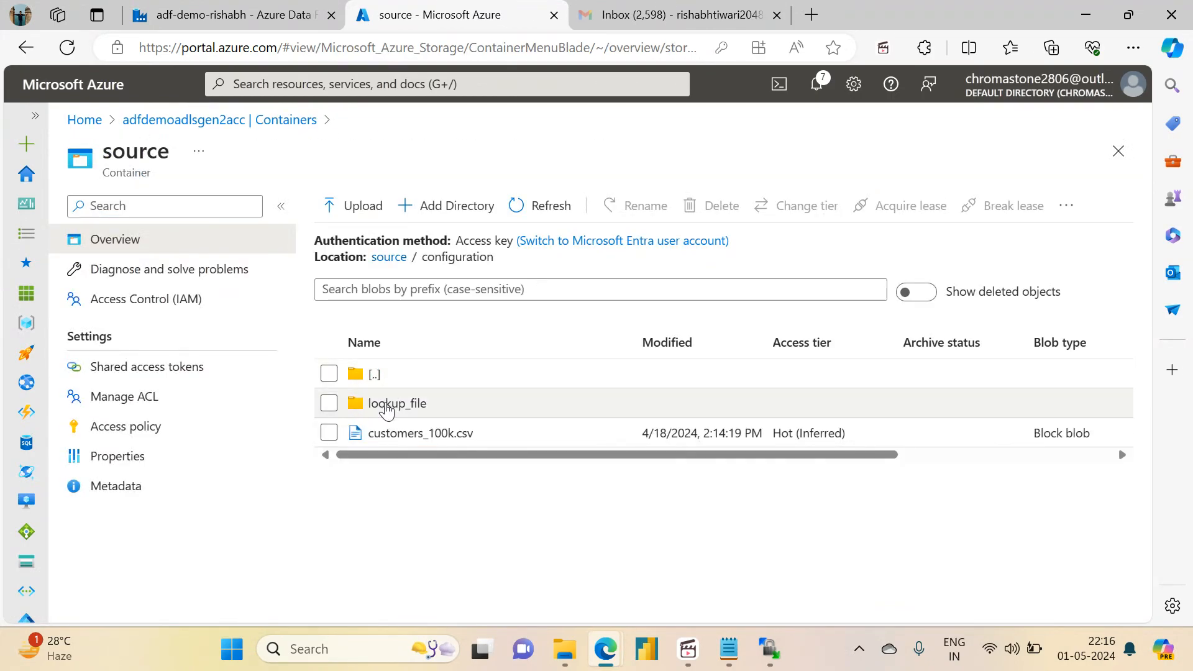
pyautogui.click(387, 403)
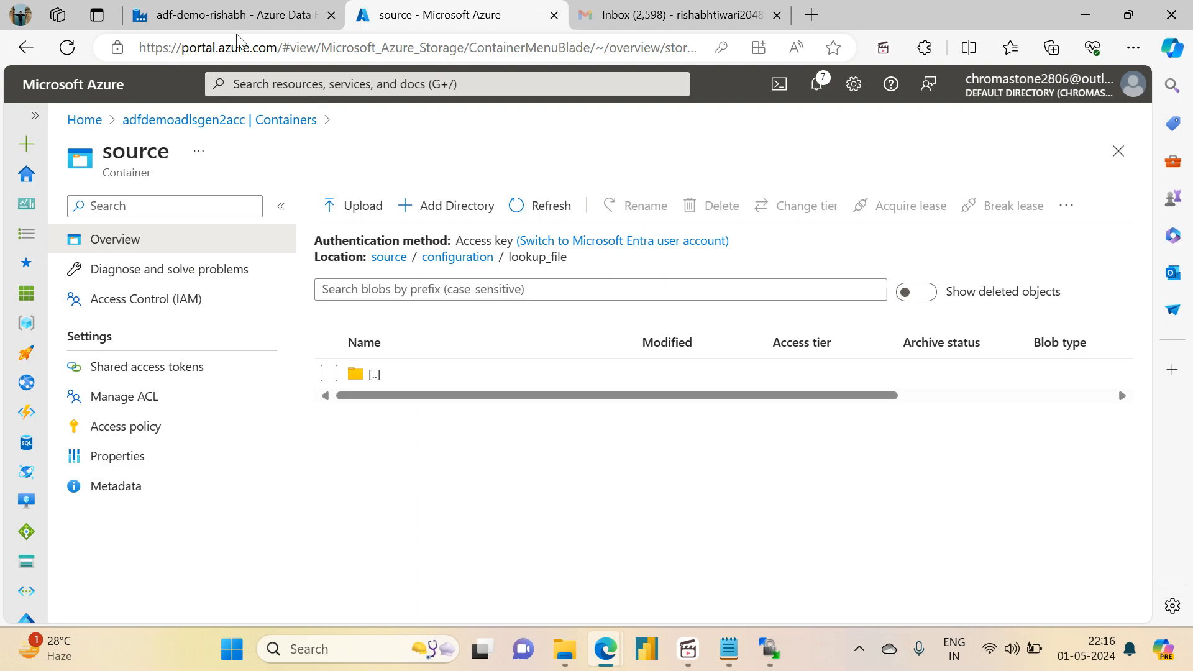
# Step: Return to the Data Factory pipeline and set the dataset's file property to lookup.csv
pyautogui.click(255, 17)
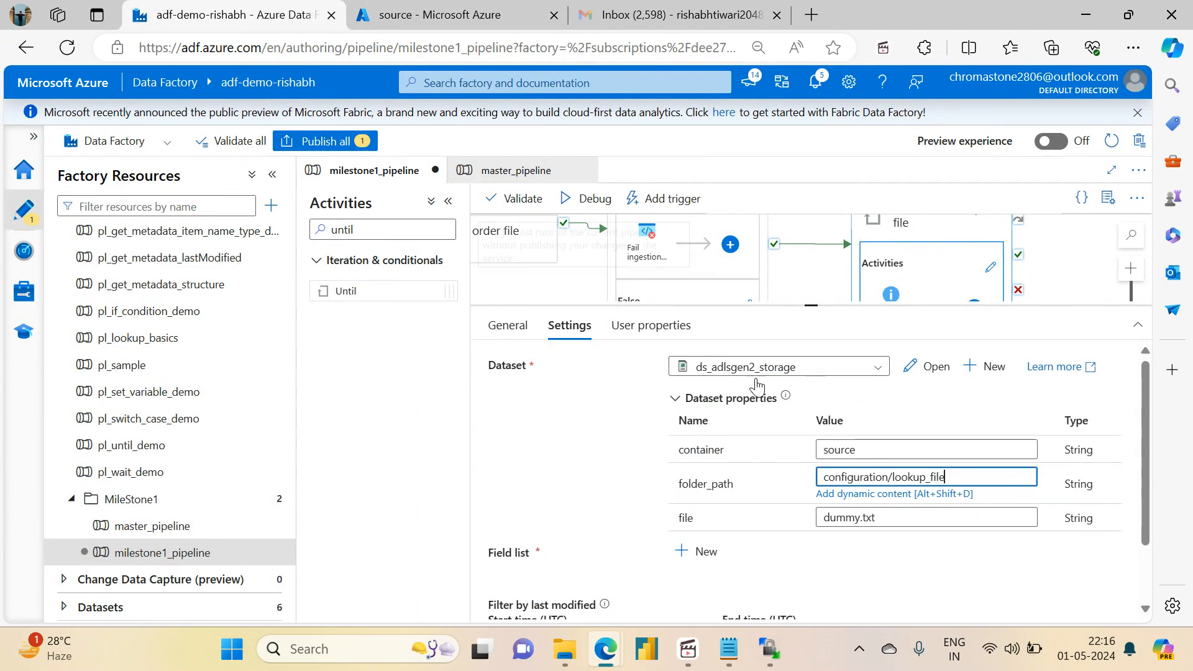
pyautogui.hotkey('ctrl', 'a')
pyautogui.press('BackSpace')
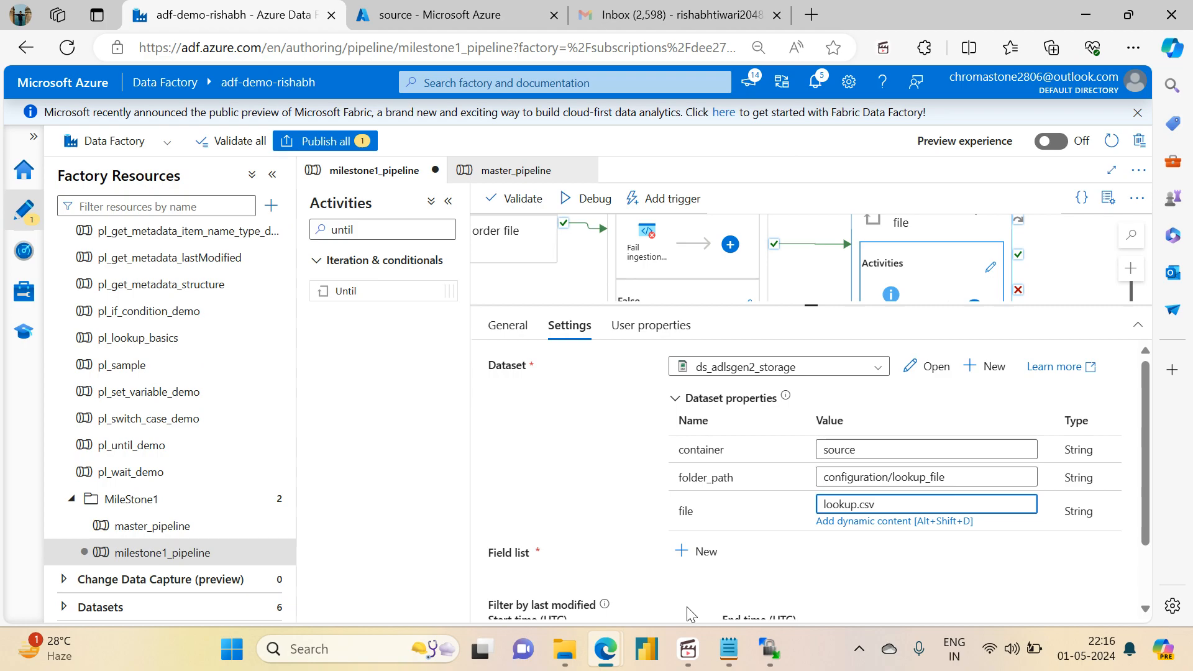
# Step: Add an Exists argument to the field list of the File exits or not activity
pyautogui.click(699, 565)
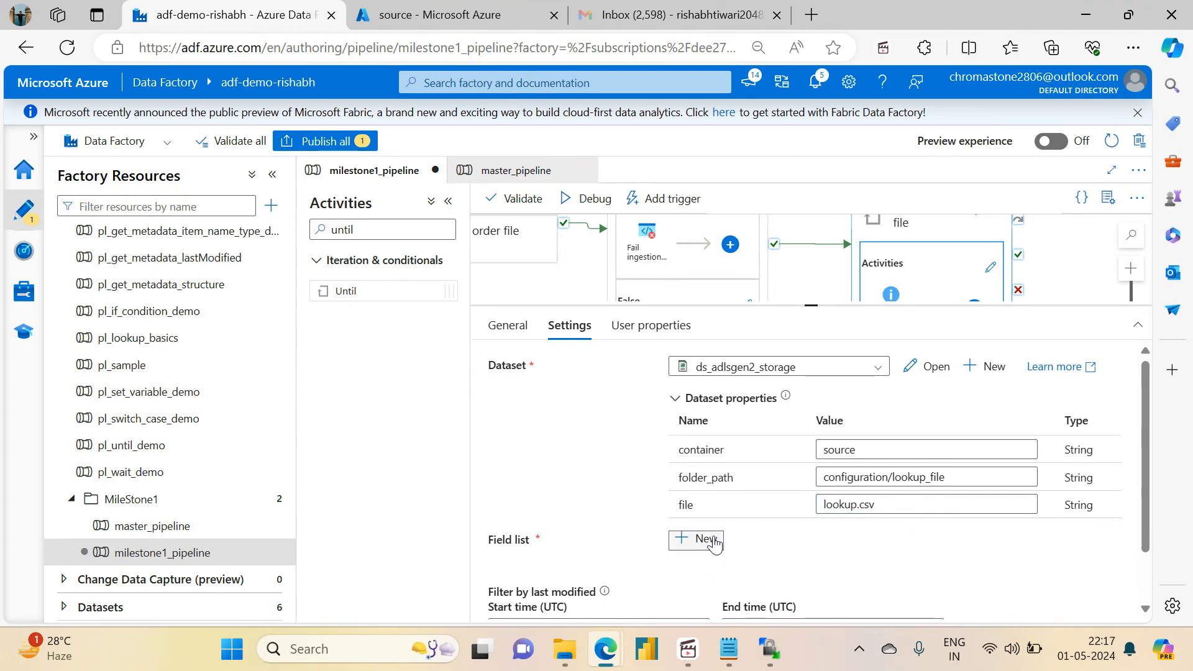
pyautogui.click(710, 541)
pyautogui.scroll(-2, 1146, 446)
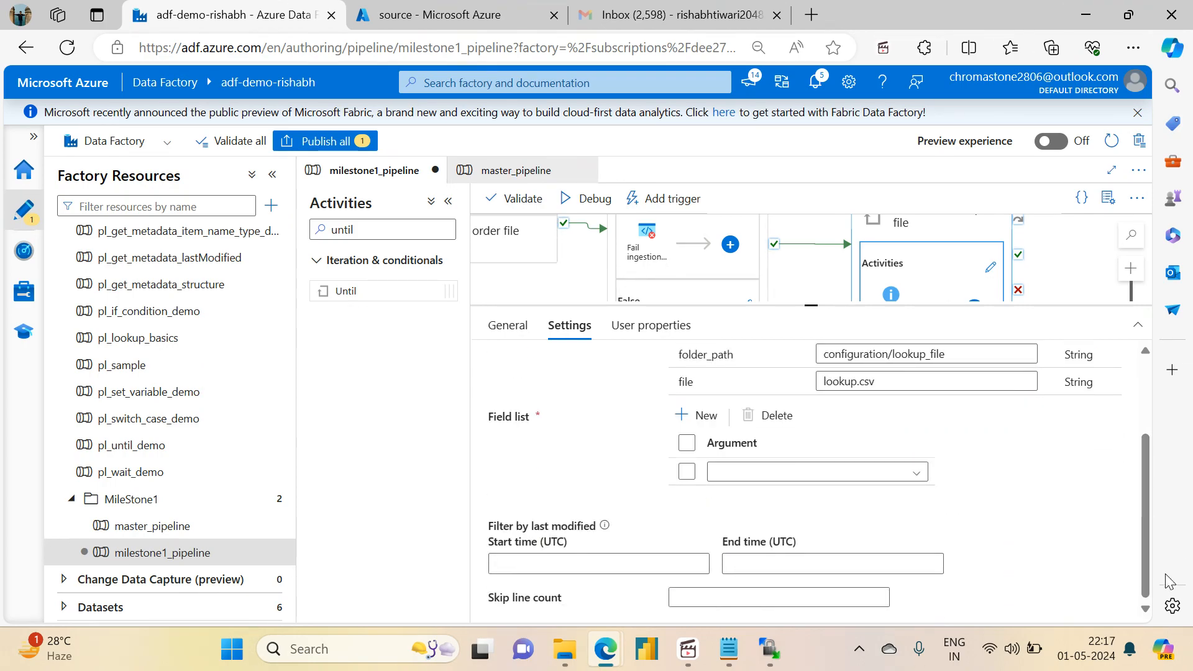
pyautogui.click(904, 478)
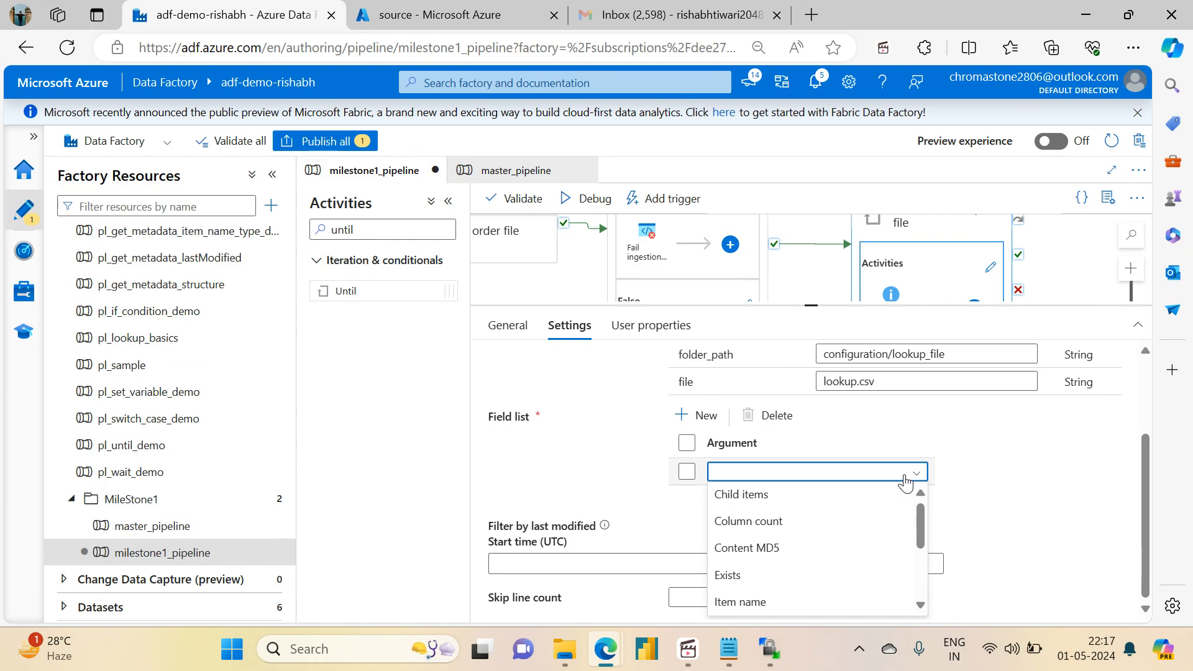
pyautogui.click(755, 572)
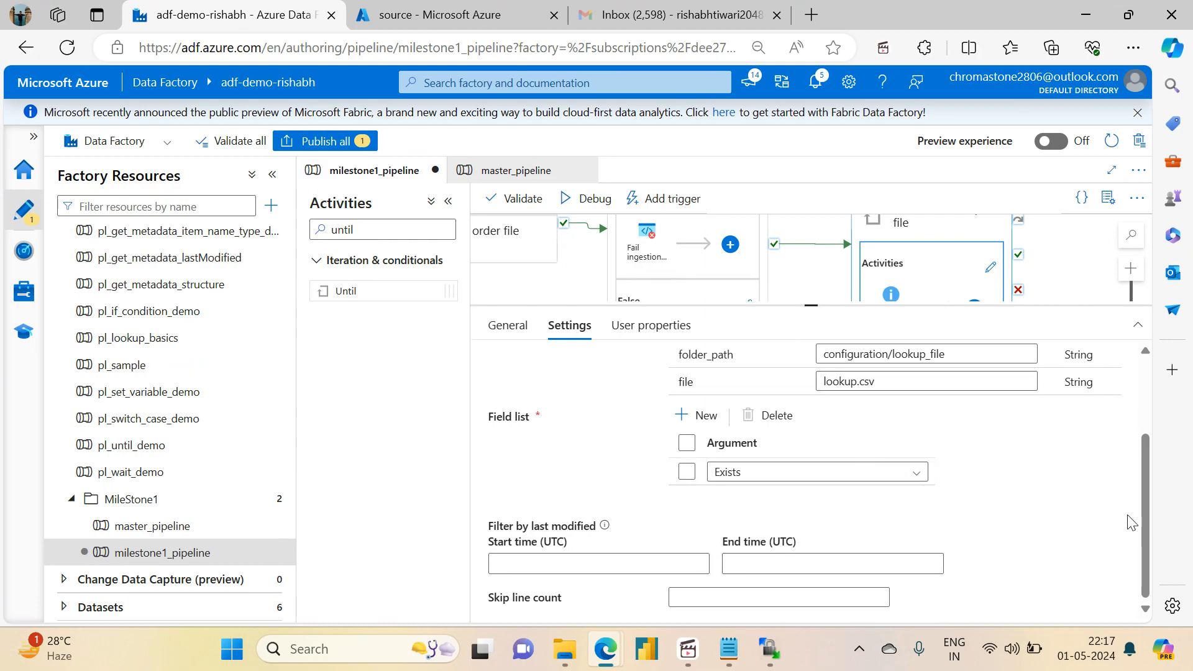
pyautogui.scroll(2, 1147, 521)
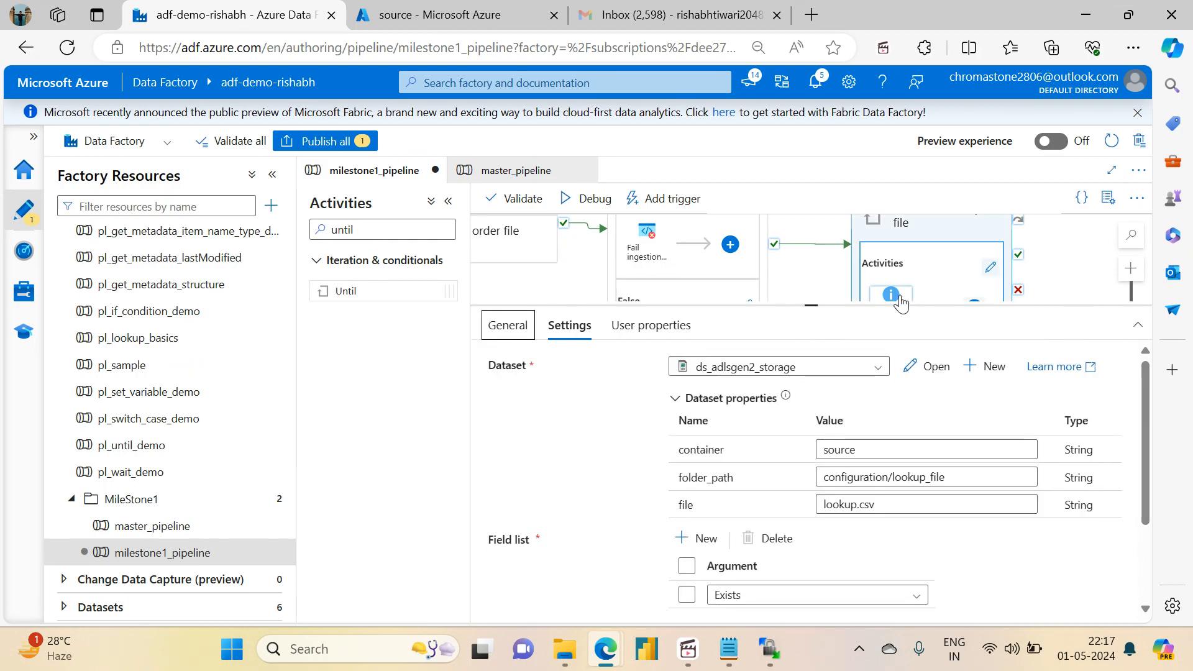
pyautogui.click(816, 272)
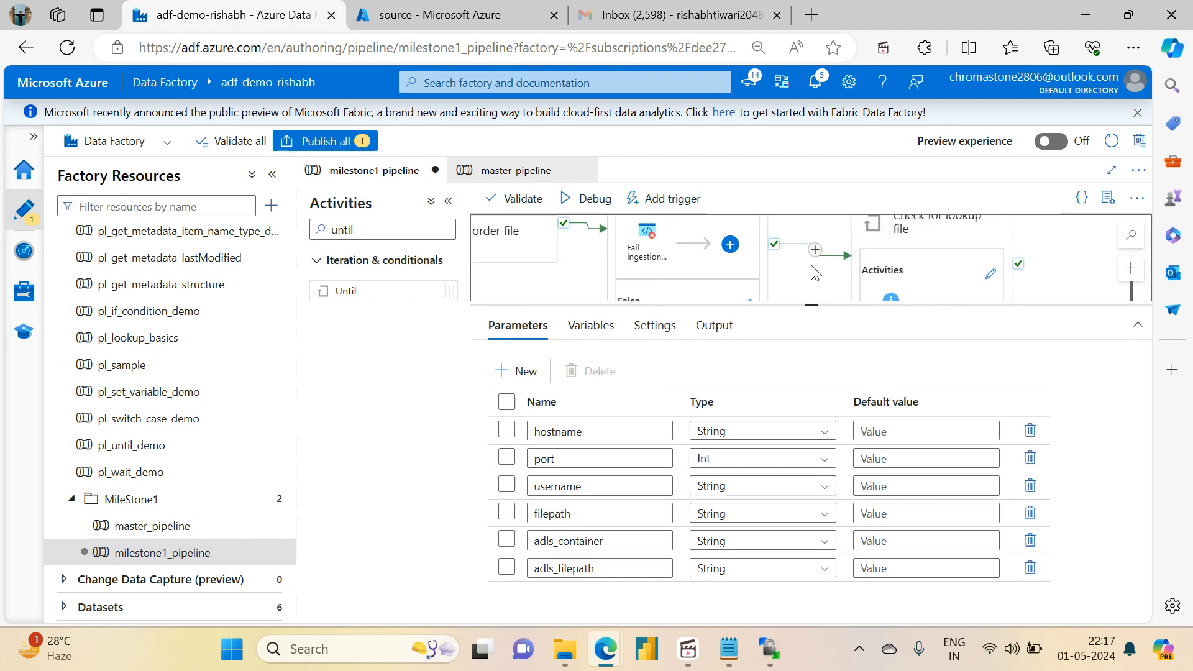
pyautogui.click(936, 269)
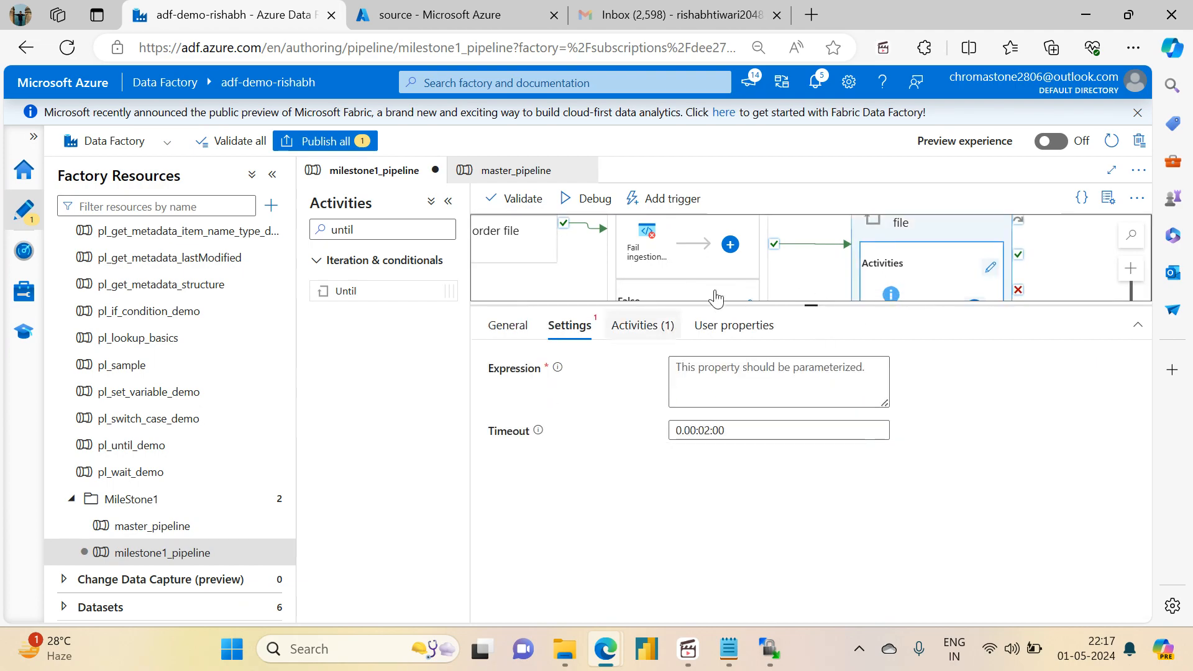
pyautogui.click(890, 295)
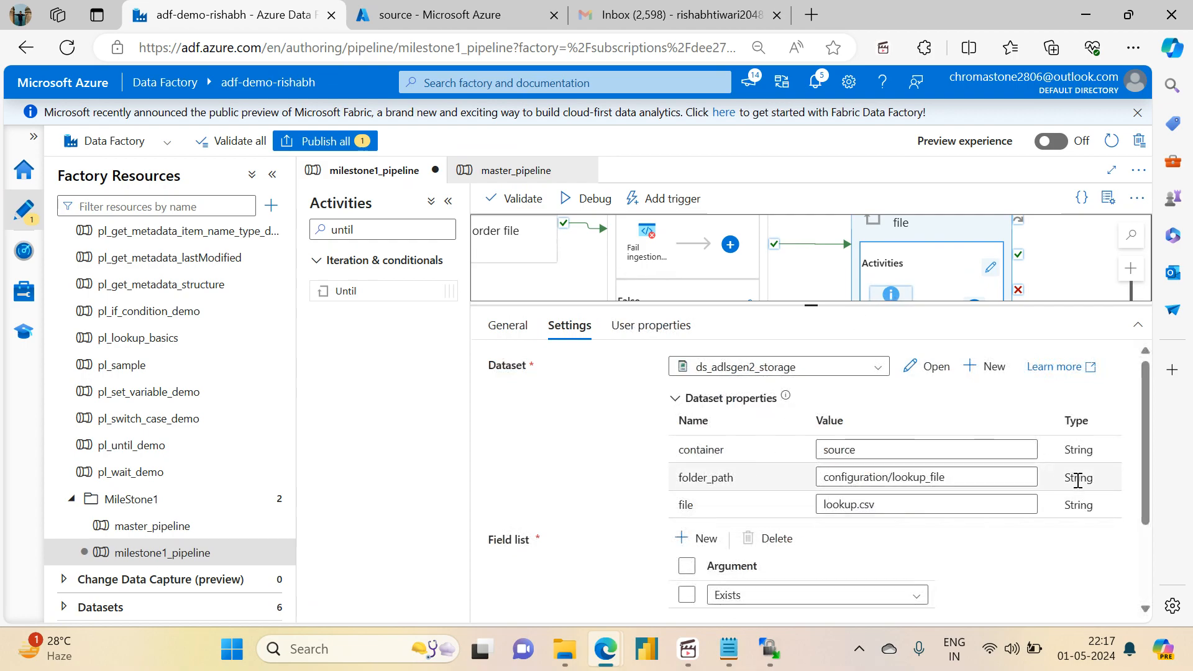
pyautogui.moveTo(1144, 493); pyautogui.dragTo(1158, 591)
pyautogui.scroll(5, 931, 484)
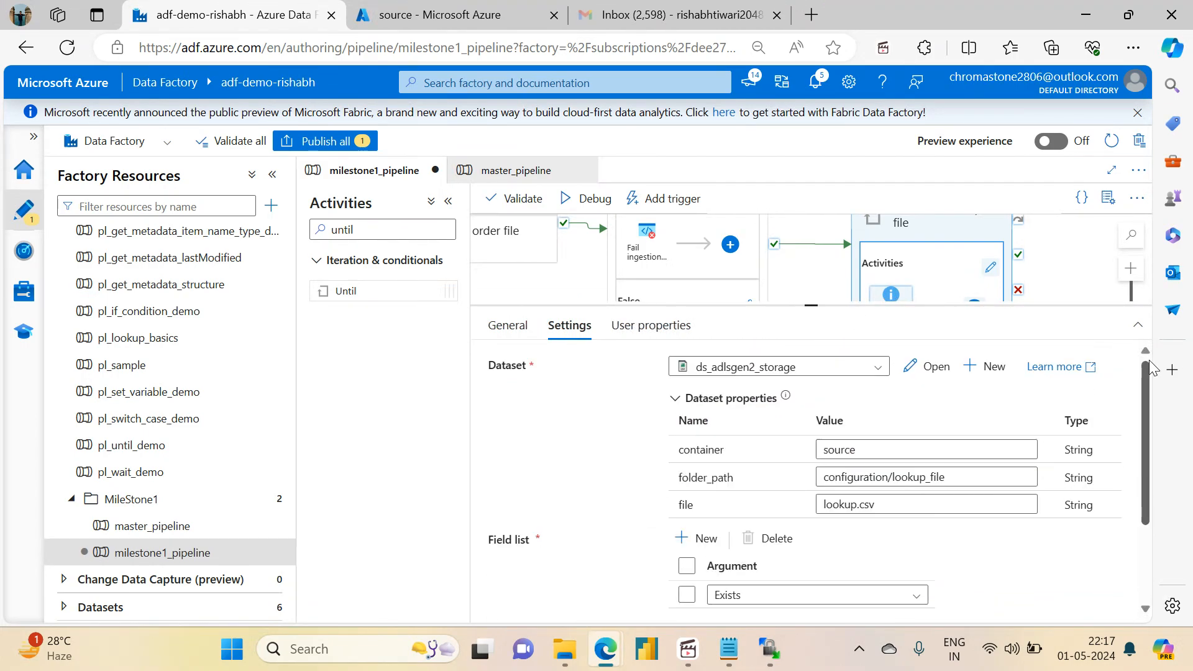
pyautogui.click(918, 227)
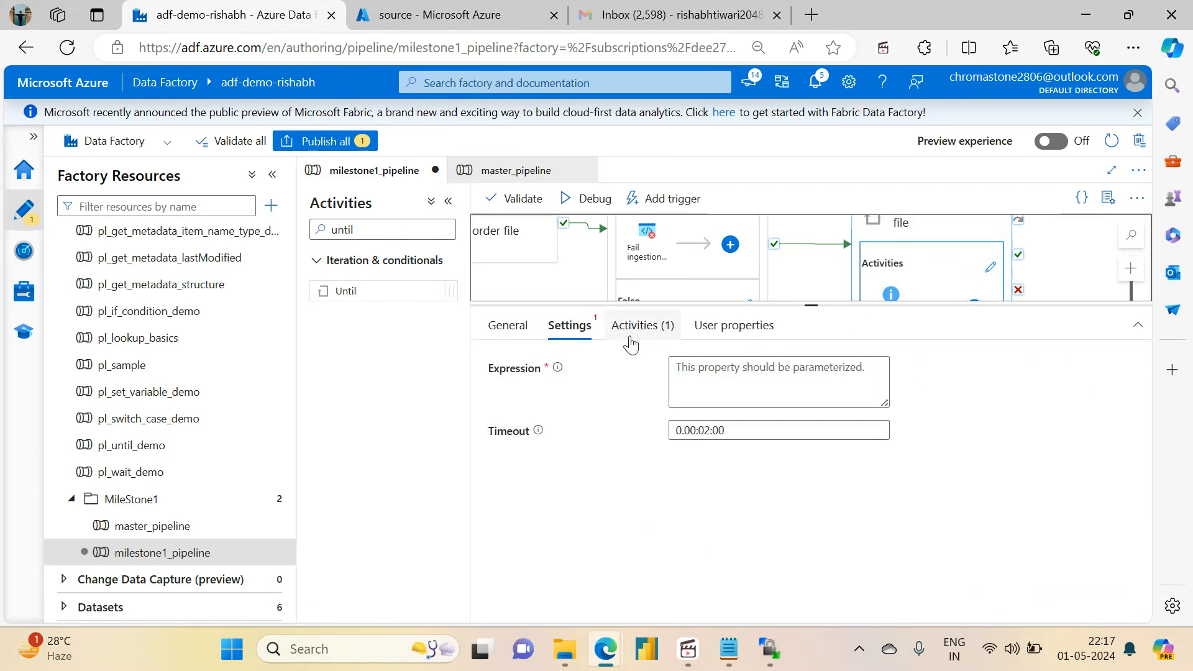
pyautogui.click(716, 371)
pyautogui.click(691, 419)
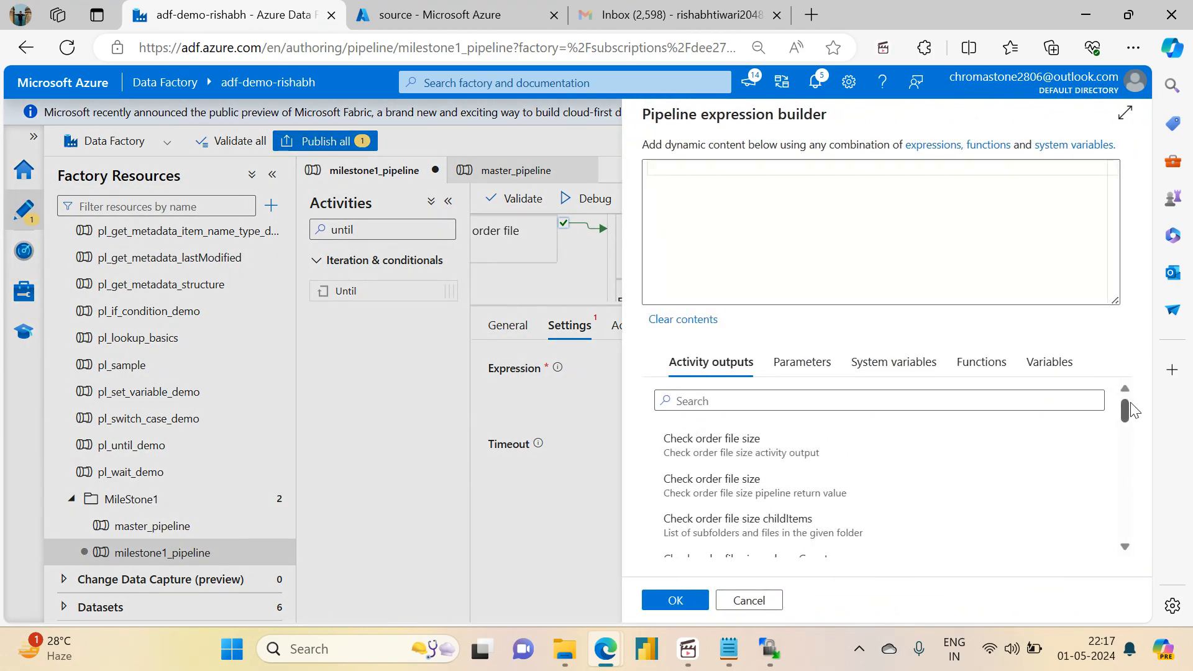
pyautogui.moveTo(1125, 413); pyautogui.dragTo(1103, 488)
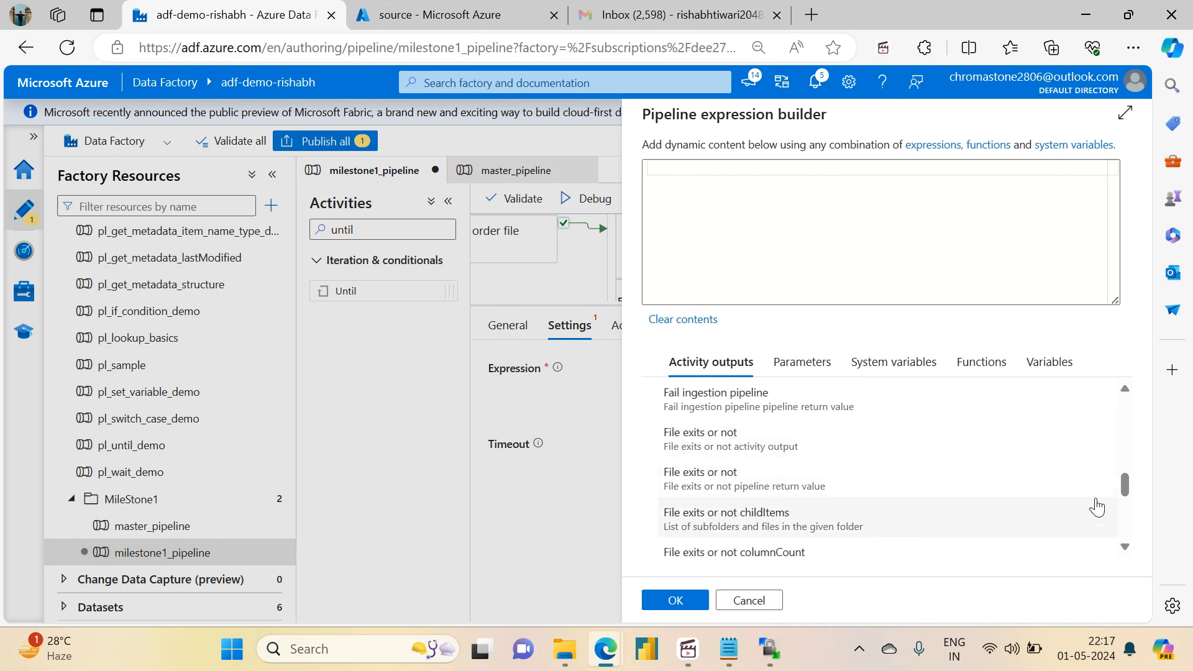
pyautogui.moveTo(1126, 485); pyautogui.dragTo(1124, 501)
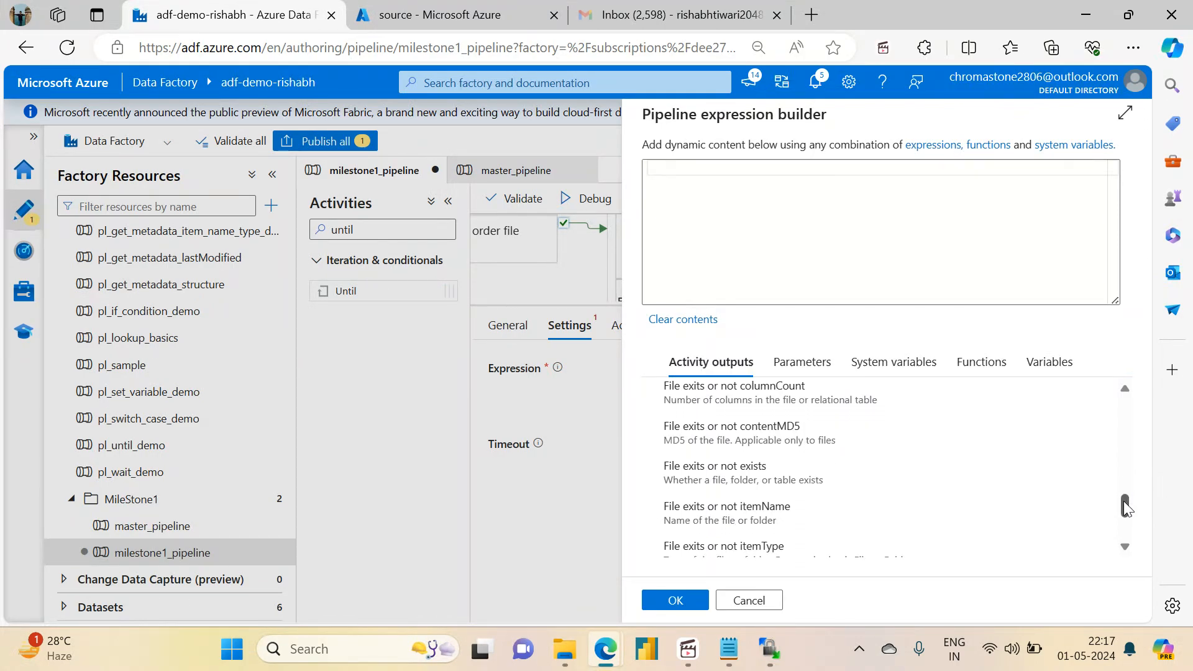
pyautogui.click(775, 457)
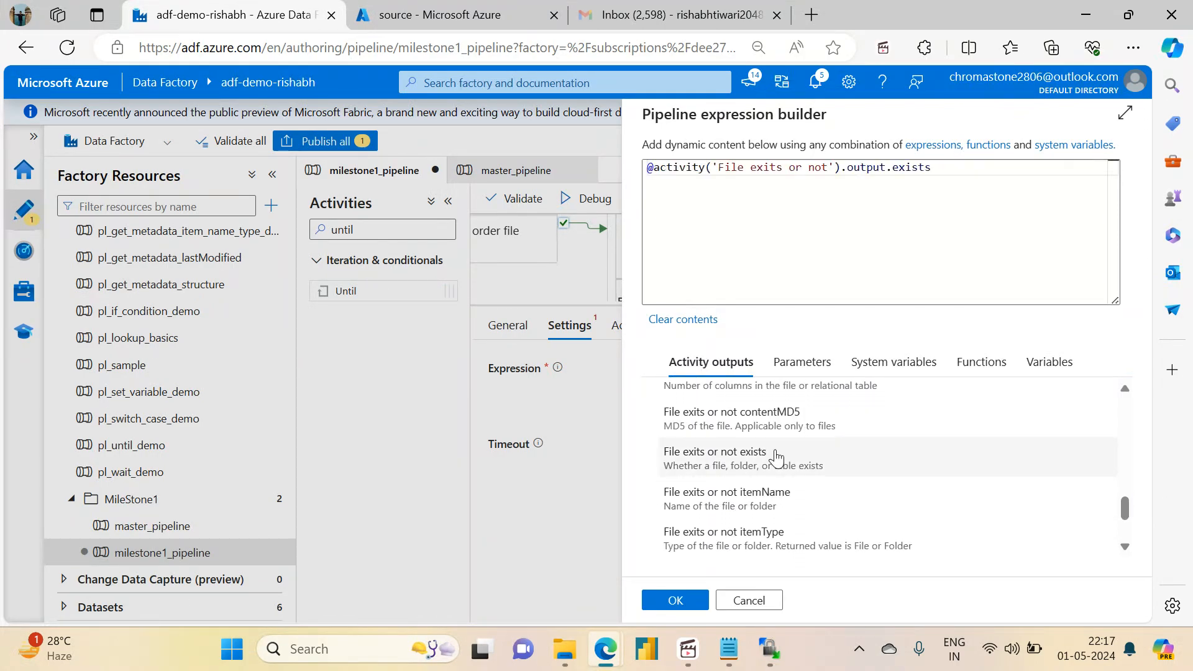
pyautogui.click(676, 600)
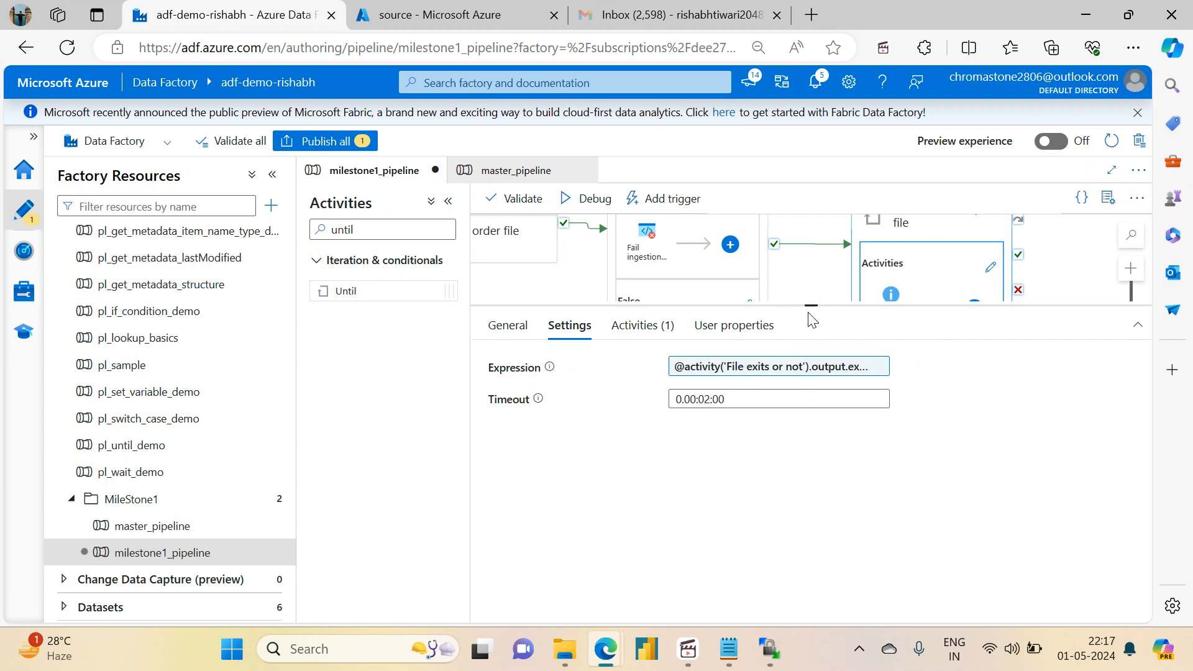
# Step: Validate milestone1_pipeline and publish its pending changes
pyautogui.moveTo(812, 307); pyautogui.dragTo(825, 437)
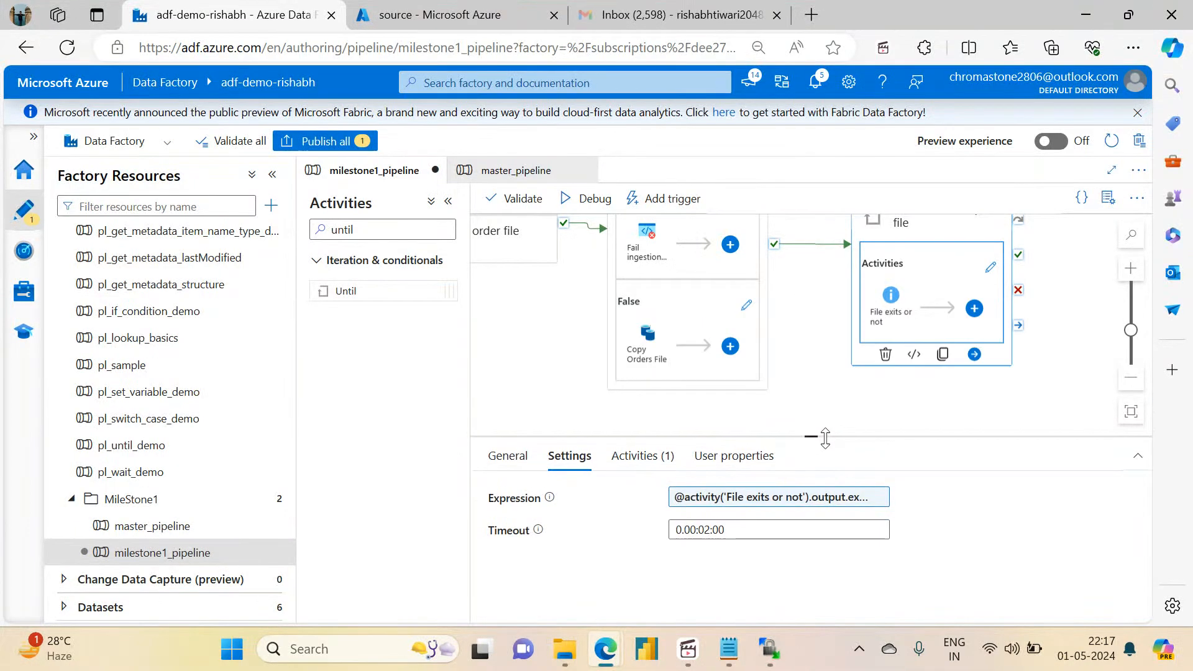
pyautogui.moveTo(829, 336); pyautogui.dragTo(823, 378)
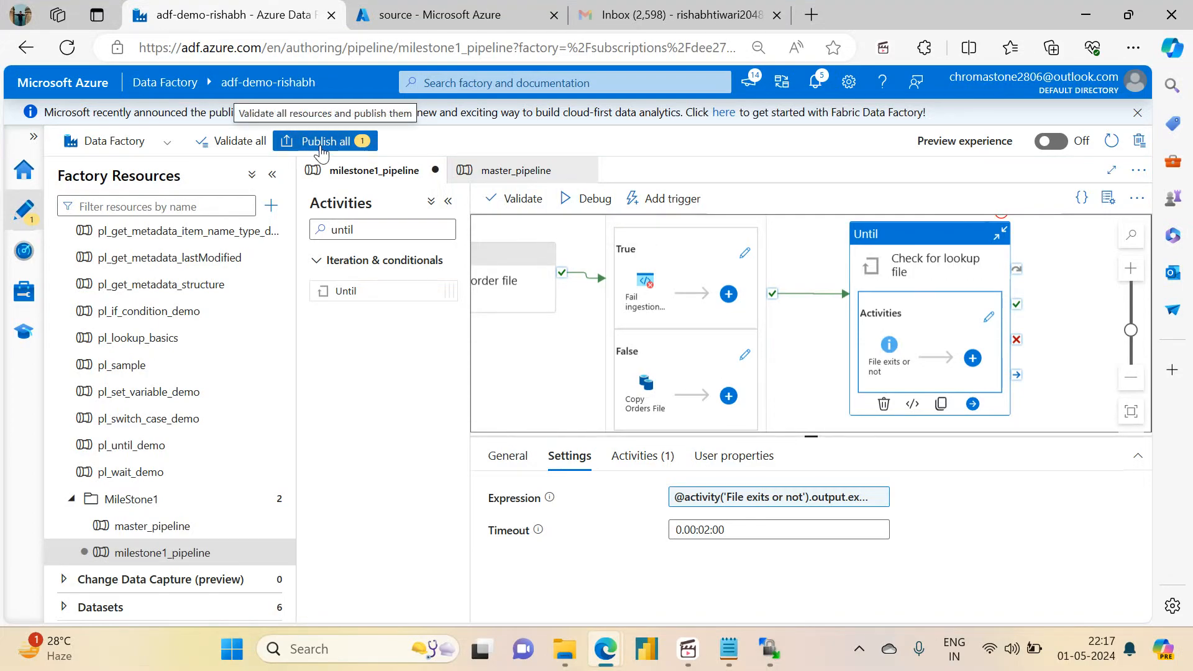
pyautogui.click(519, 211)
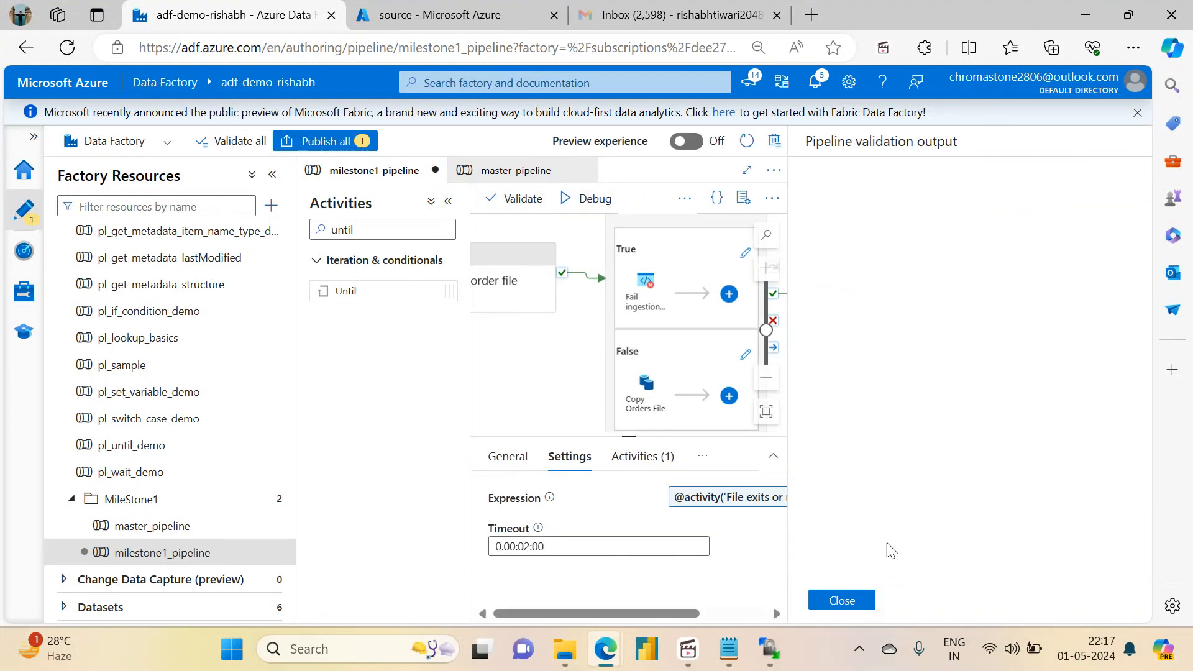
pyautogui.click(842, 600)
pyautogui.click(327, 141)
pyautogui.click(680, 600)
# Step: Look up the server address in WinSCP, return to Data Factory and open an immediate trigger run of master_pipeline
pyautogui.click(770, 651)
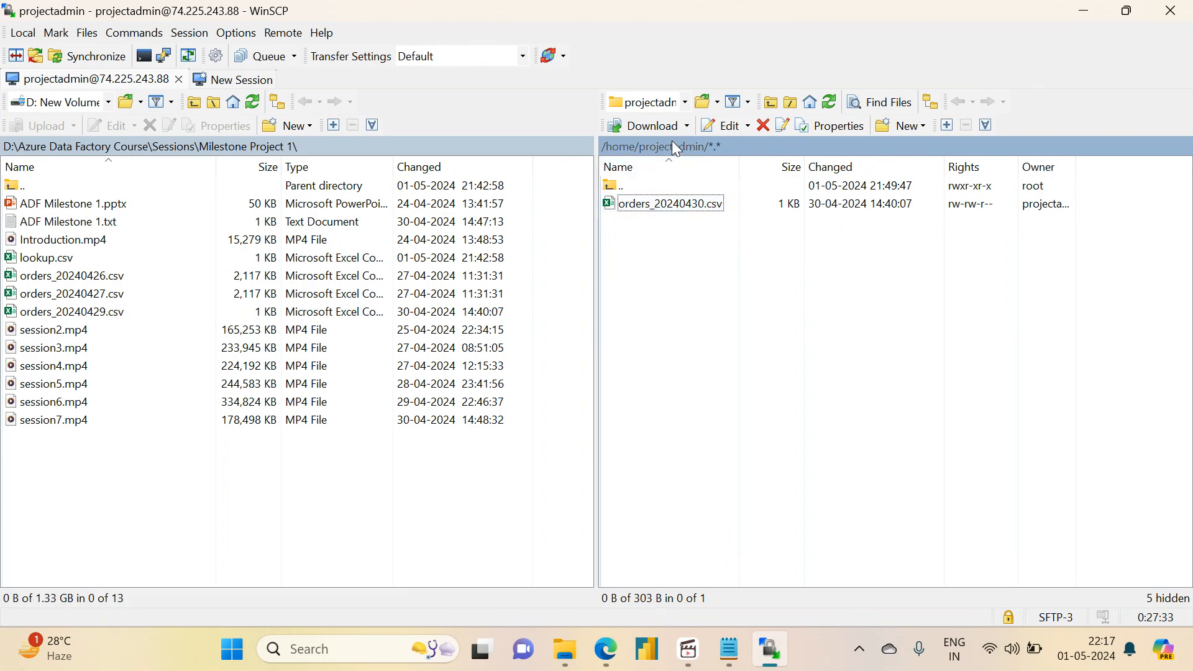
pyautogui.click(1079, 14)
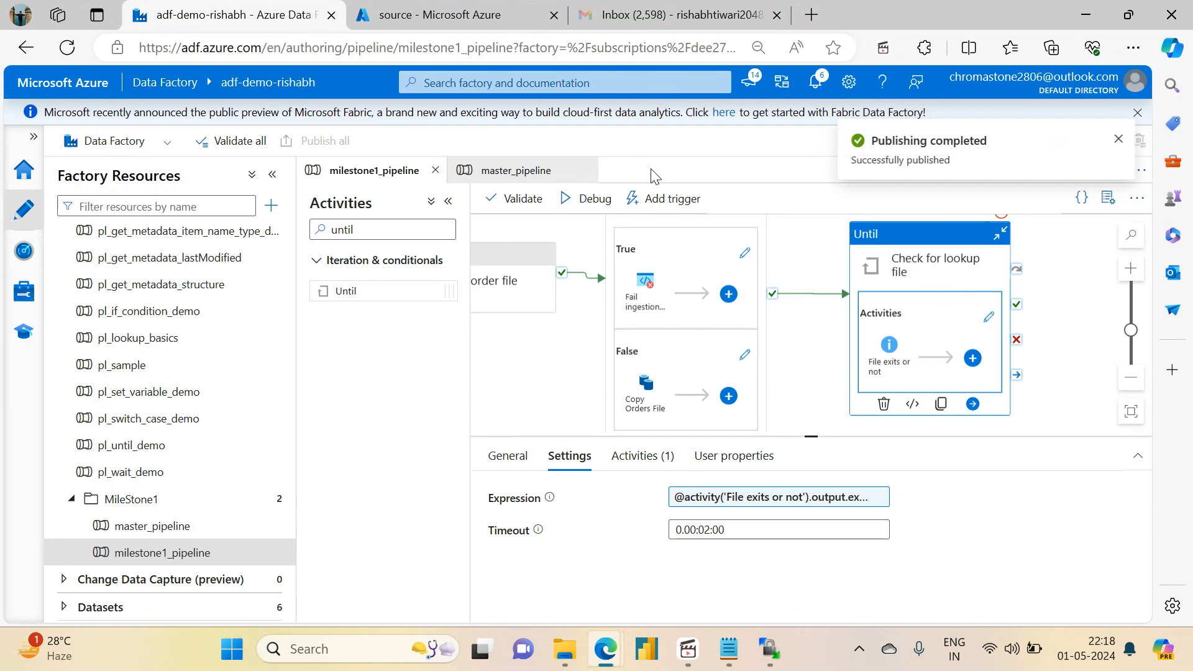
pyautogui.click(133, 528)
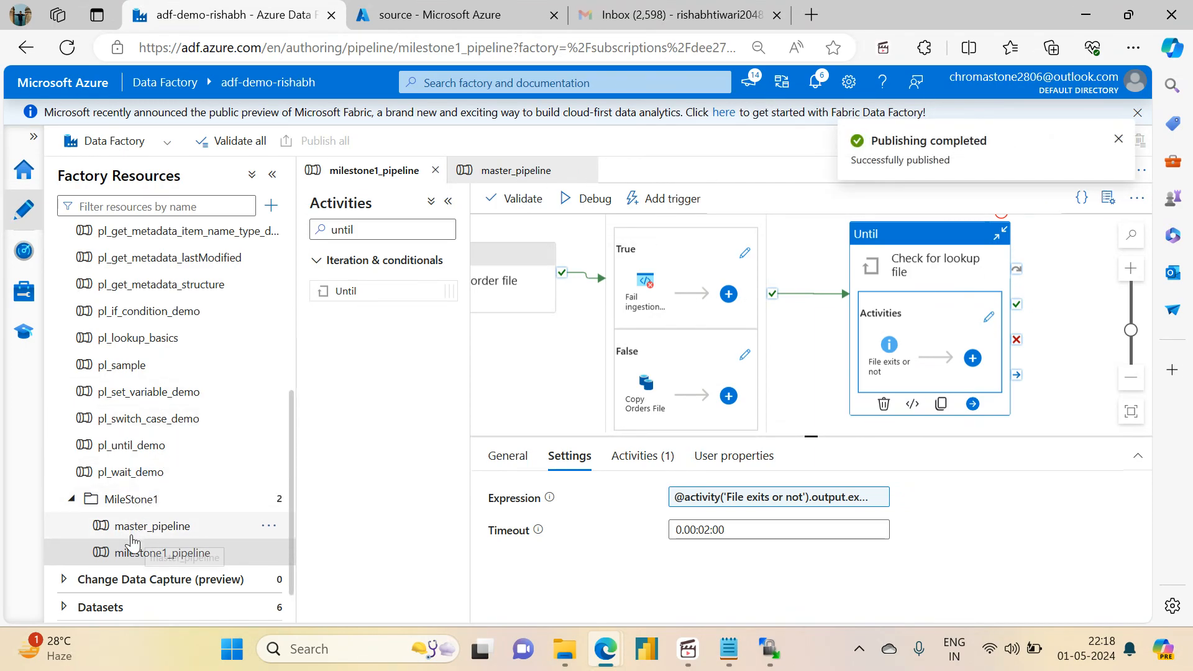
pyautogui.click(655, 200)
pyautogui.click(677, 228)
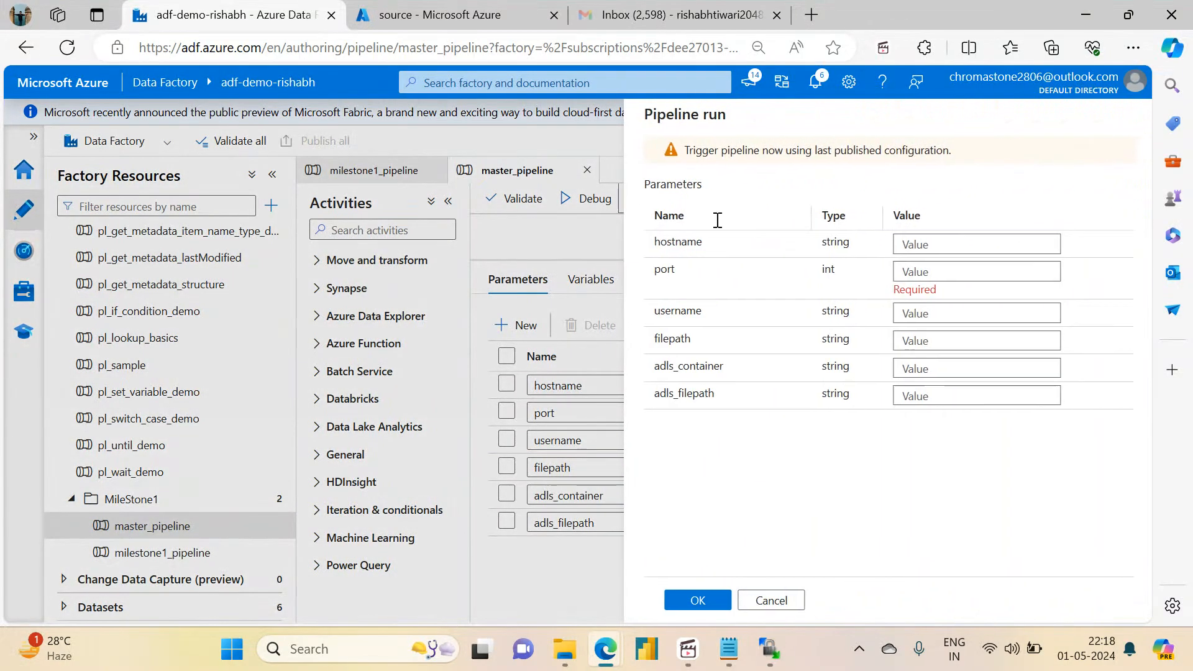
# Step: Set the run's hostname parameter to 74.225.243.88 and its port to 22
pyautogui.click(925, 242)
pyautogui.write('74.225.243.88')
pyautogui.click(913, 272)
pyautogui.write('22')
pyautogui.press('Tab')
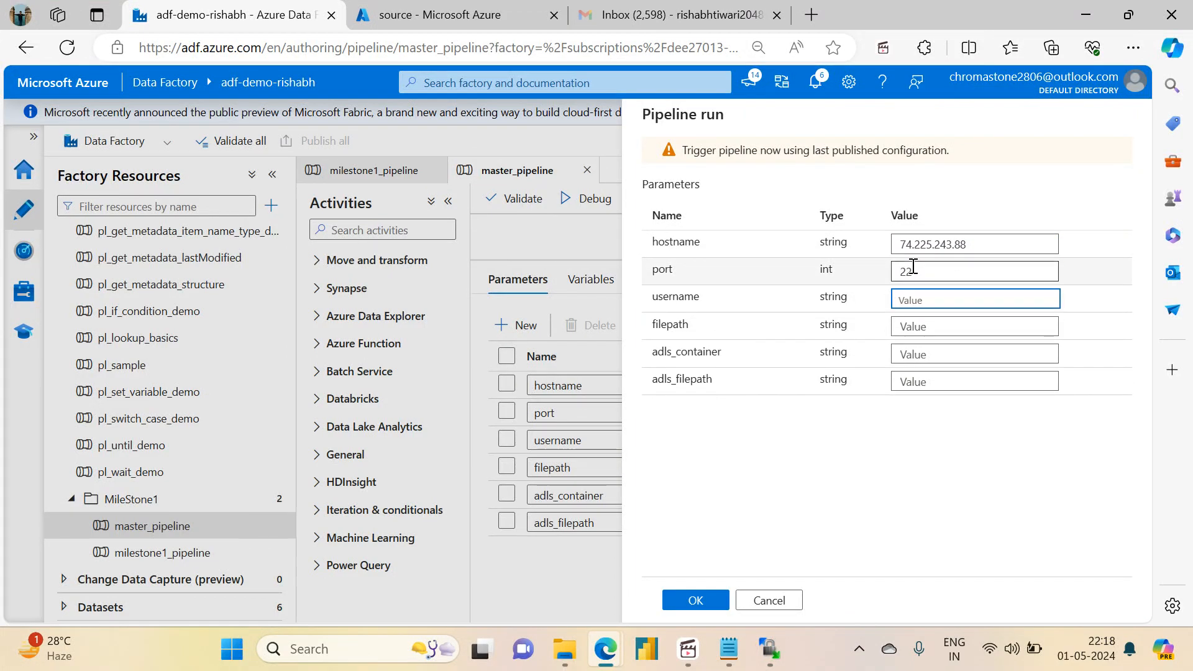
# Step: Set the run's username parameter to projectadmin and its filepath to /home/projectadmin
pyautogui.write('ORI')
pyautogui.press('BackSpace')
pyautogui.press('BackSpace')
pyautogui.write('projecta')
pyautogui.press('Tab')
pyautogui.write('/')
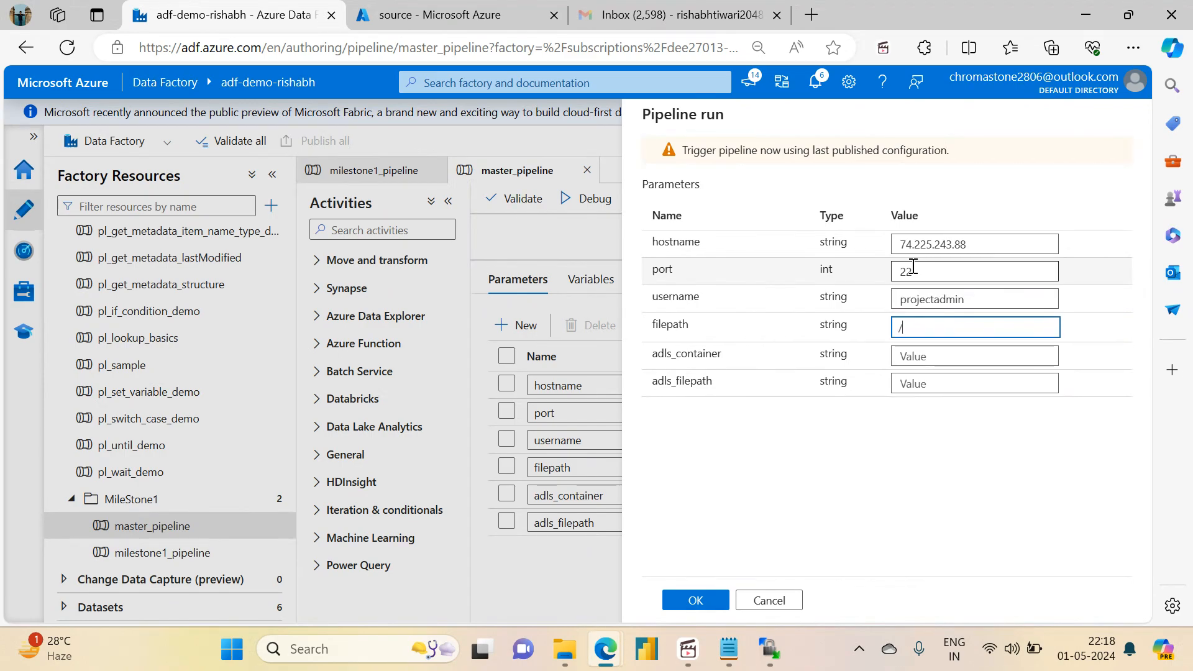
pyautogui.write('home/projectadmin')
pyautogui.press('Tab')
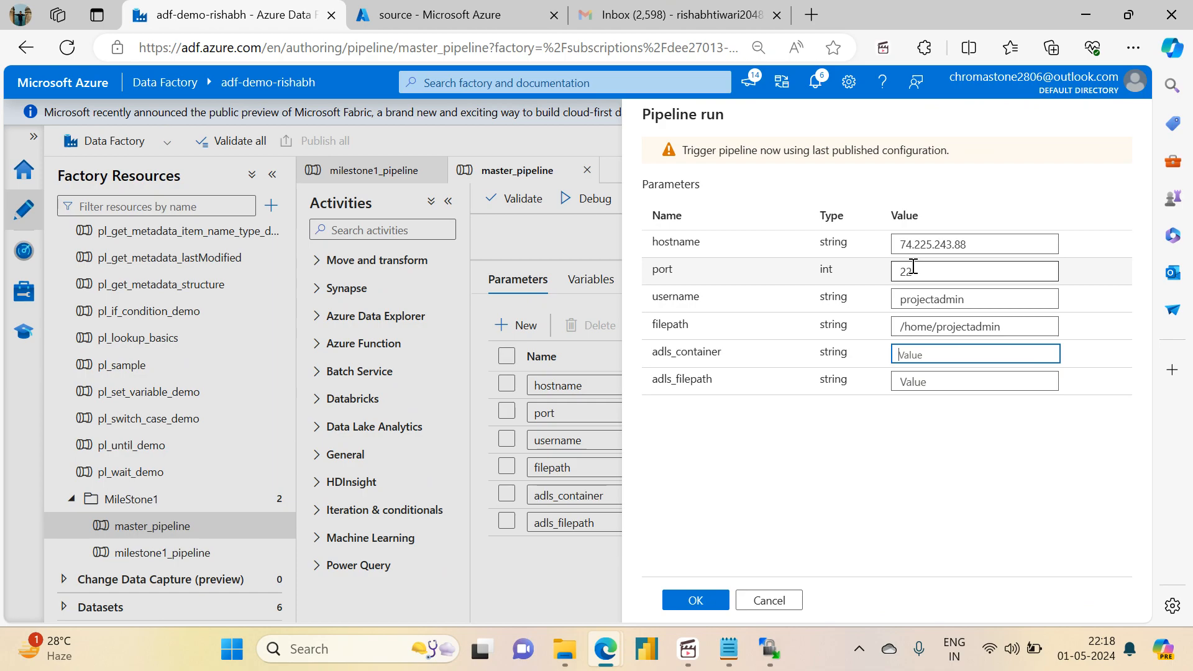
# Step: Set adls_container to sink and adls_filepath to variable_output, and start the master_pipeline run
pyautogui.write('sink')
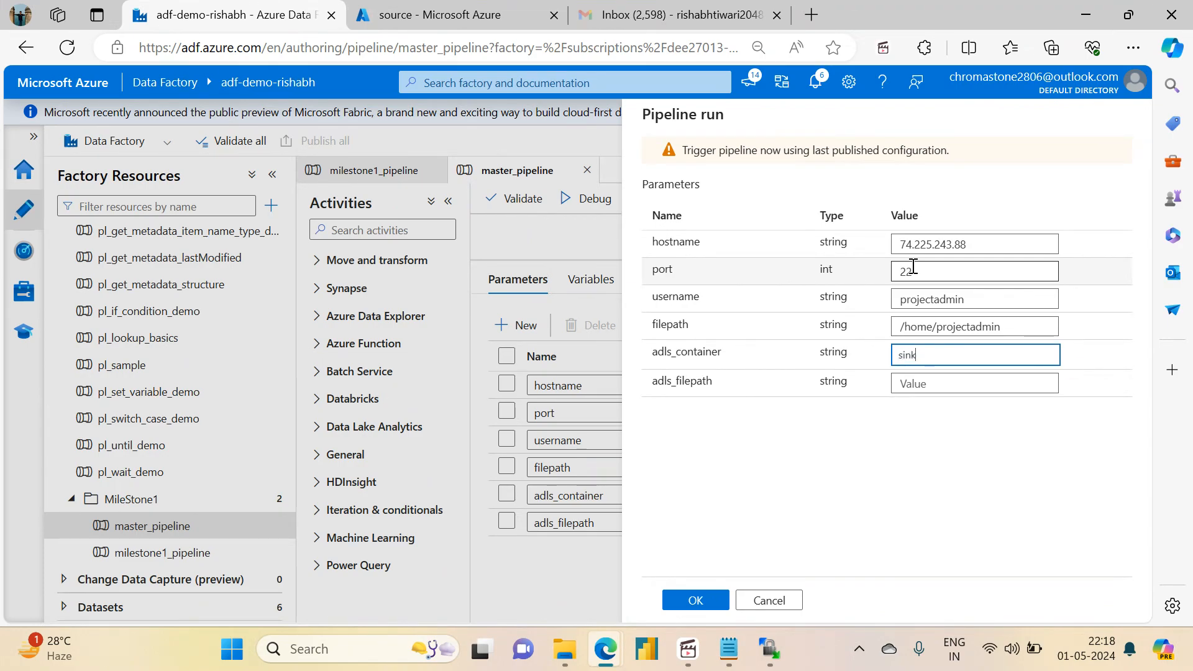
pyautogui.press('Tab')
pyautogui.write('var')
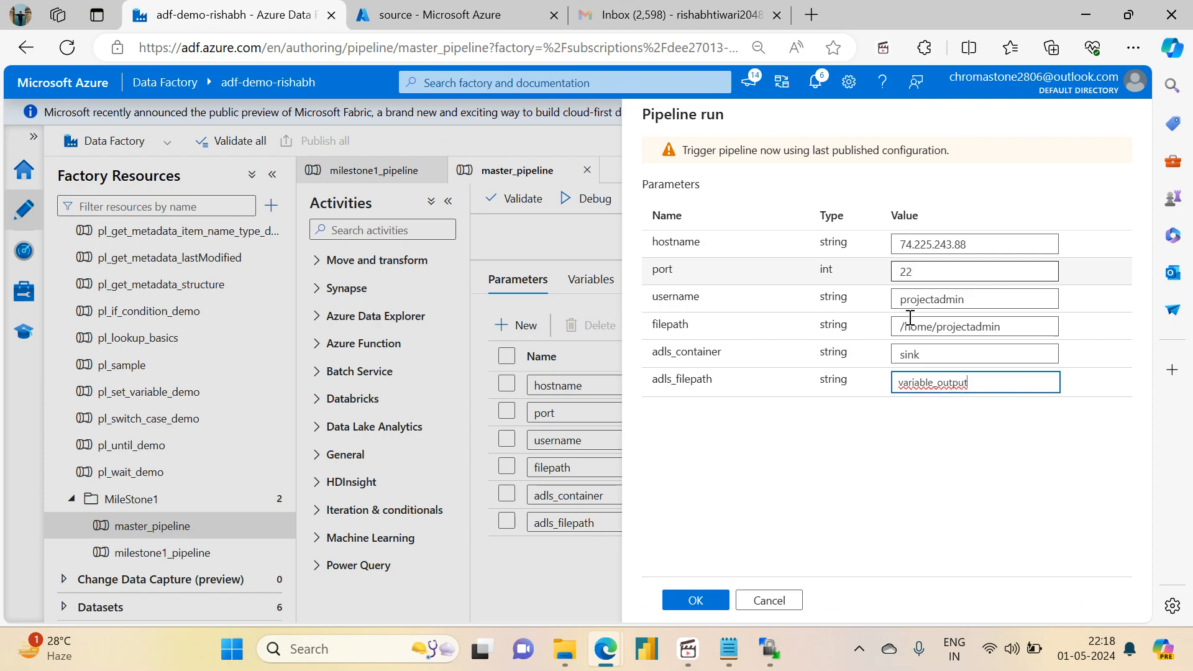
pyautogui.click(696, 600)
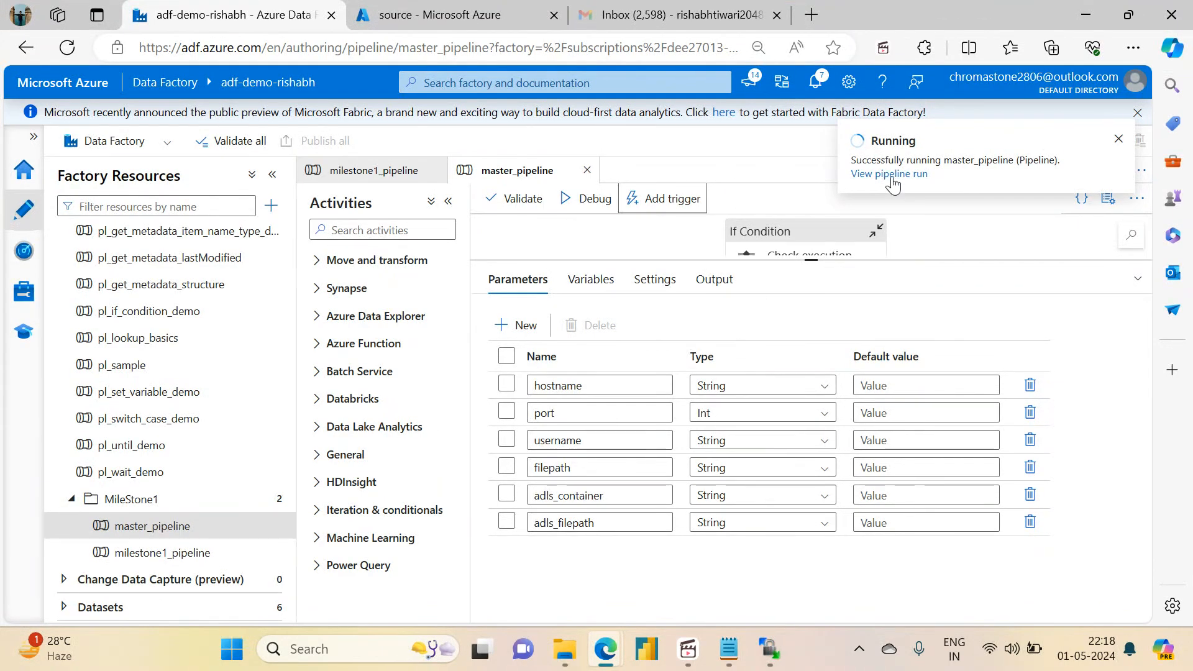
# Step: Examine the milestone1_pipeline activity runs within this run and the error details of Ingest or Fail and Fail ingestion pipeline
pyautogui.click(890, 175)
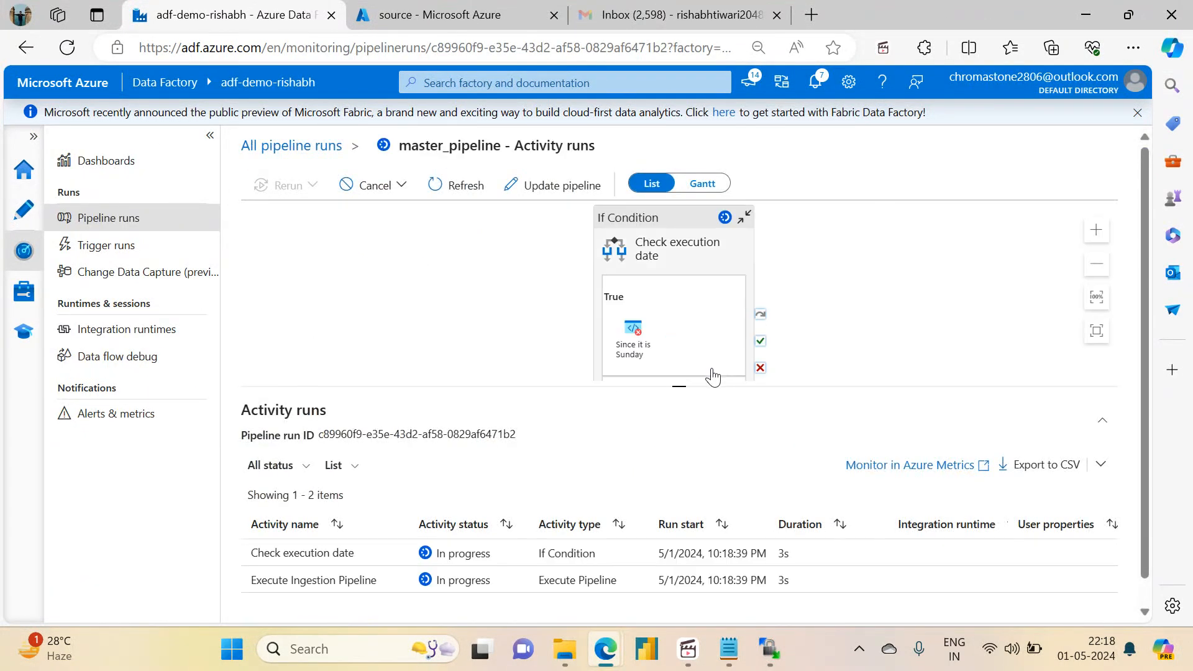
pyautogui.moveTo(681, 389); pyautogui.dragTo(674, 205)
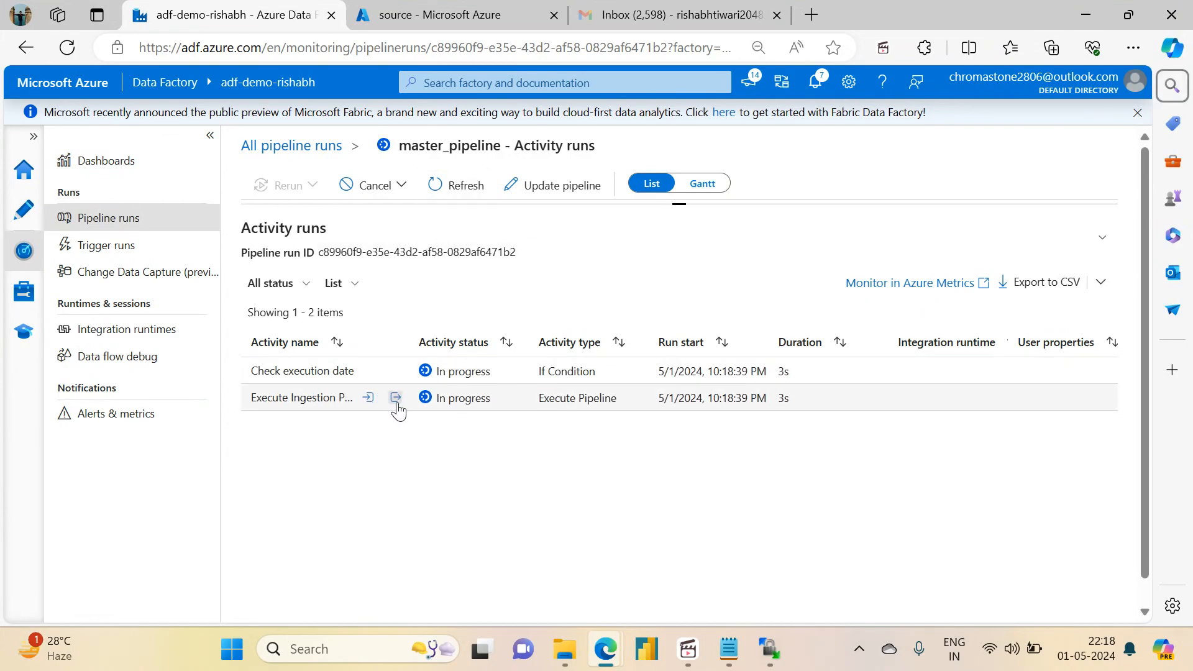
pyautogui.click(395, 398)
pyautogui.click(437, 268)
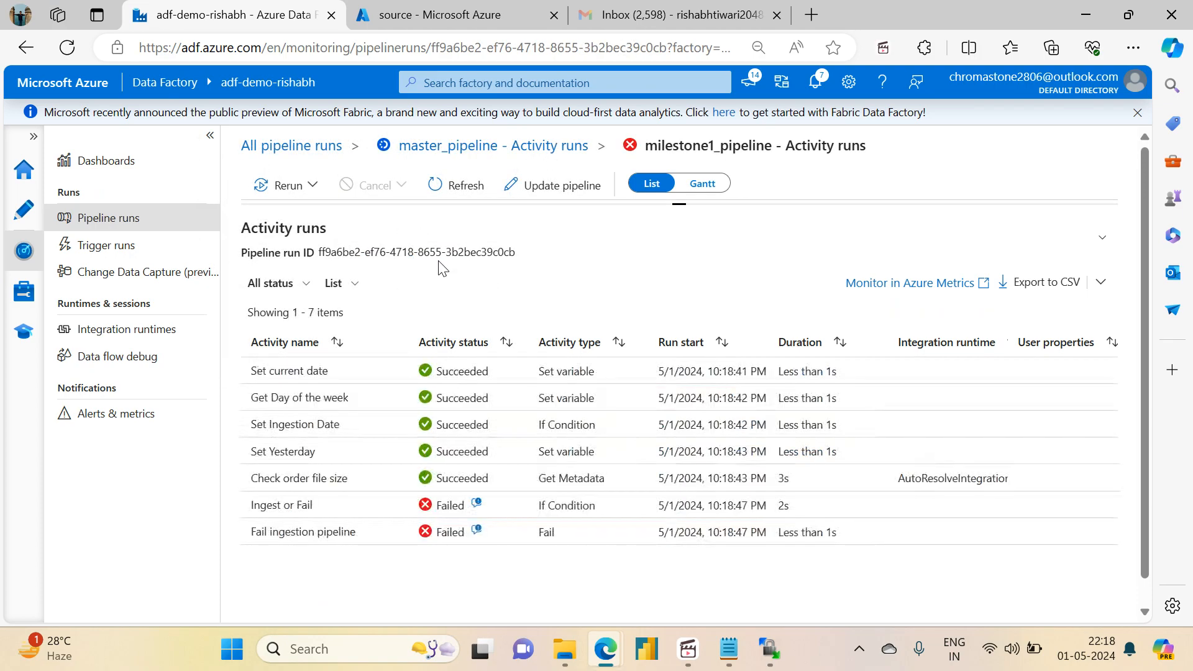
pyautogui.click(476, 507)
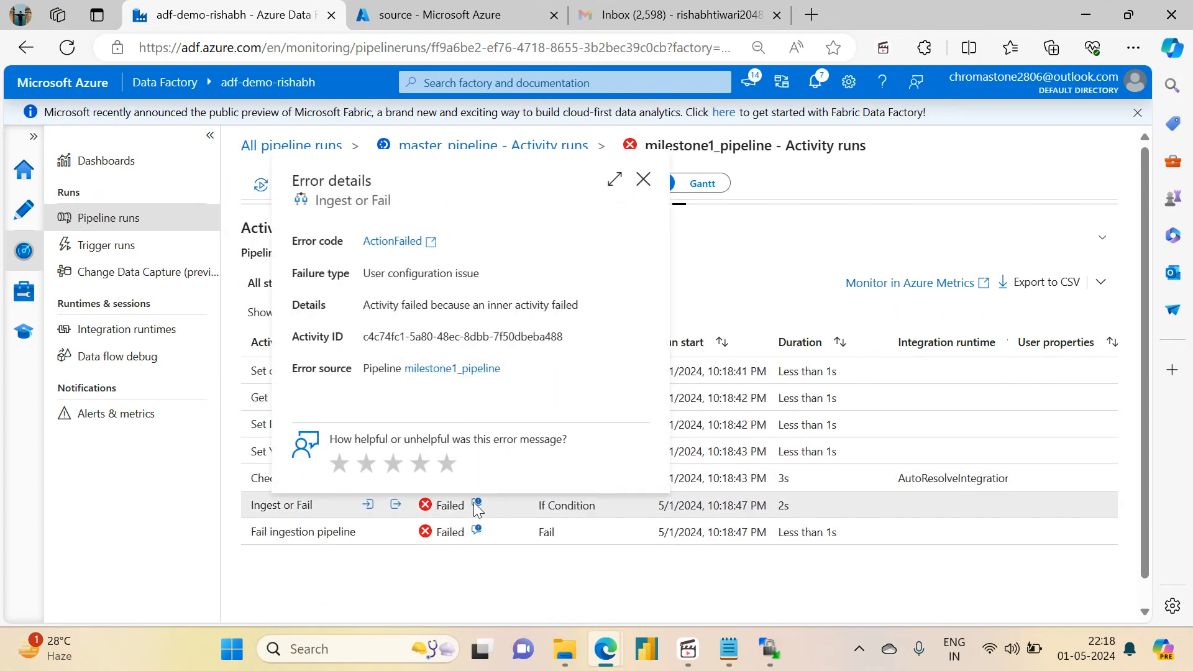
pyautogui.click(476, 533)
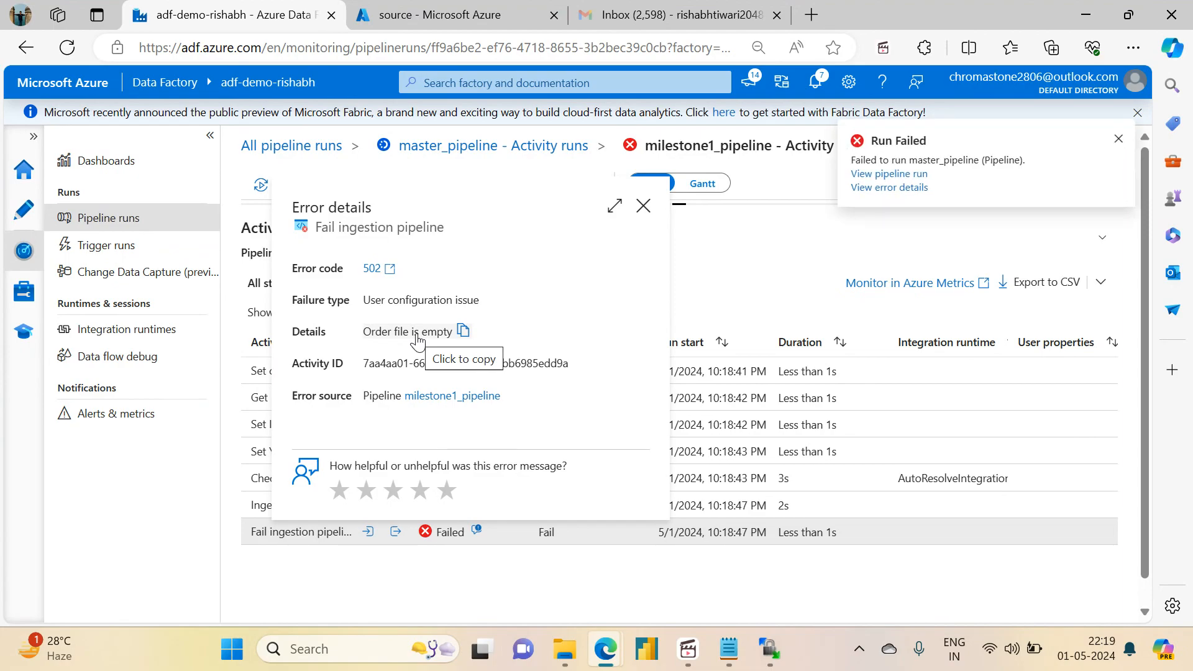
# Step: Switch to WinSCP, try to upload orders_20240427.csv to /home/projectadmin, and abort the stalled transfer
pyautogui.click(768, 650)
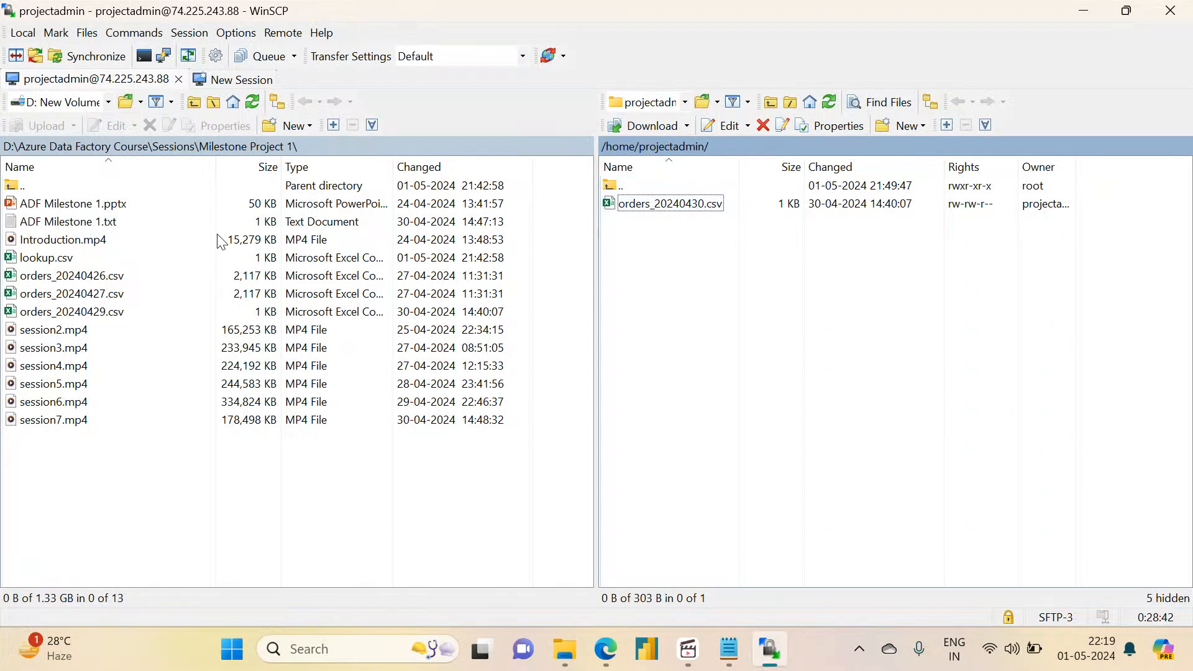
pyautogui.moveTo(63, 297); pyautogui.dragTo(667, 267)
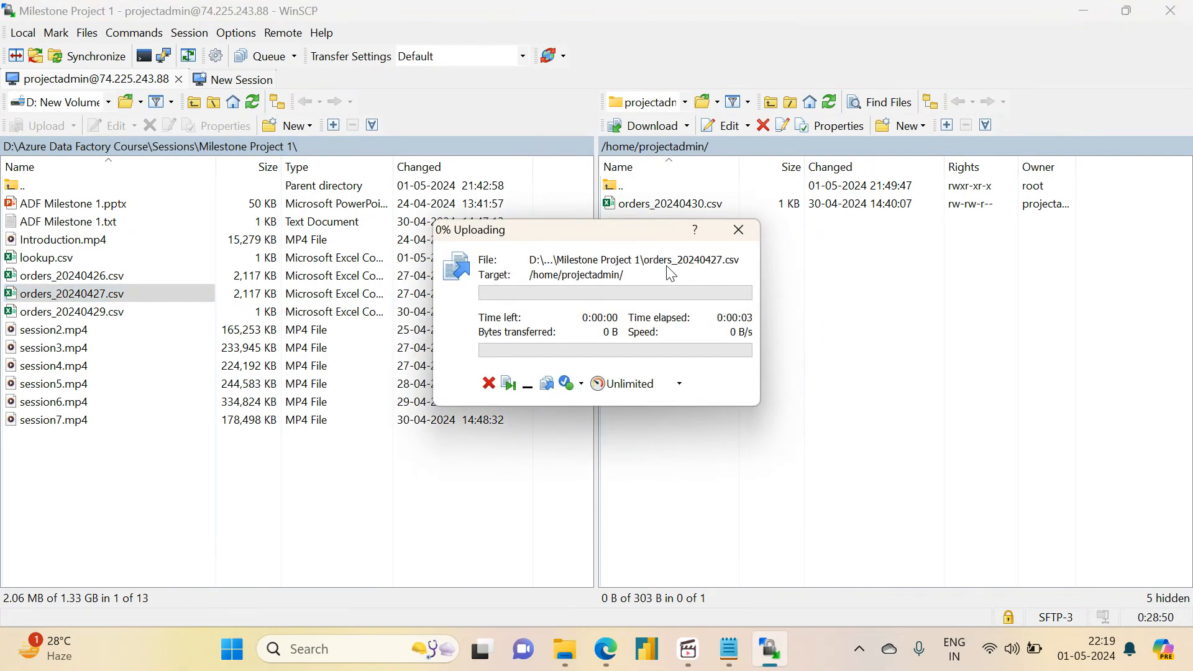
pyautogui.moveTo(525, 236); pyautogui.dragTo(591, 268)
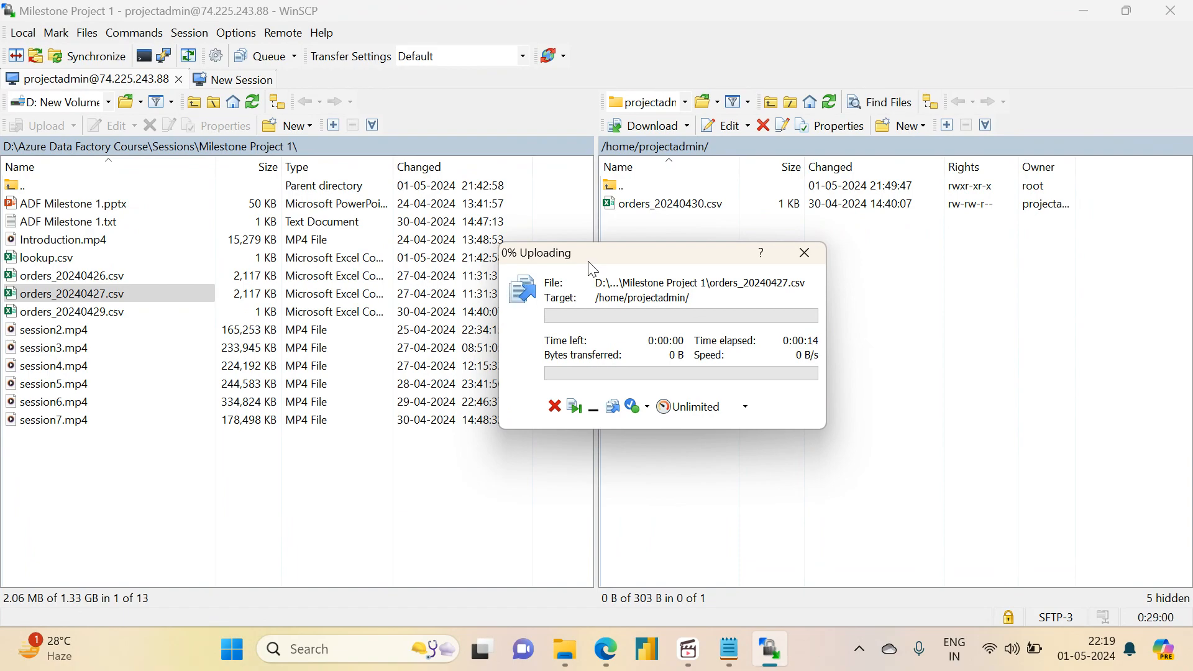
pyautogui.click(806, 252)
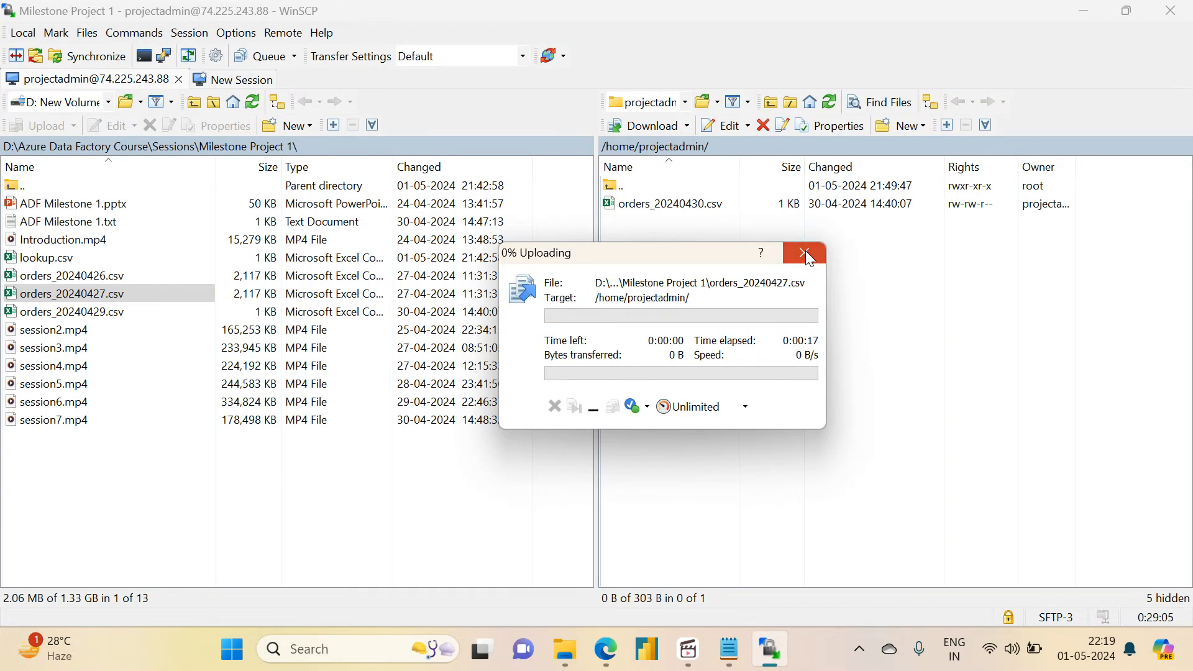
pyautogui.moveTo(581, 256); pyautogui.dragTo(458, 241)
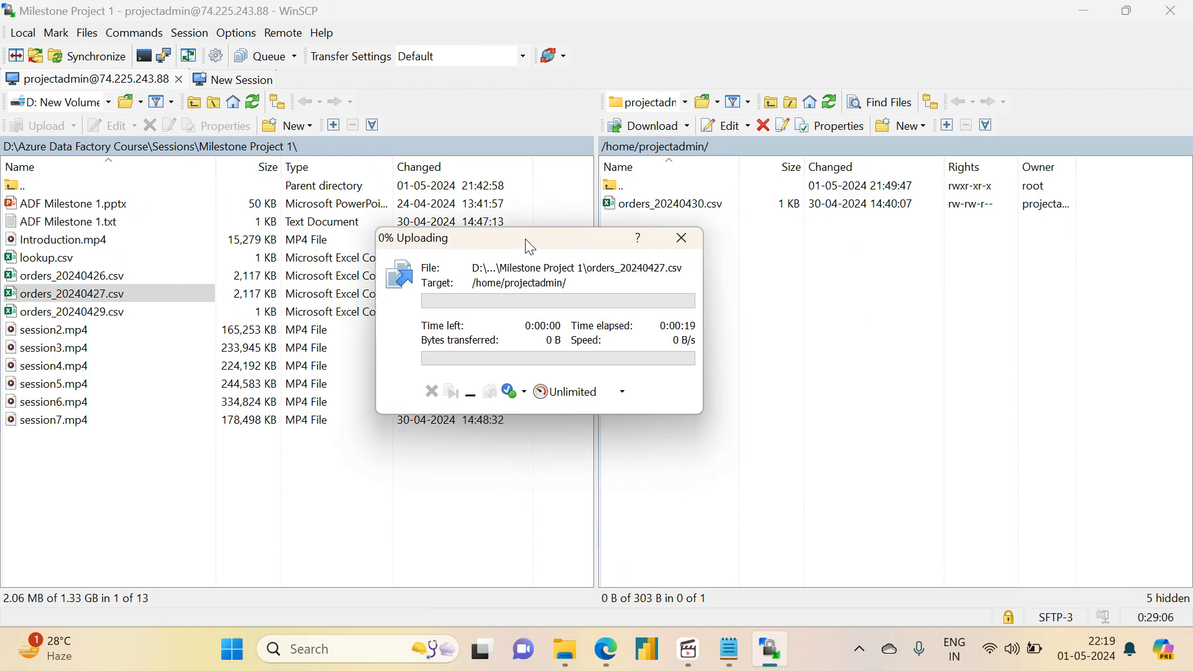
pyautogui.click(687, 238)
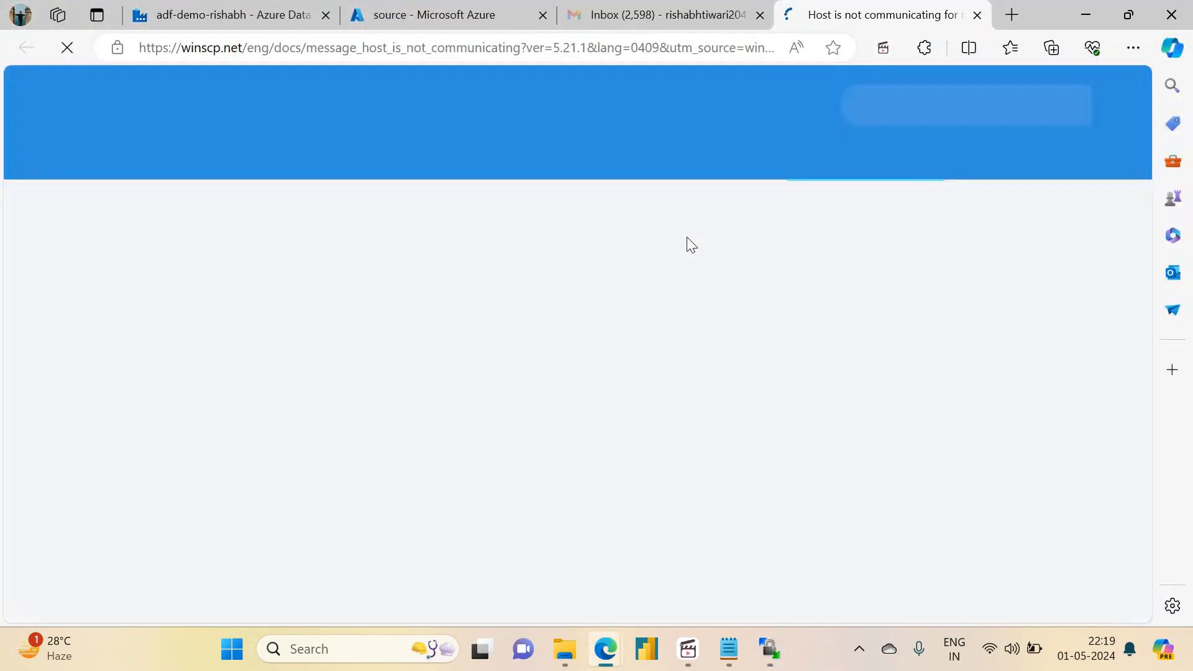
pyautogui.click(976, 15)
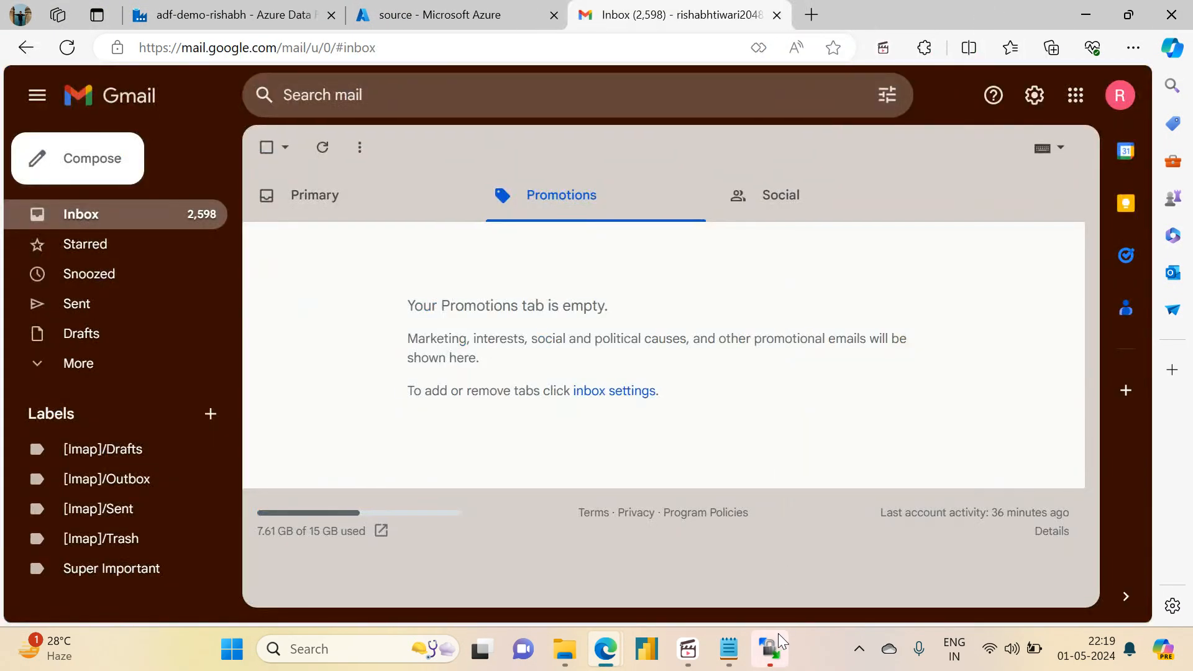
pyautogui.click(770, 649)
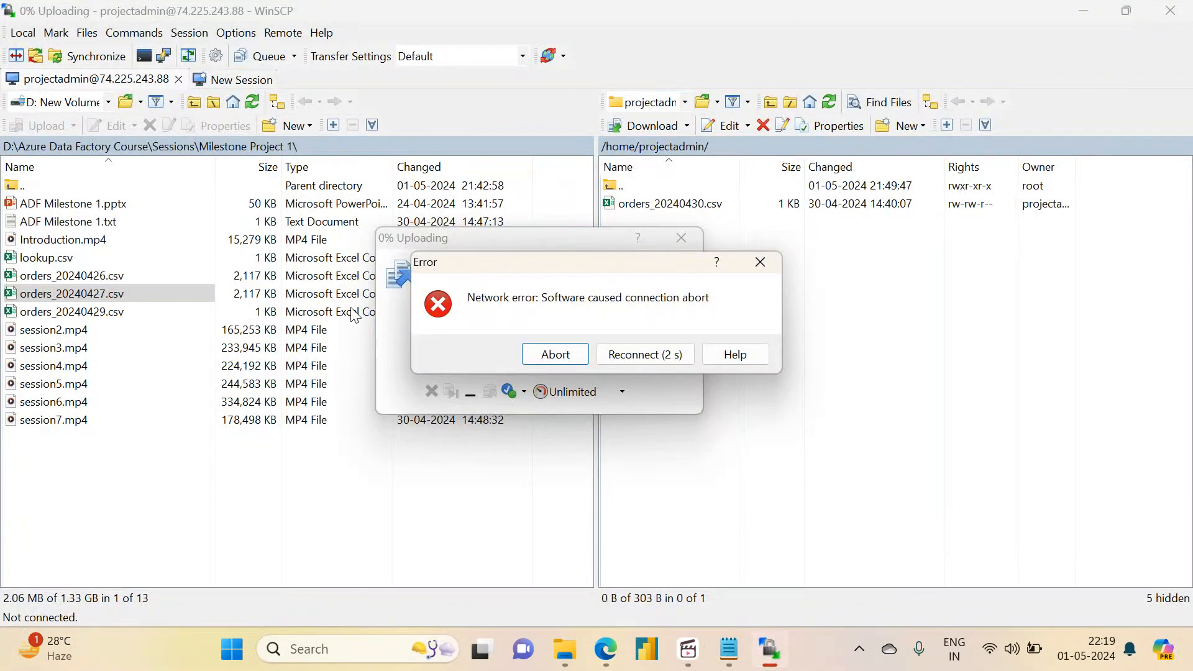
pyautogui.click(563, 358)
pyautogui.click(825, 211)
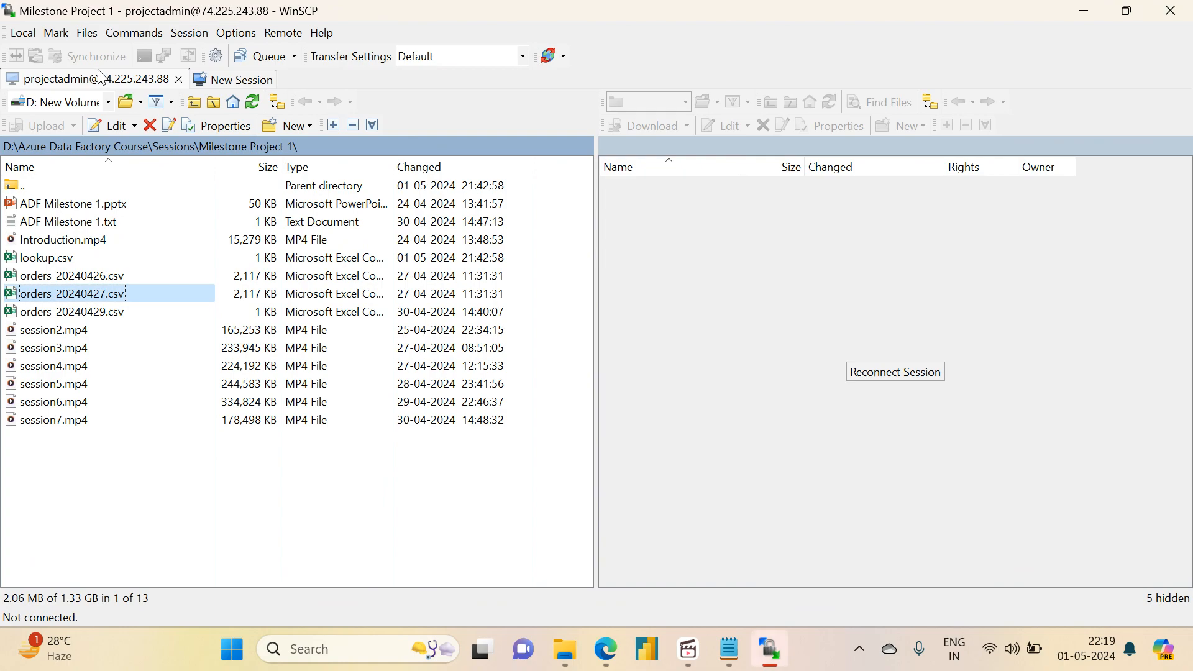
# Step: Reconnect the SFTP session and delete orders_20240430.csv from the remote /home/projectadmin folder
pyautogui.rightClick(87, 87)
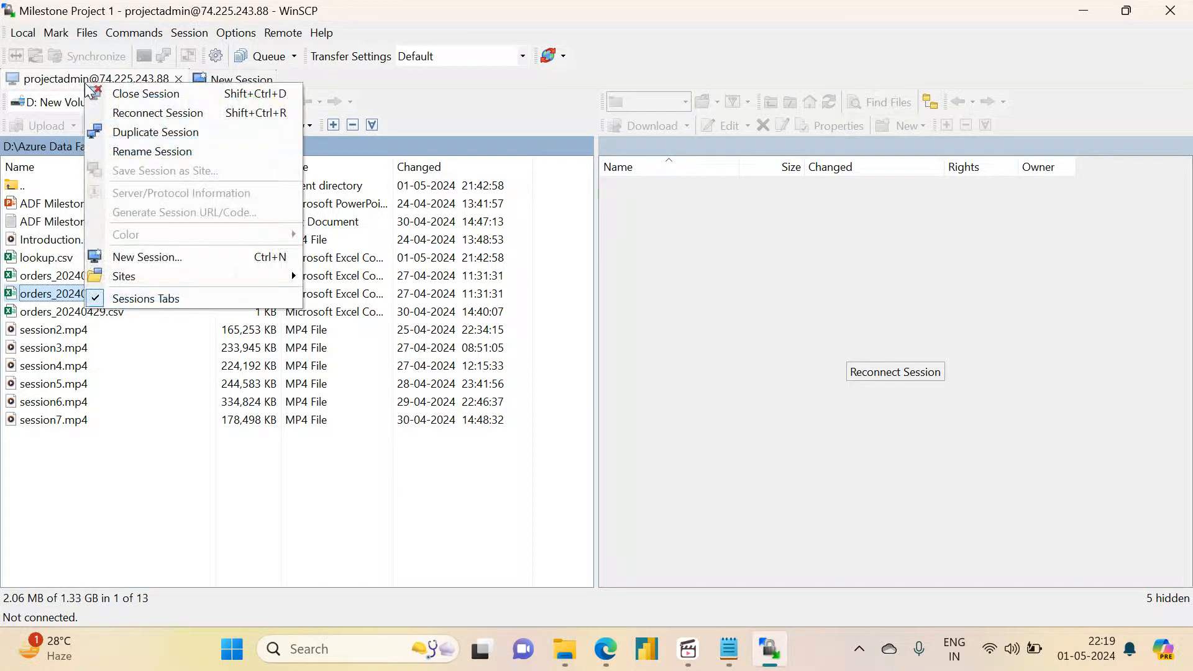
pyautogui.click(102, 111)
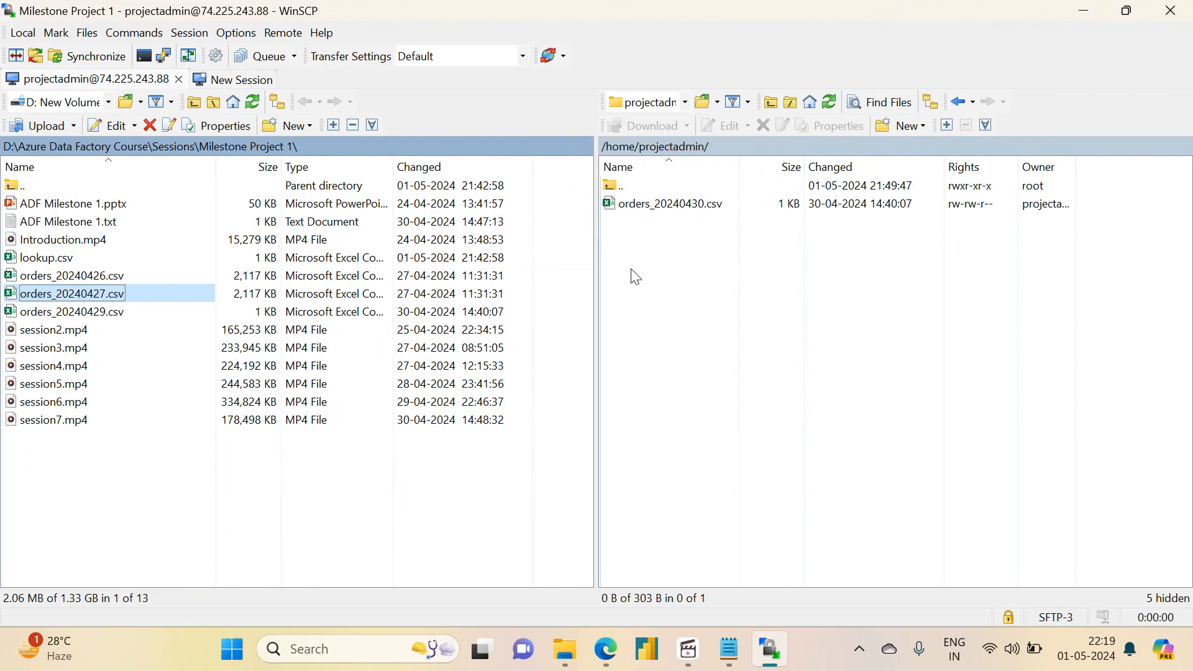
pyautogui.click(649, 209)
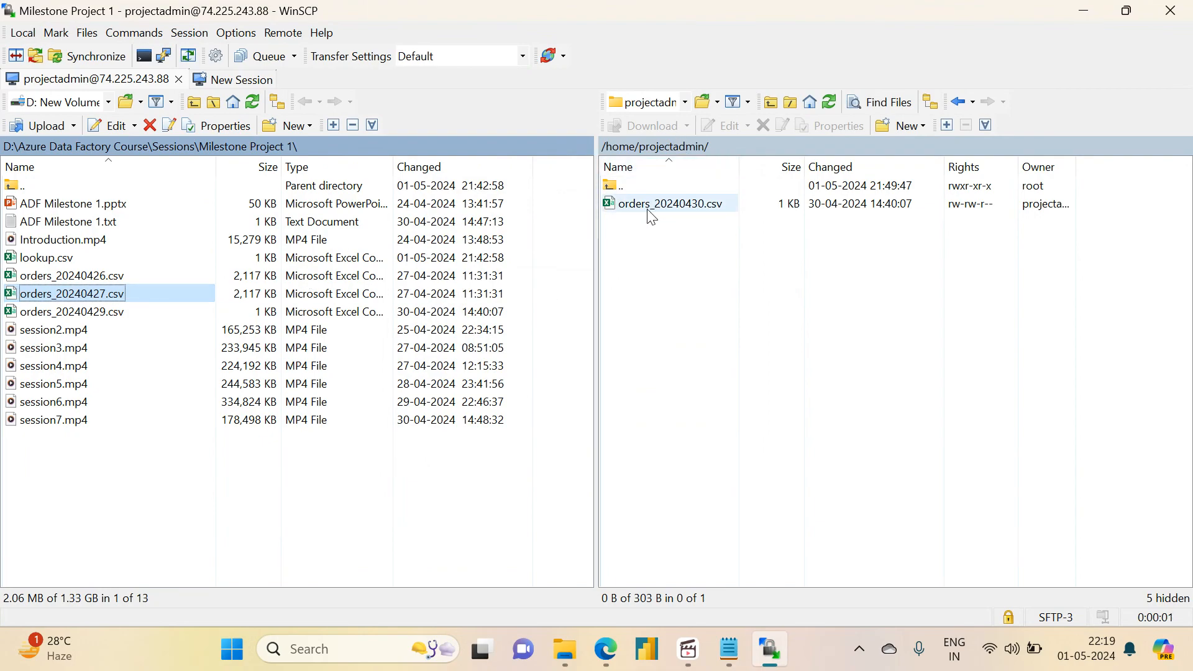
pyautogui.click(766, 132)
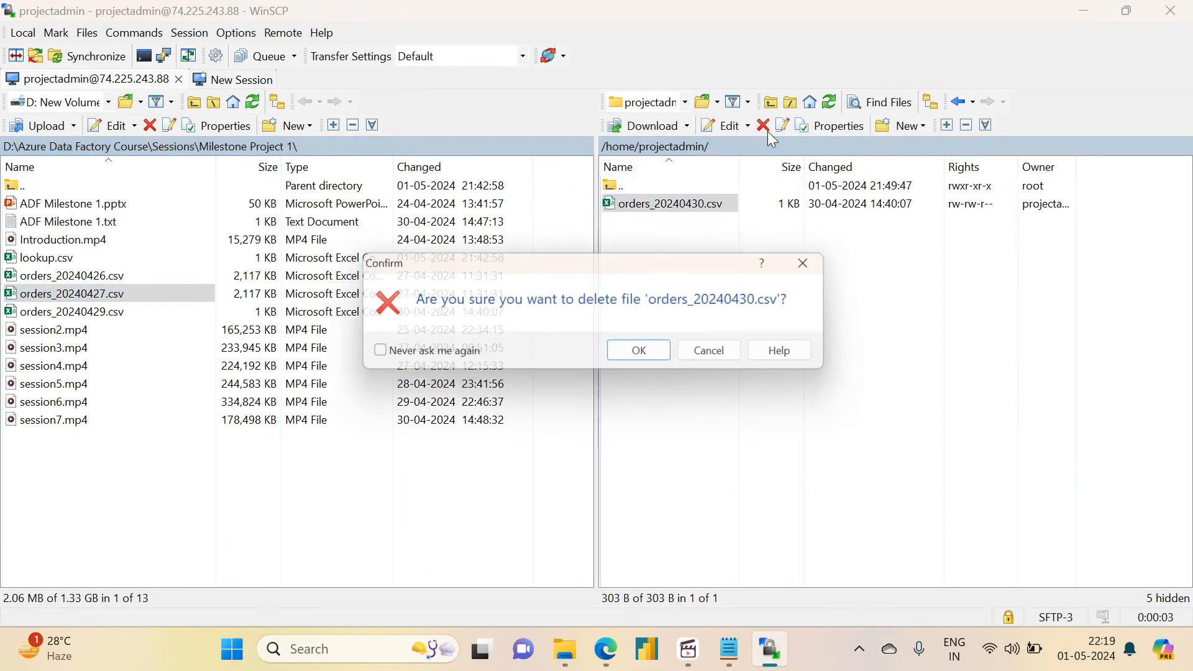
pyautogui.click(648, 352)
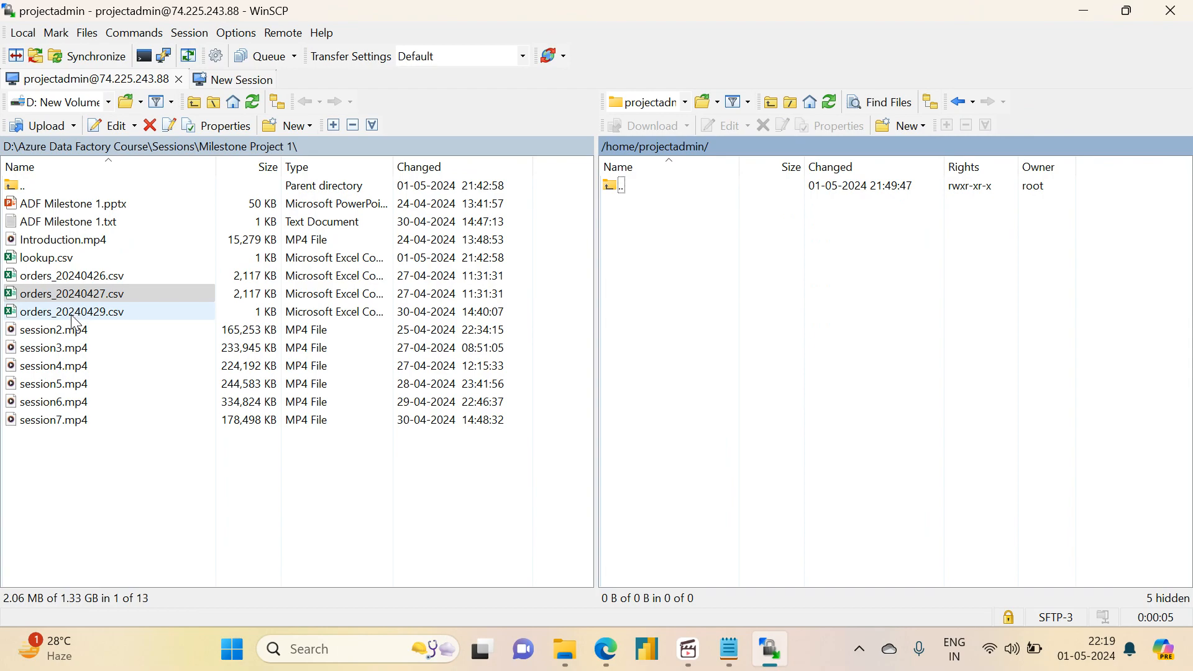
# Step: Upload orders_20240427.csv to /home/projectadmin and rename the remote copy to orders_20240430.csv
pyautogui.moveTo(68, 291); pyautogui.dragTo(685, 309)
pyautogui.click(702, 206)
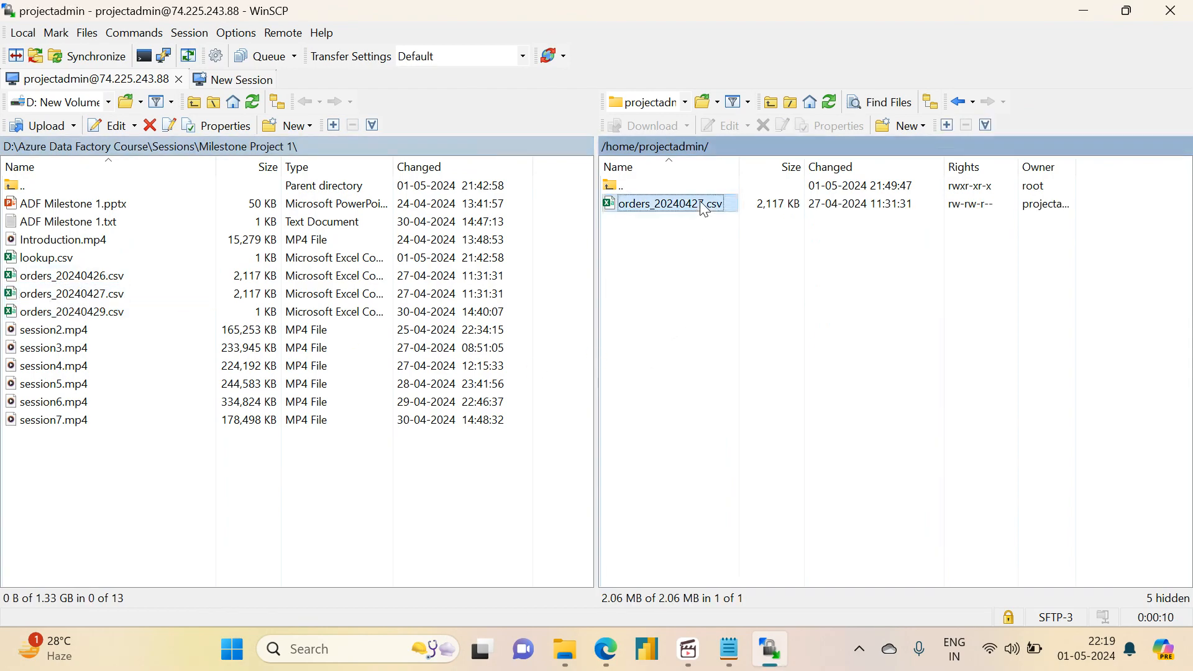
pyautogui.click(699, 200)
pyautogui.click(701, 202)
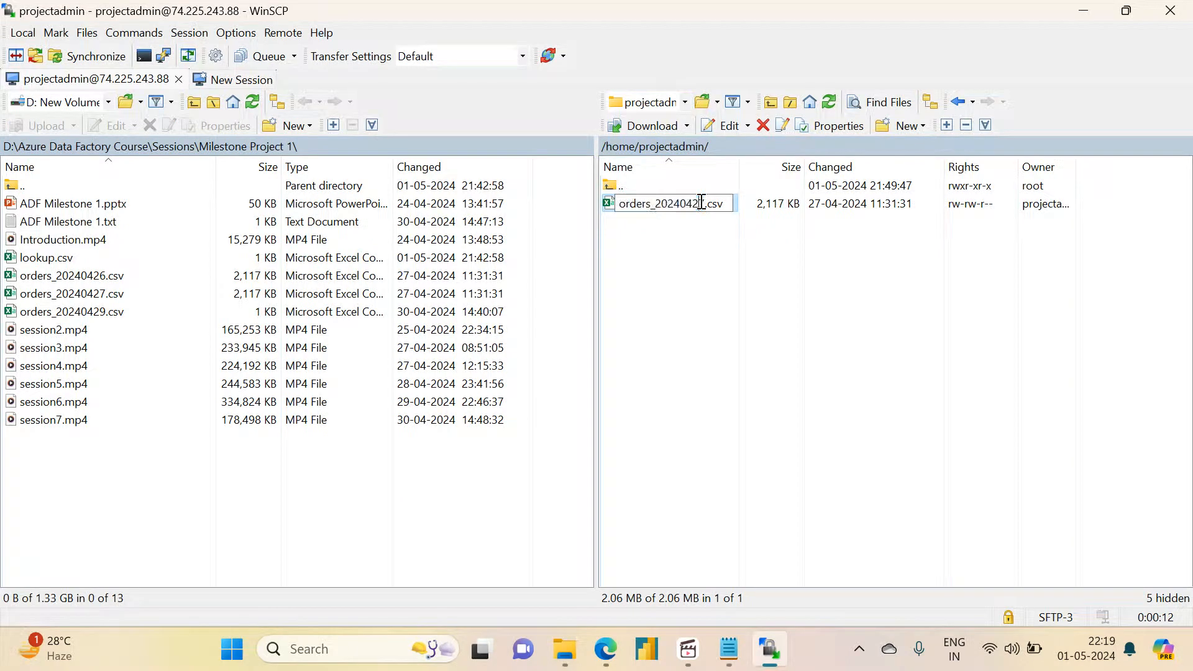
pyautogui.press('BackSpace')
pyautogui.press('BackSpace')
pyautogui.write('30')
pyautogui.press('Return')
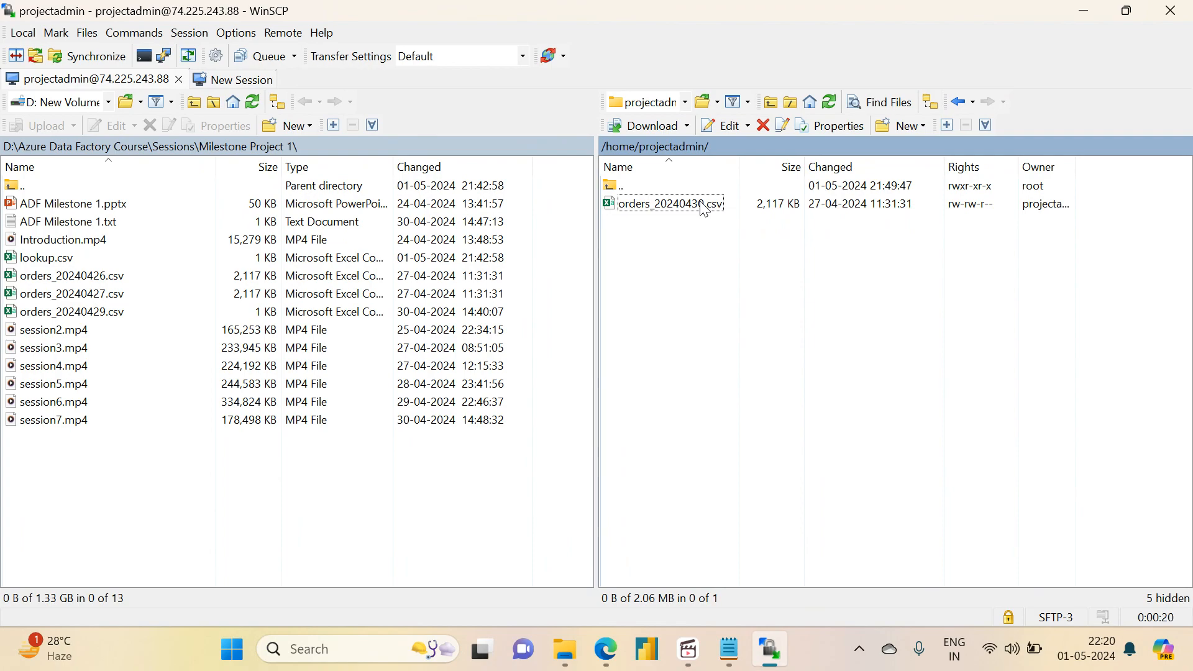
# Step: Switch back to Azure Data Factory in the browser and rerun the entire master_pipeline from its failed run
pyautogui.moveTo(739, 662)
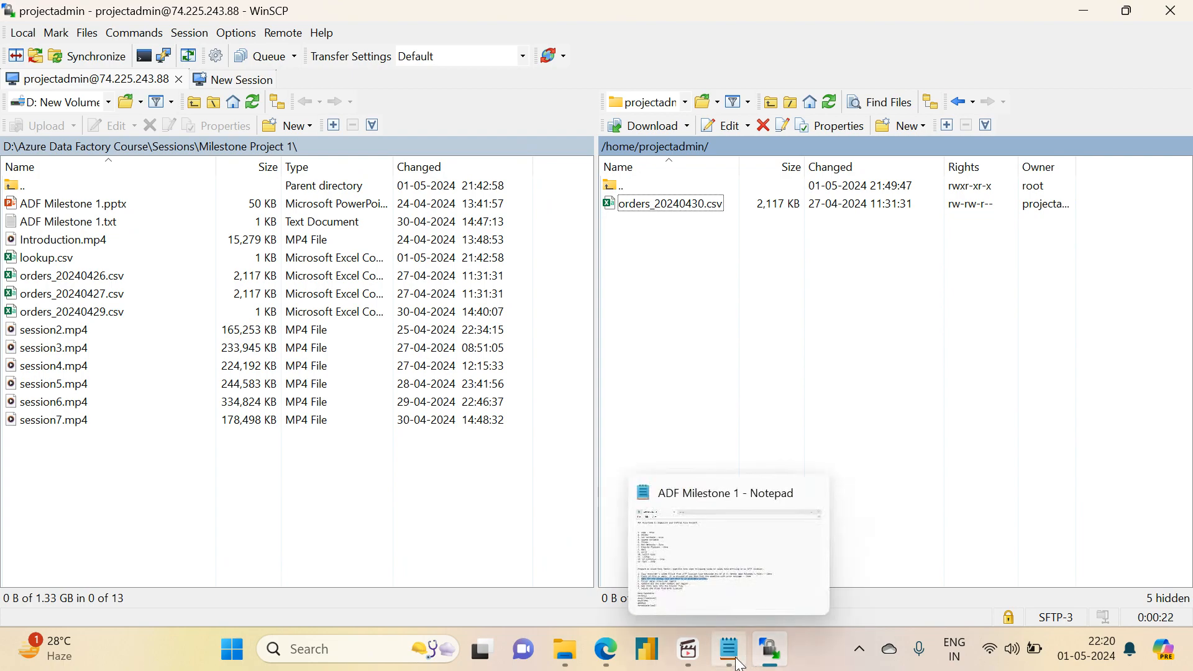
pyautogui.moveTo(606, 652)
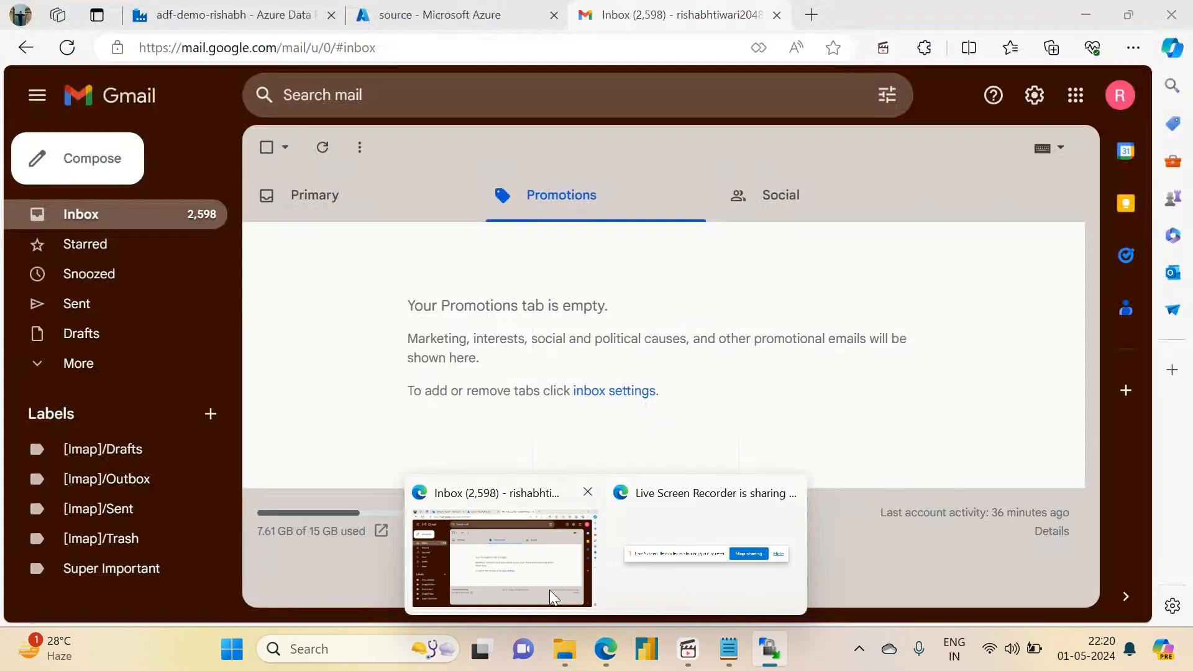
pyautogui.click(549, 590)
pyautogui.click(435, 14)
pyautogui.click(273, 9)
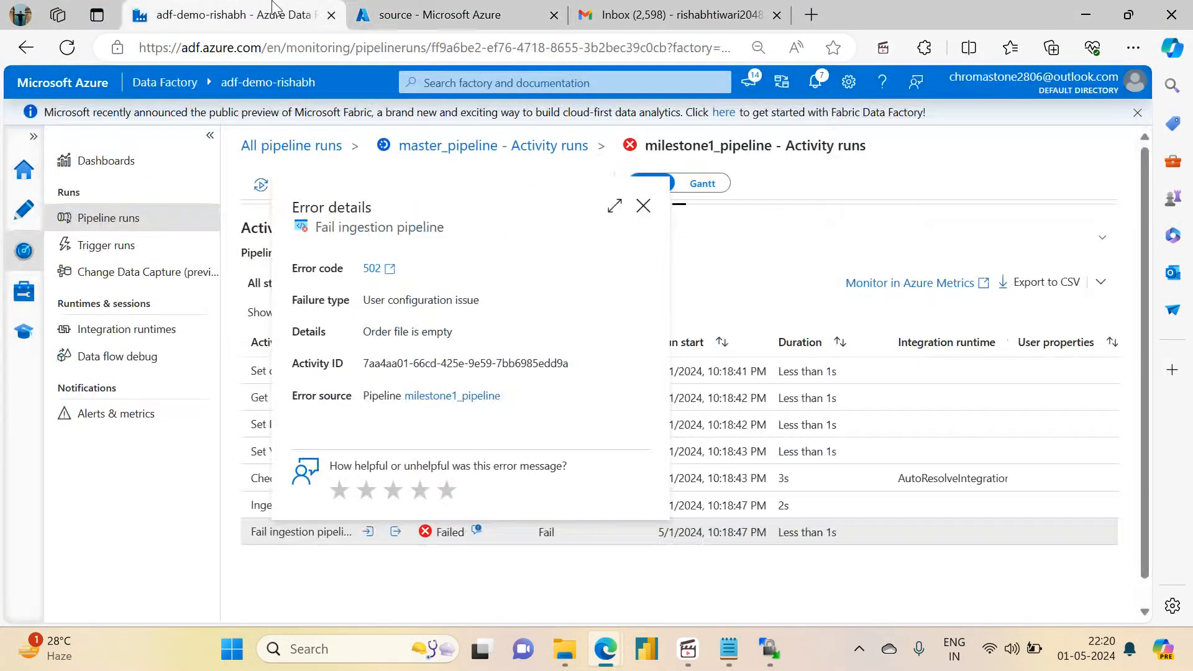
pyautogui.click(294, 149)
pyautogui.click(295, 149)
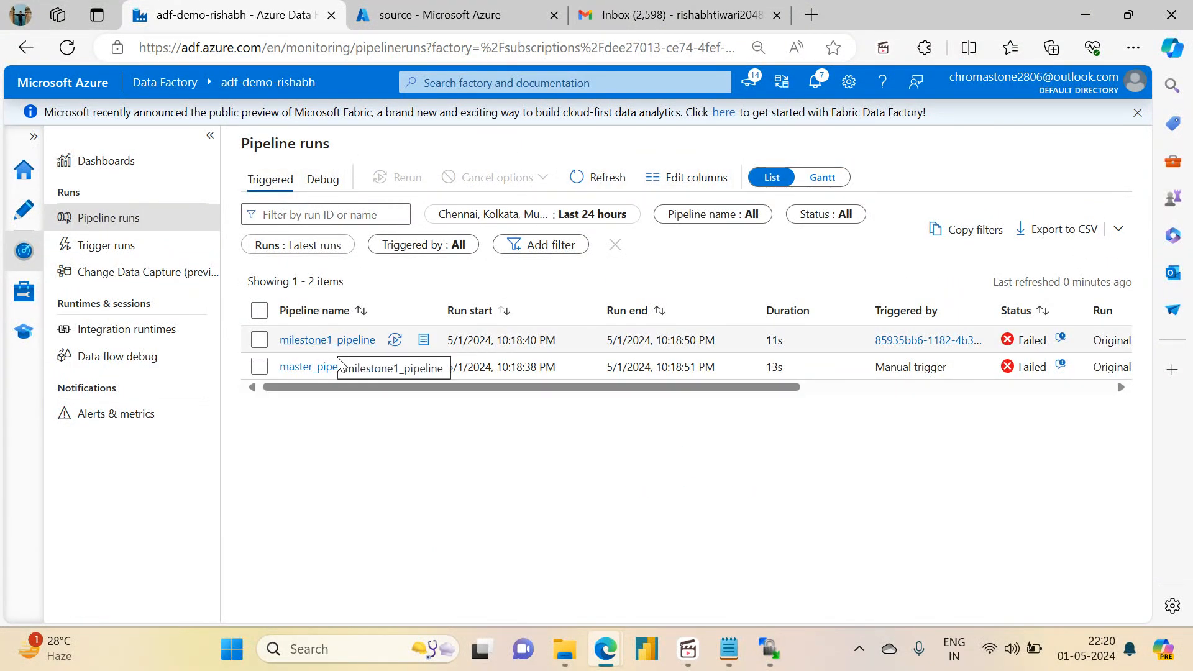
pyautogui.click(311, 368)
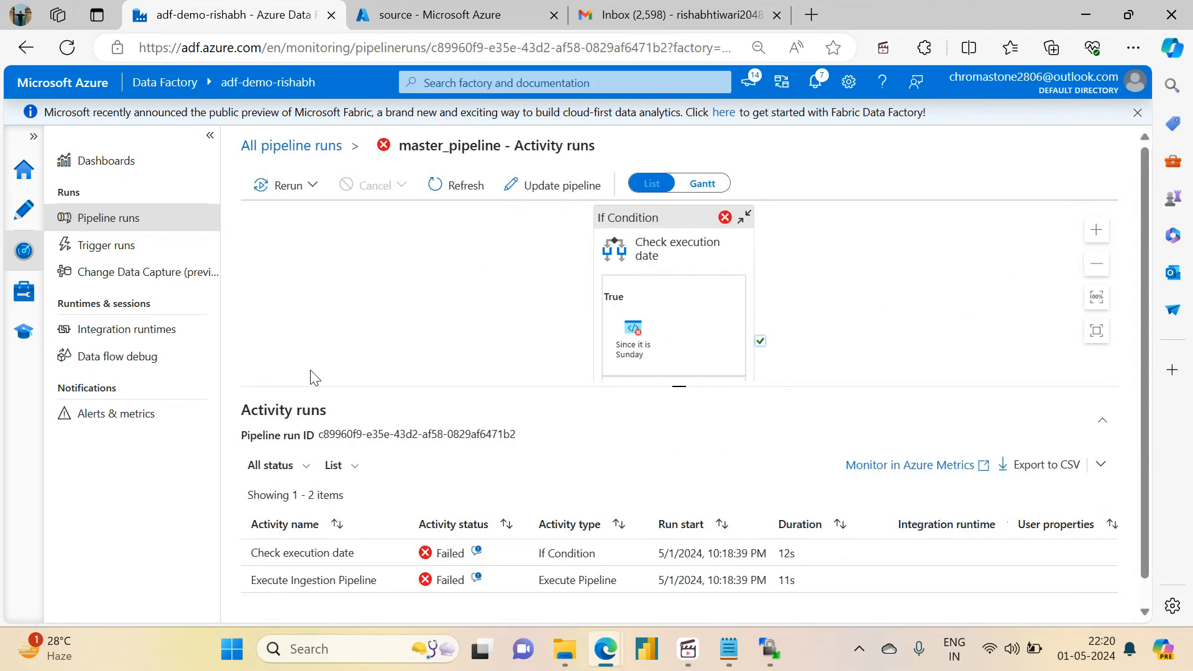
pyautogui.click(304, 187)
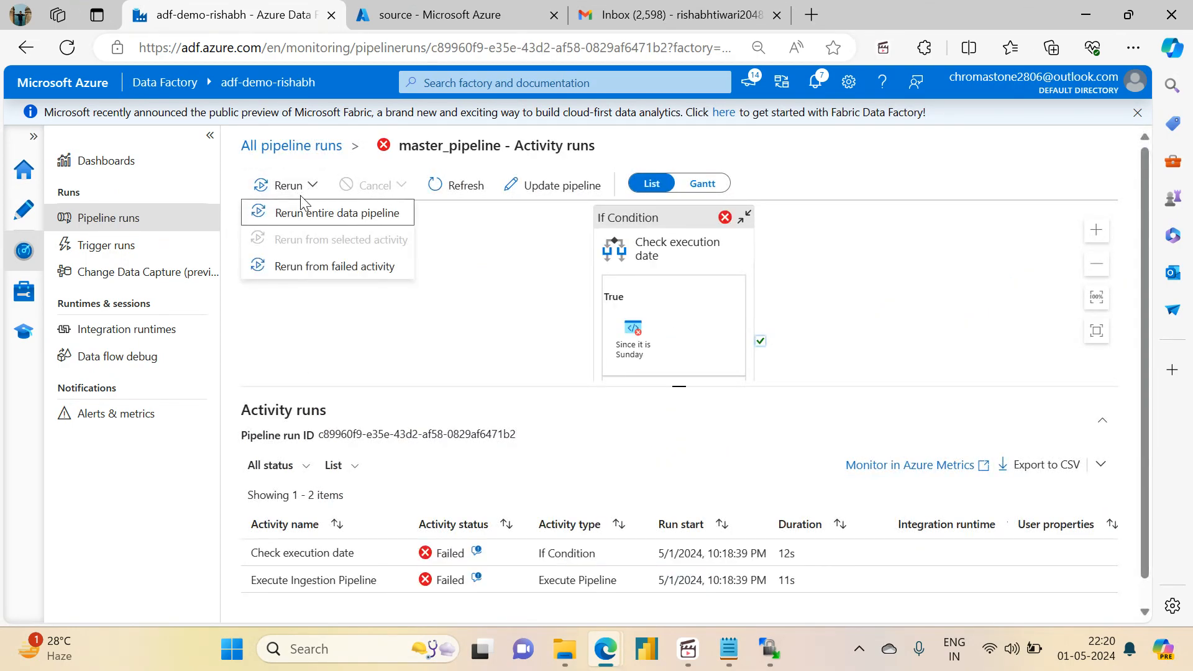
pyautogui.click(320, 217)
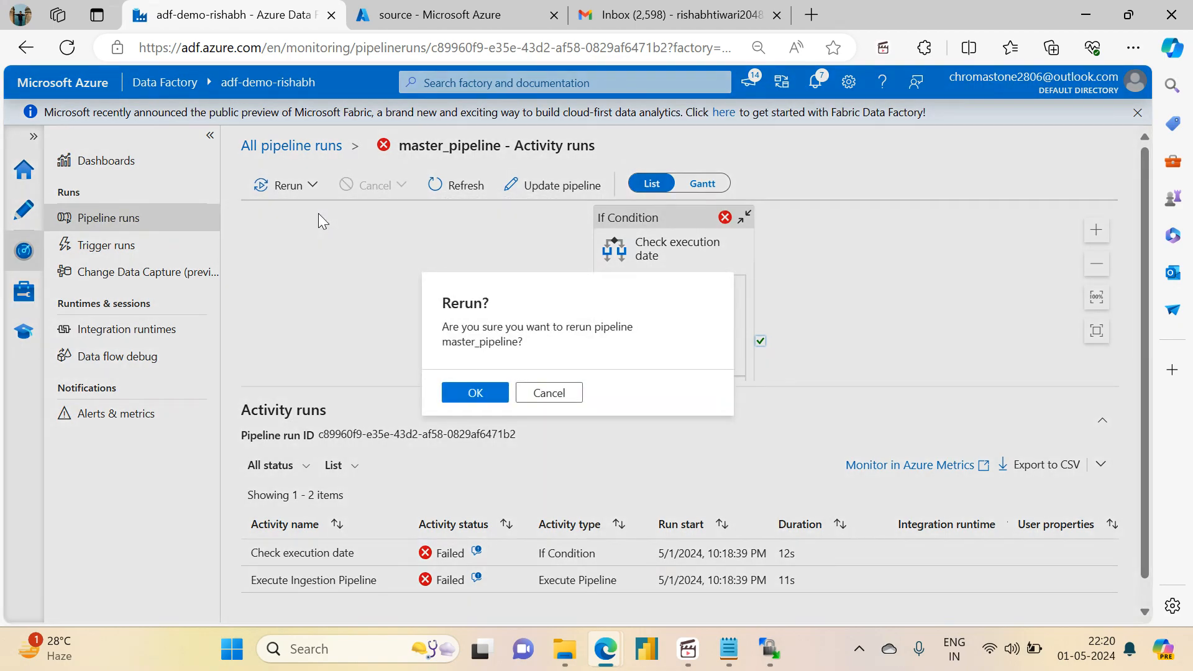
pyautogui.click(493, 404)
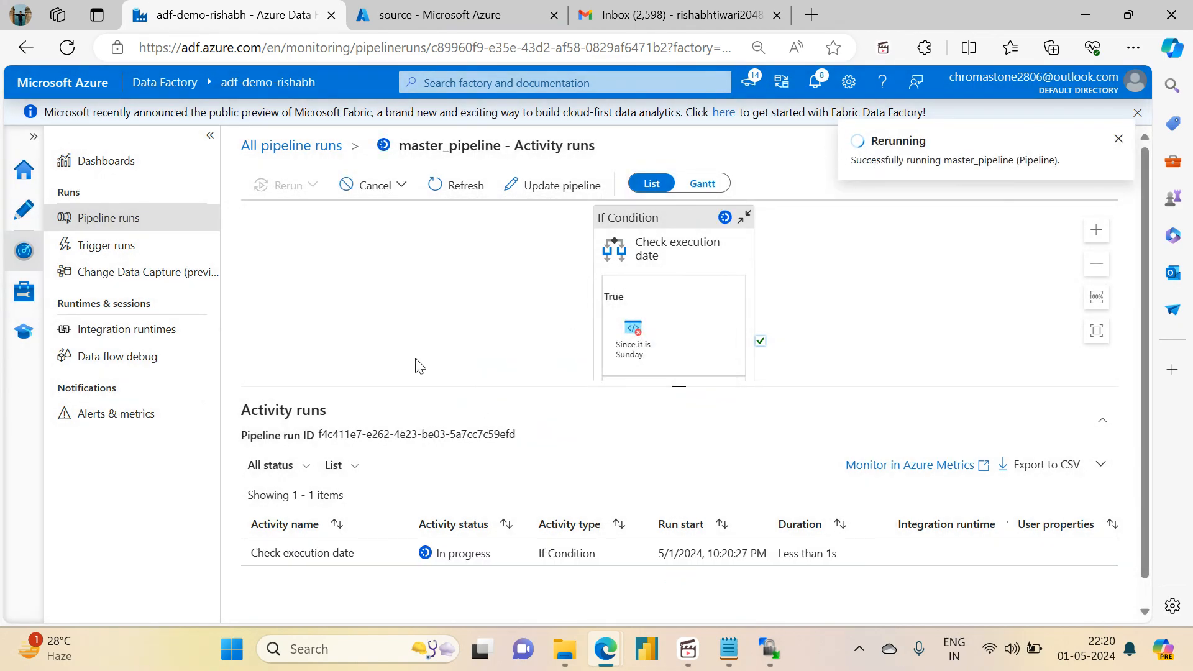
# Step: Refresh the pipeline runs list, open the new master_pipeline rerun, and view the activity runs of its Execute Ingestion Pipeline output
pyautogui.moveTo(678, 389); pyautogui.dragTo(668, 252)
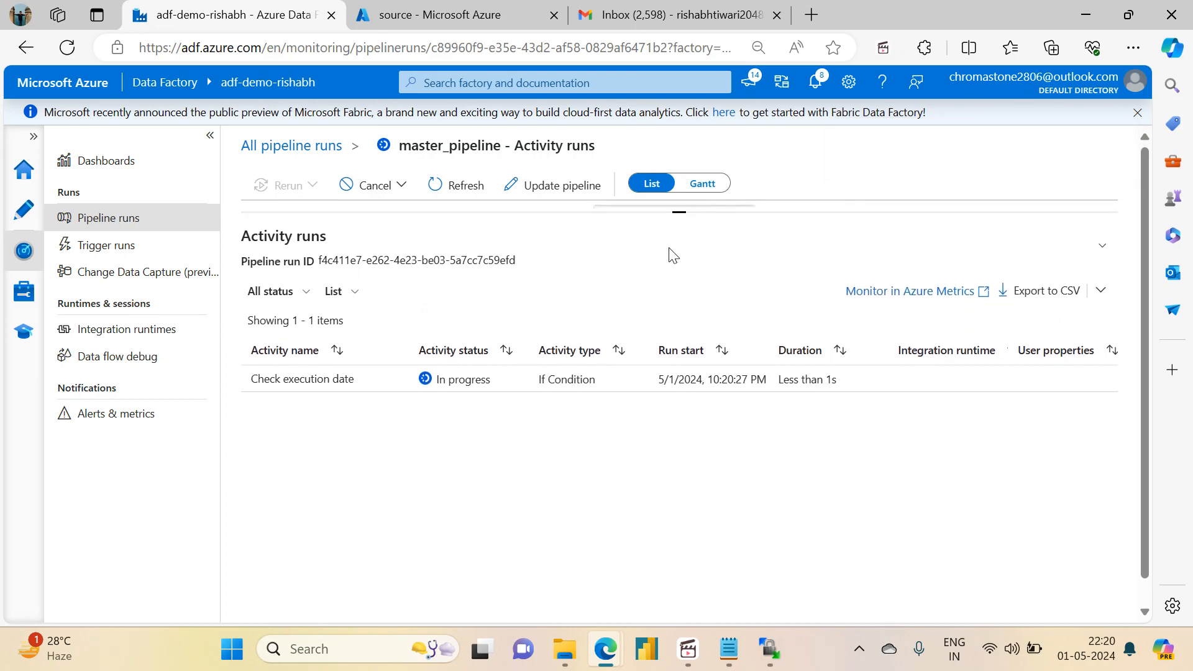
pyautogui.click(268, 148)
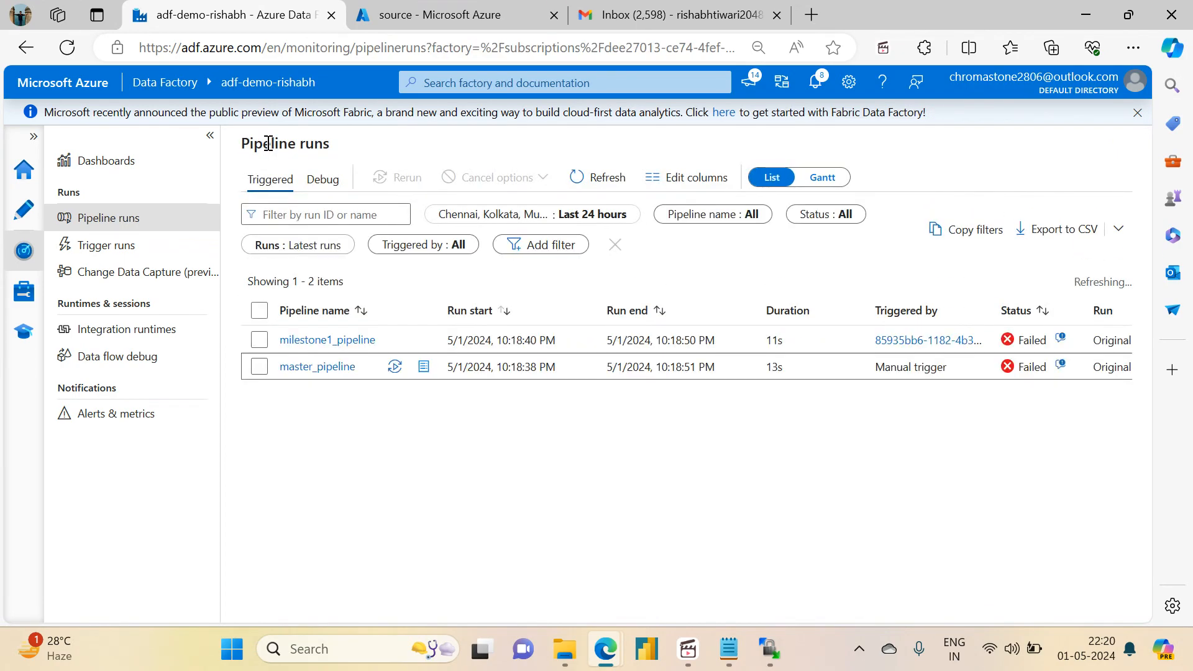
pyautogui.click(581, 184)
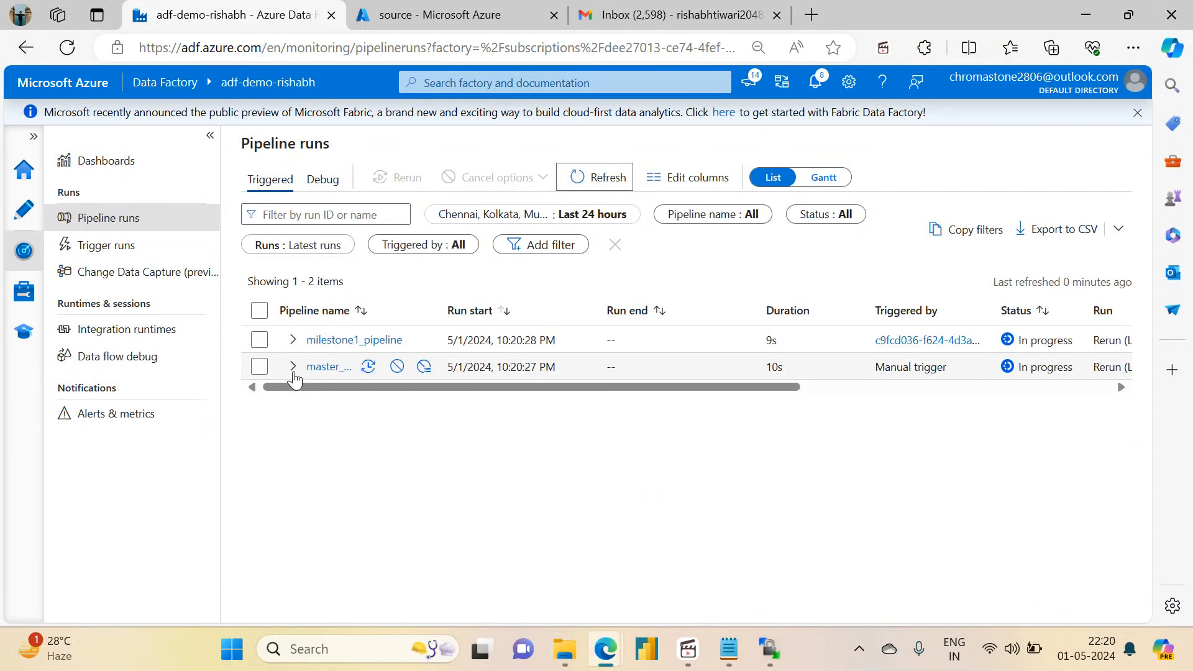
pyautogui.click(294, 373)
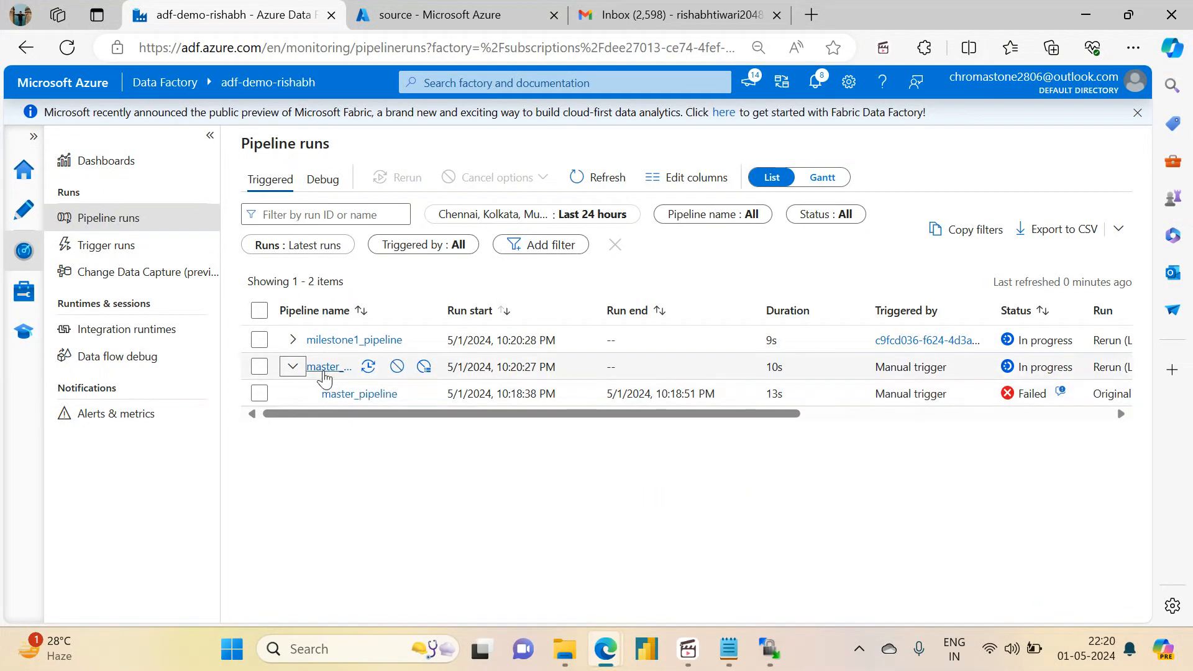
pyautogui.click(318, 372)
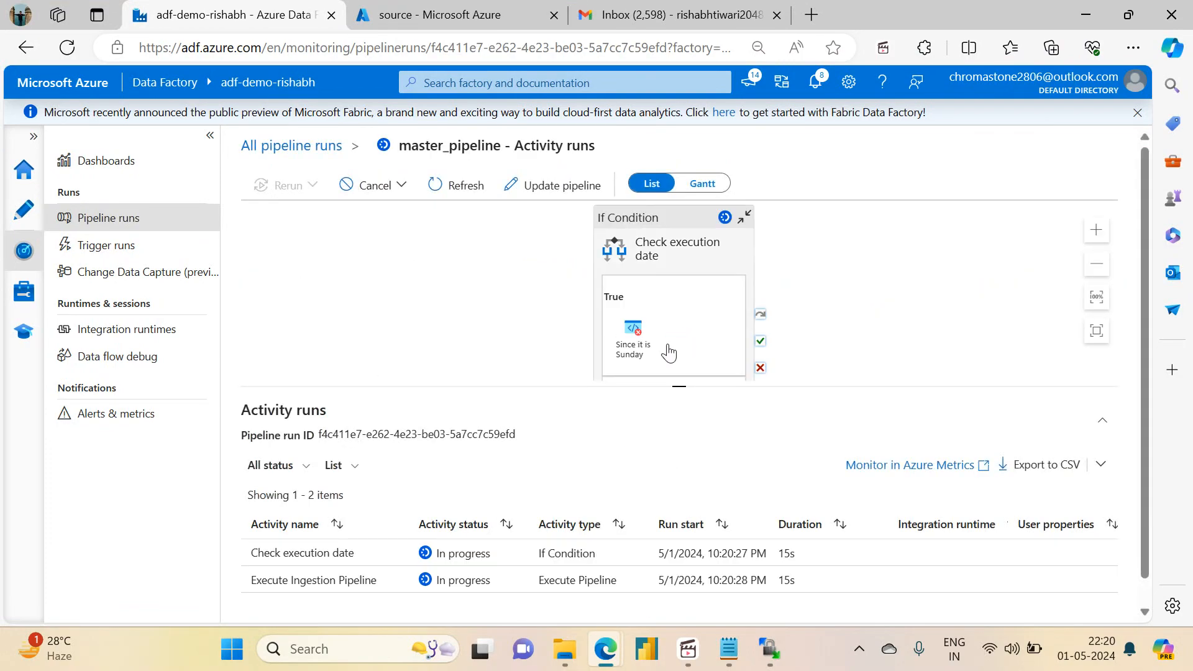
pyautogui.moveTo(693, 400); pyautogui.dragTo(470, 502)
pyautogui.click(470, 501)
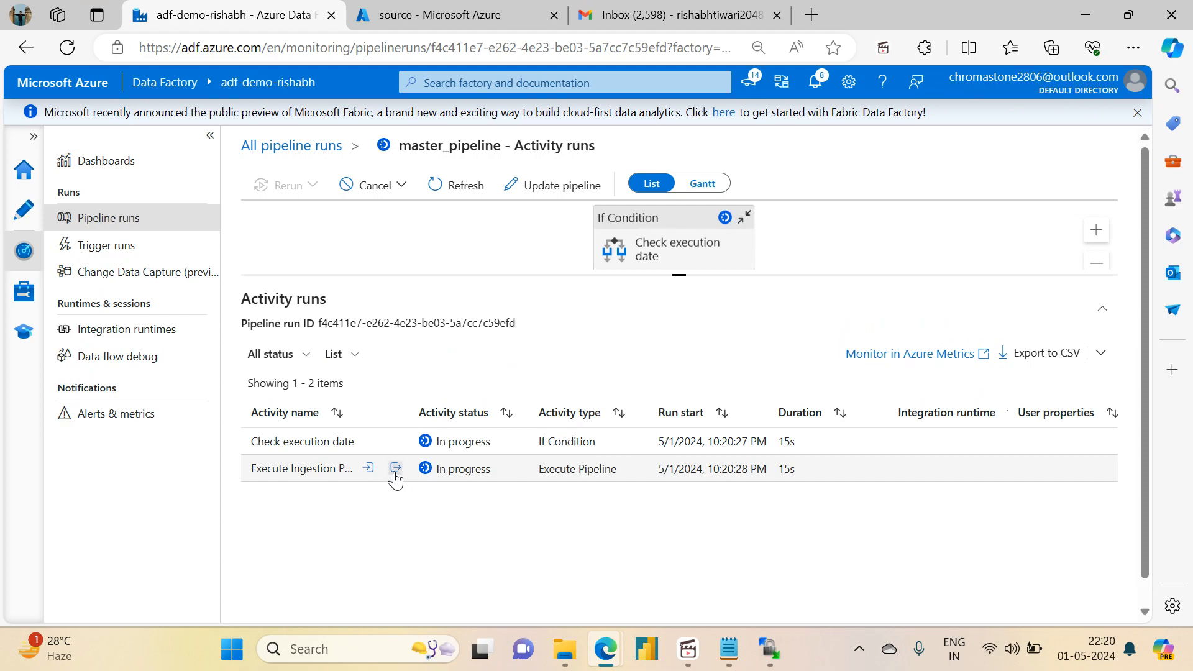
pyautogui.click(398, 469)
pyautogui.click(485, 330)
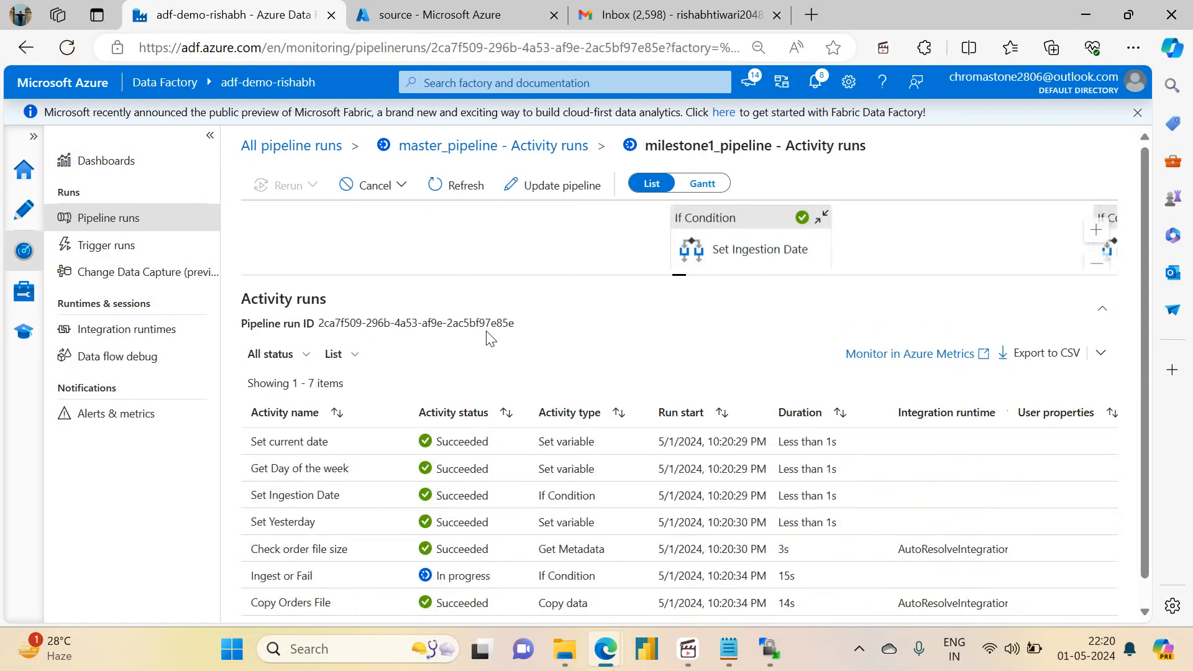
# Step: Refresh the milestone1_pipeline activity runs and enlarge the list to examine Ingest or Fail and the Check for lookup file loop
pyautogui.moveTo(1132, 308); pyautogui.dragTo(1144, 531)
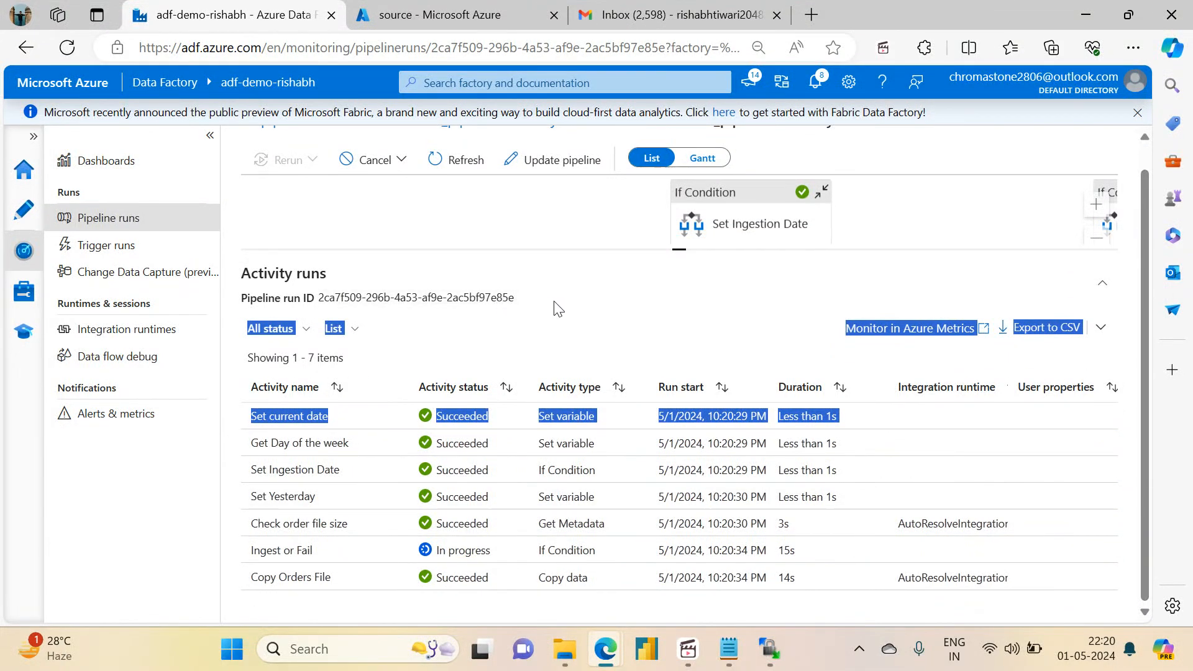
pyautogui.click(623, 312)
pyautogui.click(458, 159)
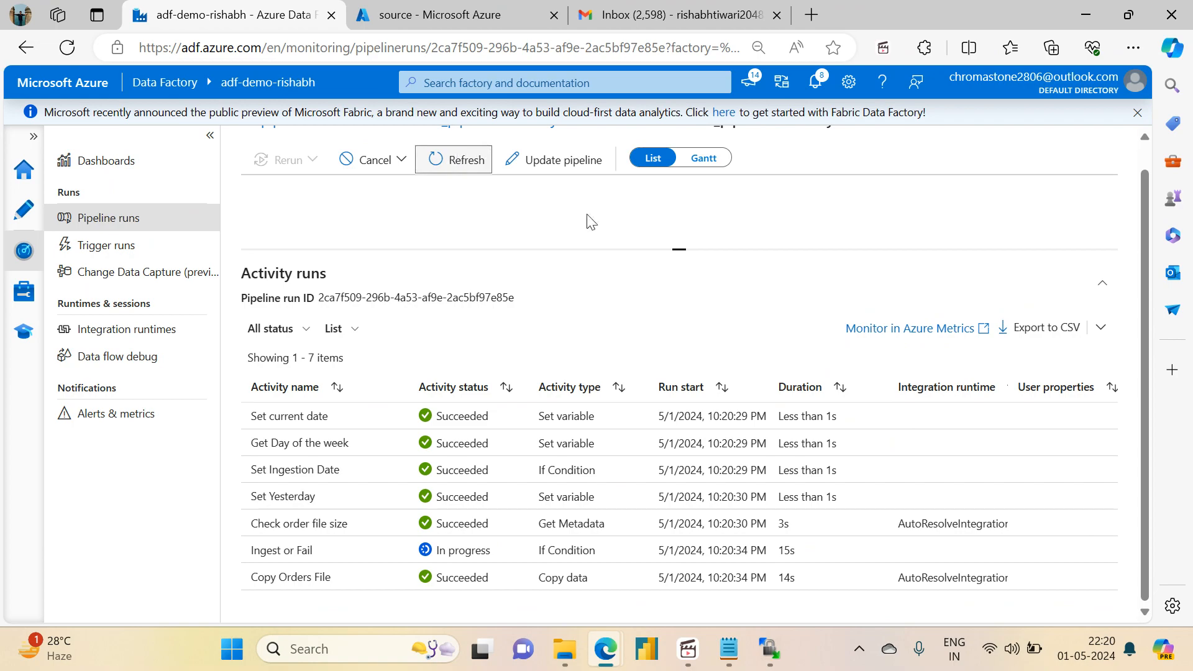
pyautogui.moveTo(679, 248); pyautogui.dragTo(657, 151)
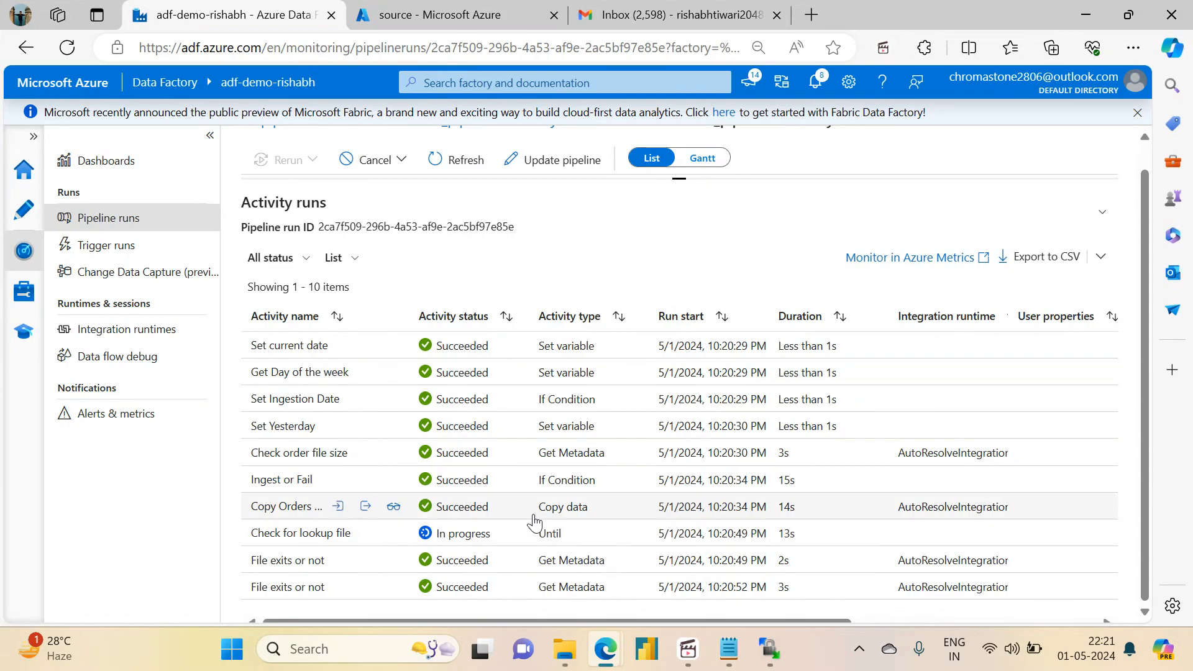
# Step: Refresh the milestone1_pipeline activity runs and examine the repeated File exits or not checks under the Check for lookup file loop
pyautogui.click(315, 543)
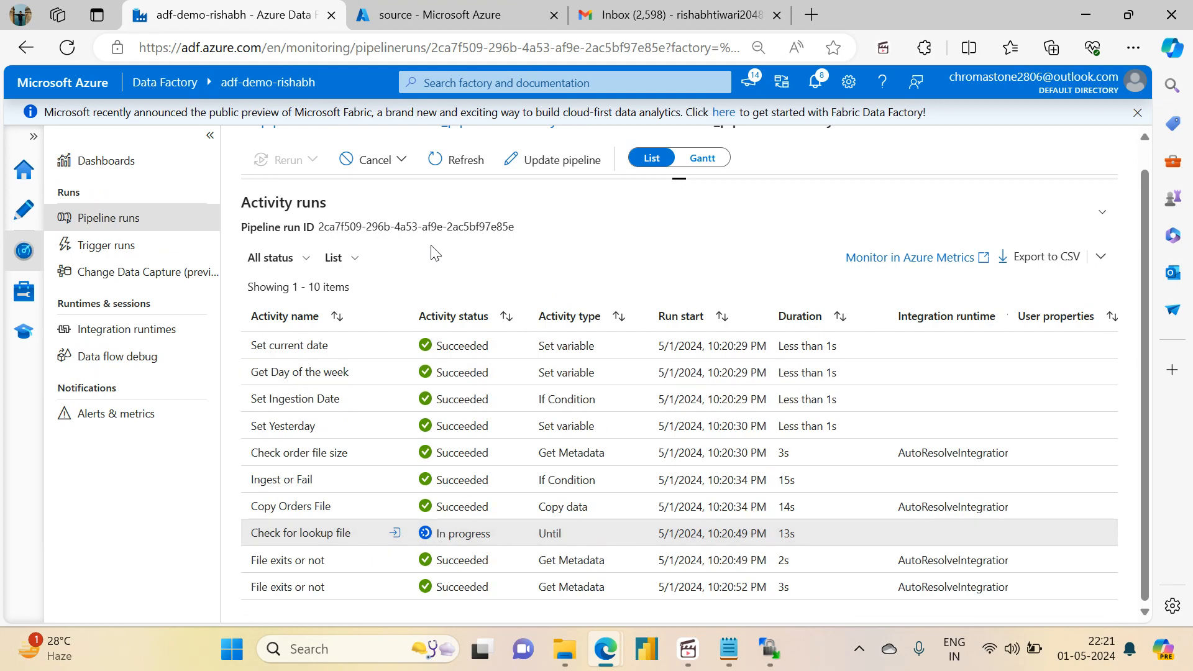
pyautogui.click(456, 156)
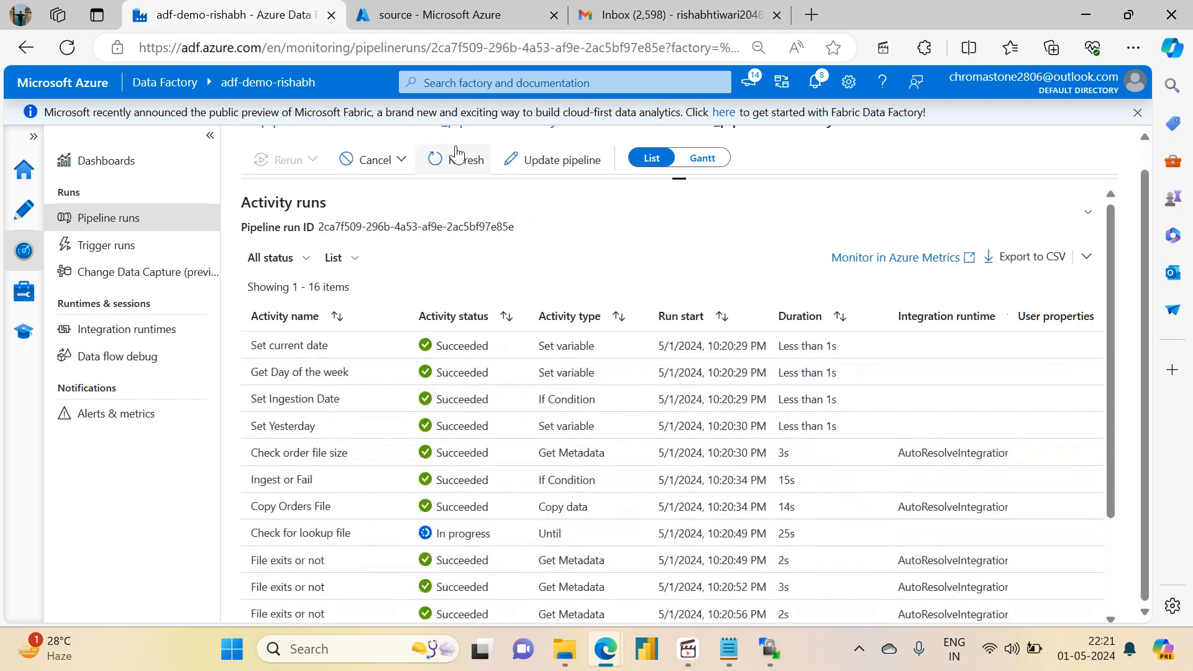
pyautogui.click(456, 156)
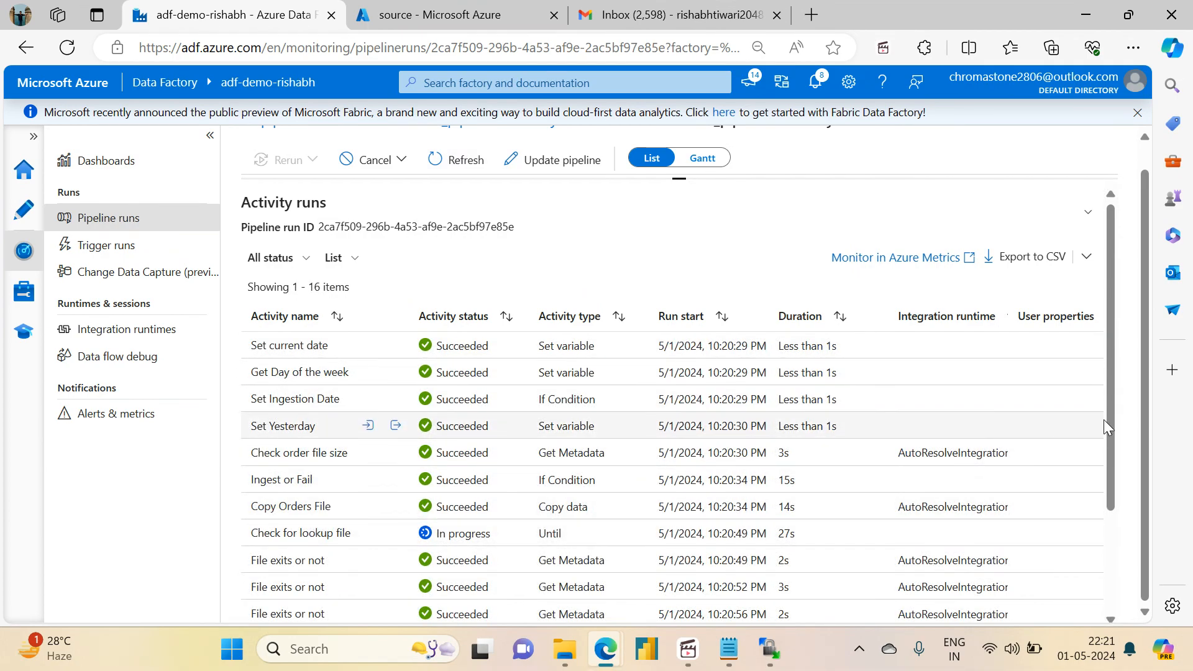
pyautogui.scroll(-3, 1112, 426)
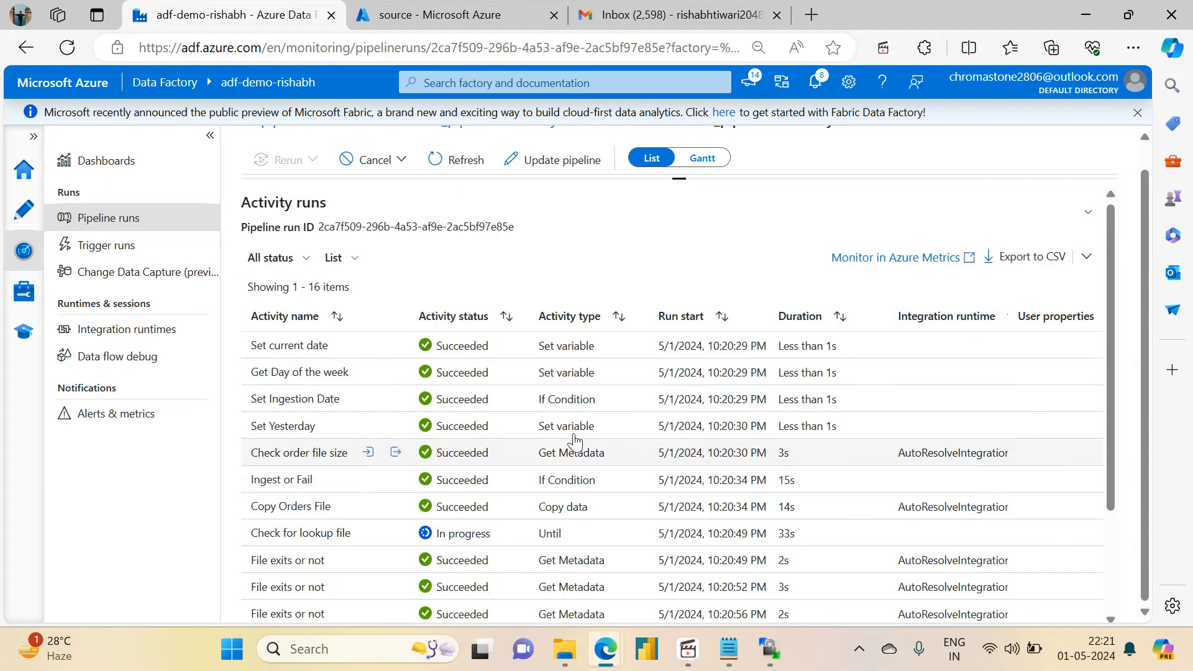
pyautogui.scroll(-2, 1112, 411)
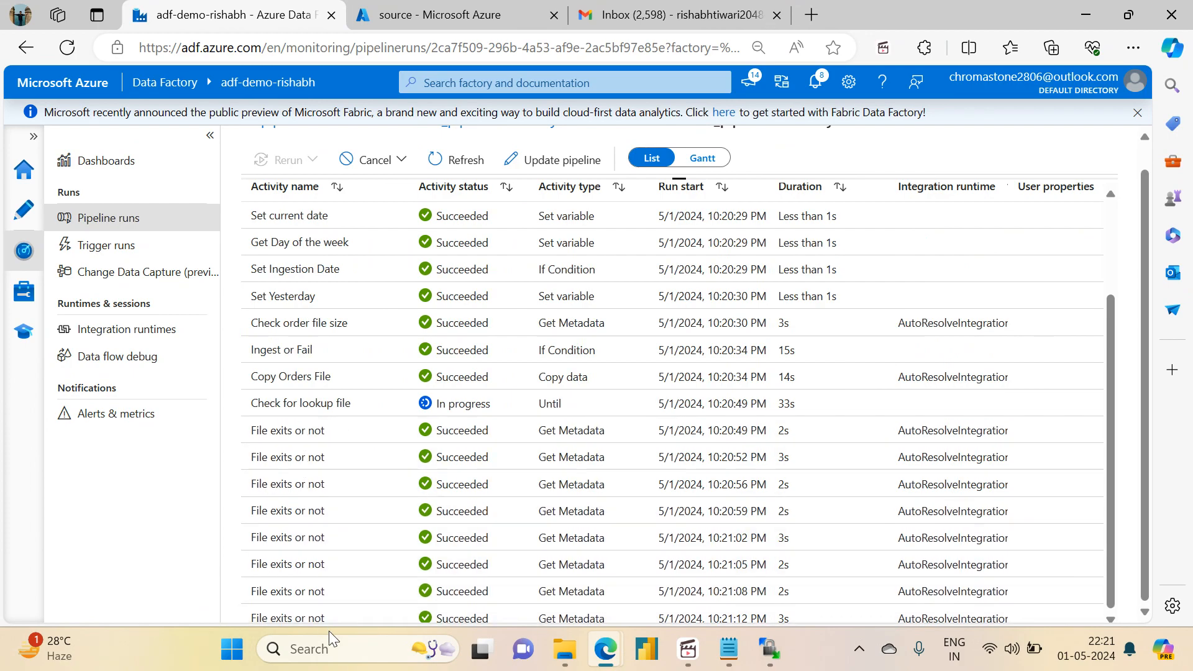
# Step: Switch to the Azure portal's source container and upload the local lookup CSV file into configuration/lookup_file
pyautogui.click(438, 8)
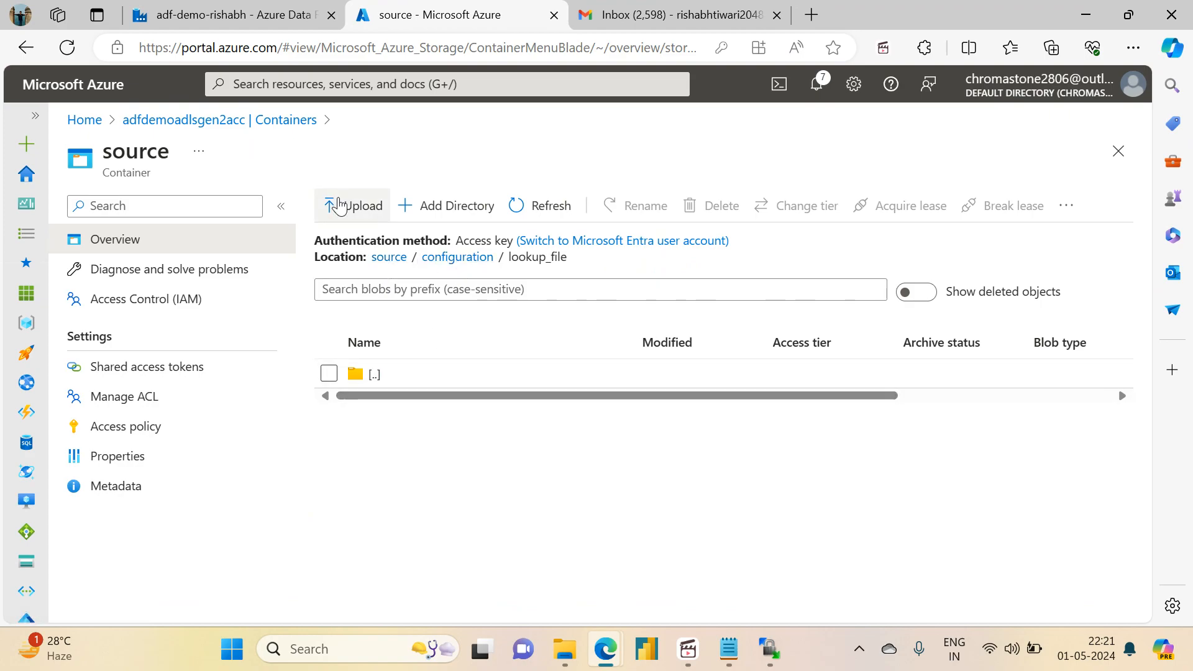
pyautogui.click(338, 205)
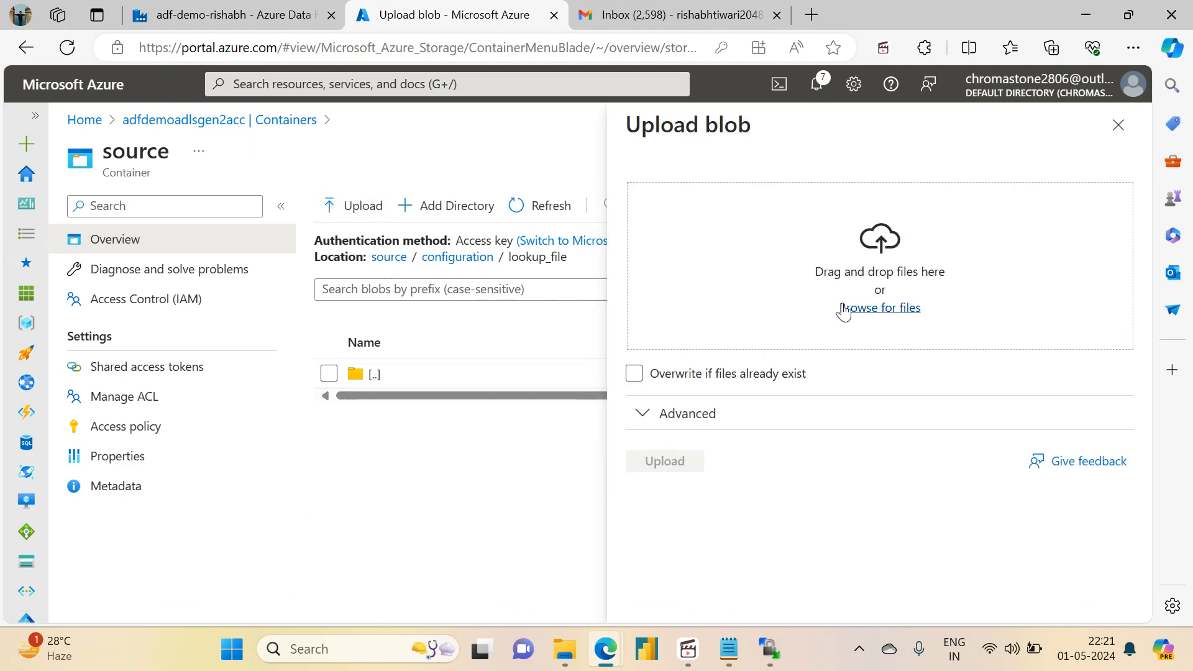
pyautogui.click(859, 309)
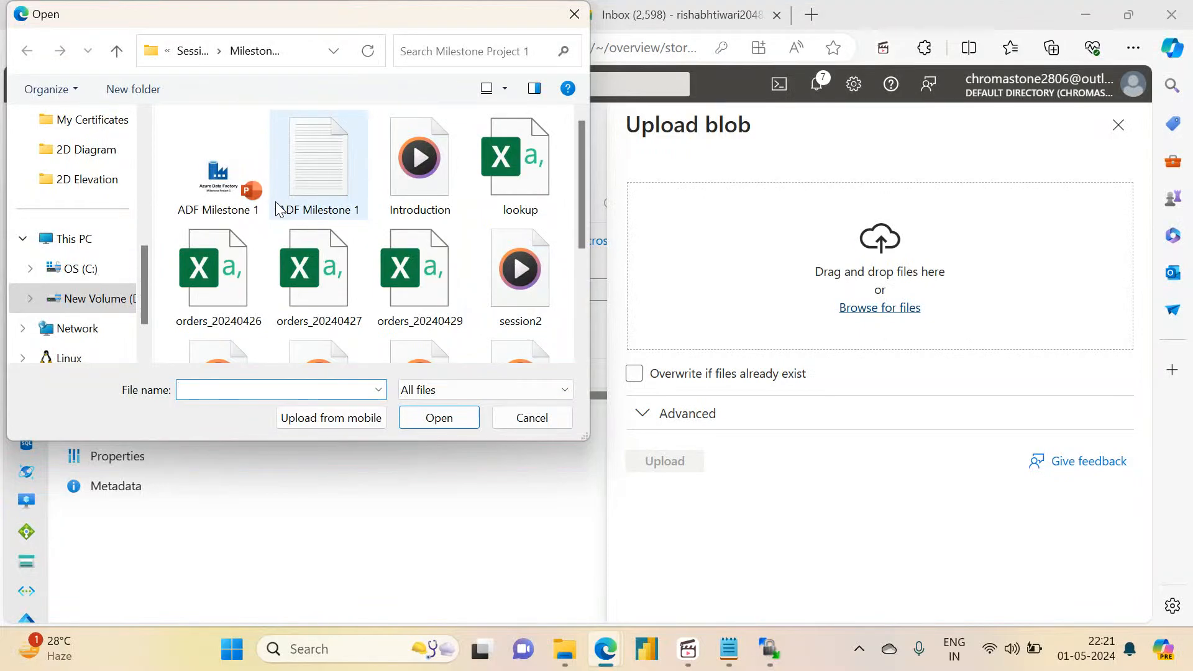
pyautogui.click(534, 188)
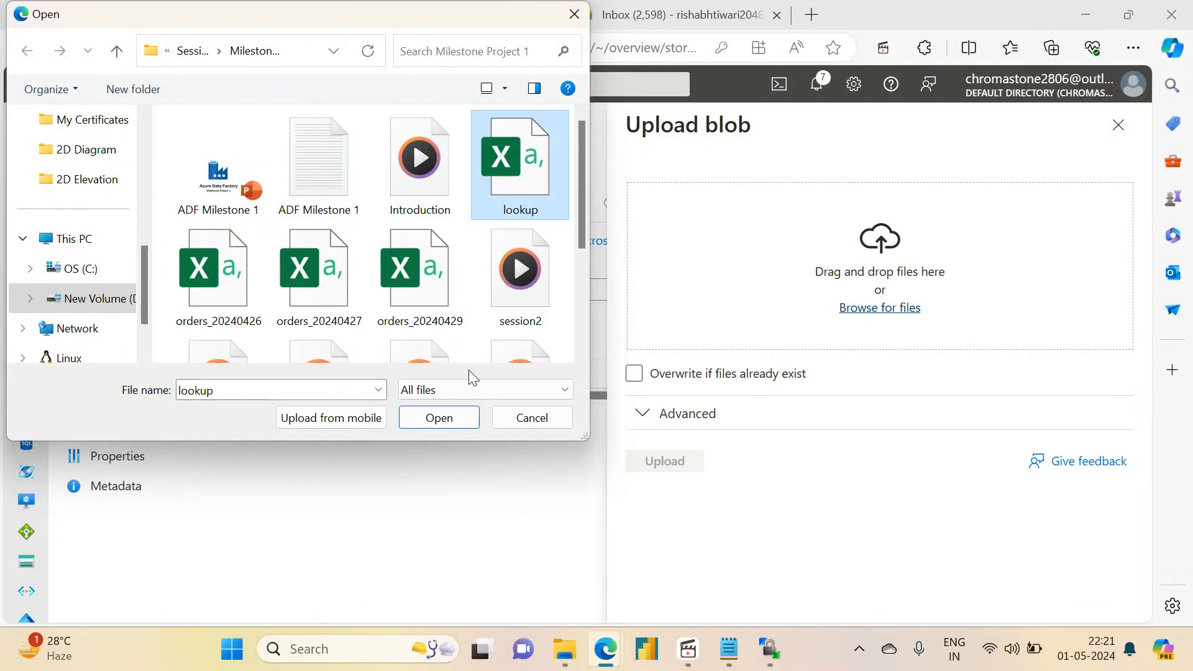
pyautogui.click(438, 418)
pyautogui.click(667, 465)
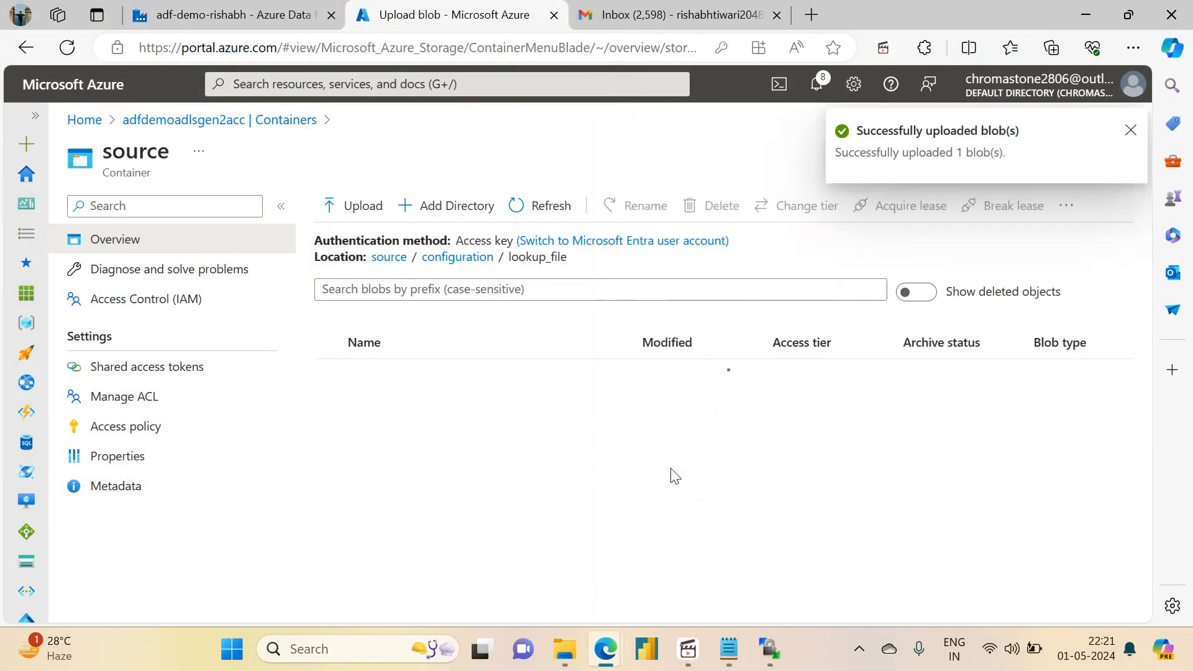
# Step: Switch to Notepad to view the contents of the lookup file, and return to the browser
pyautogui.click(729, 650)
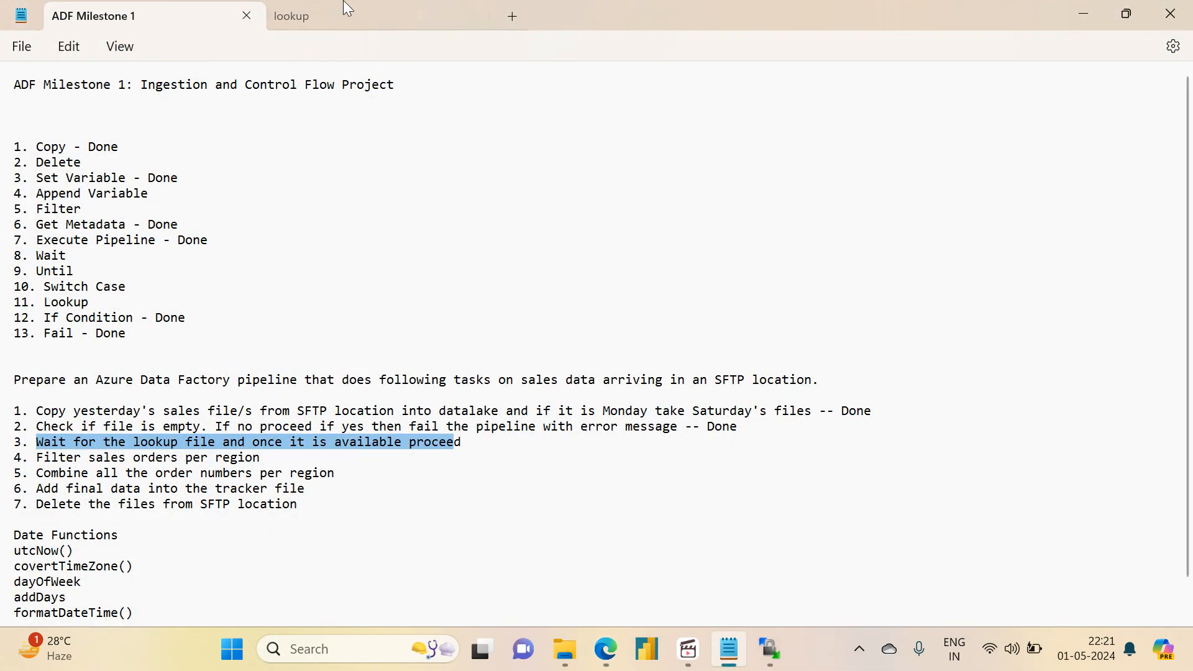
pyautogui.click(320, 14)
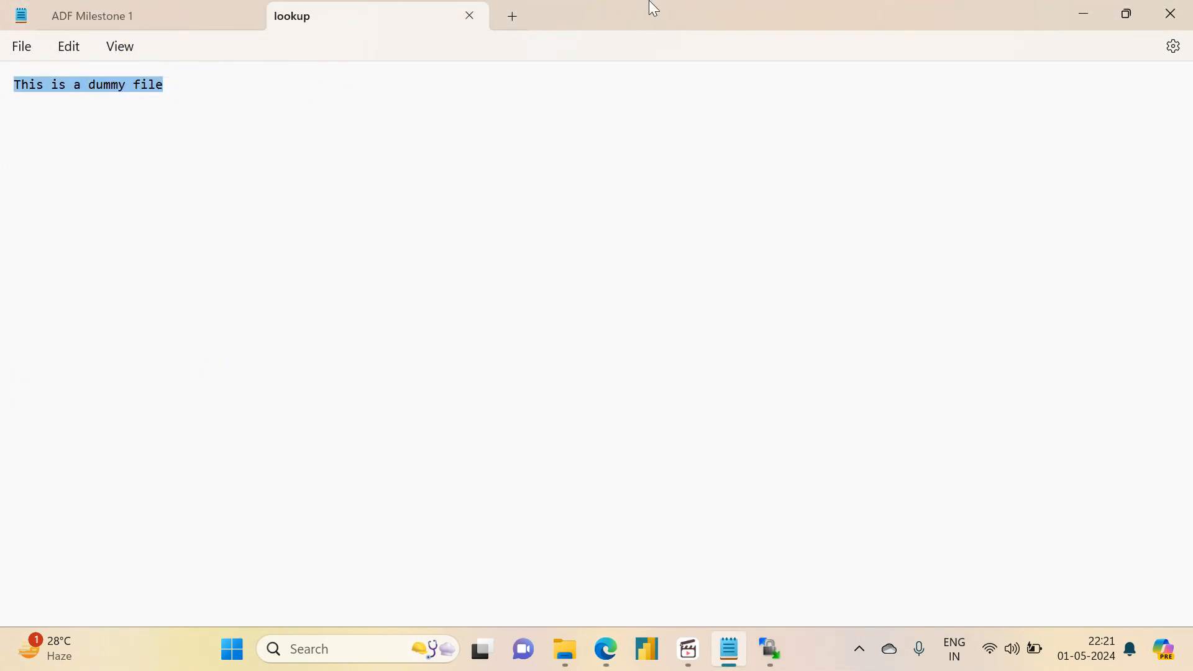
pyautogui.click(1091, 18)
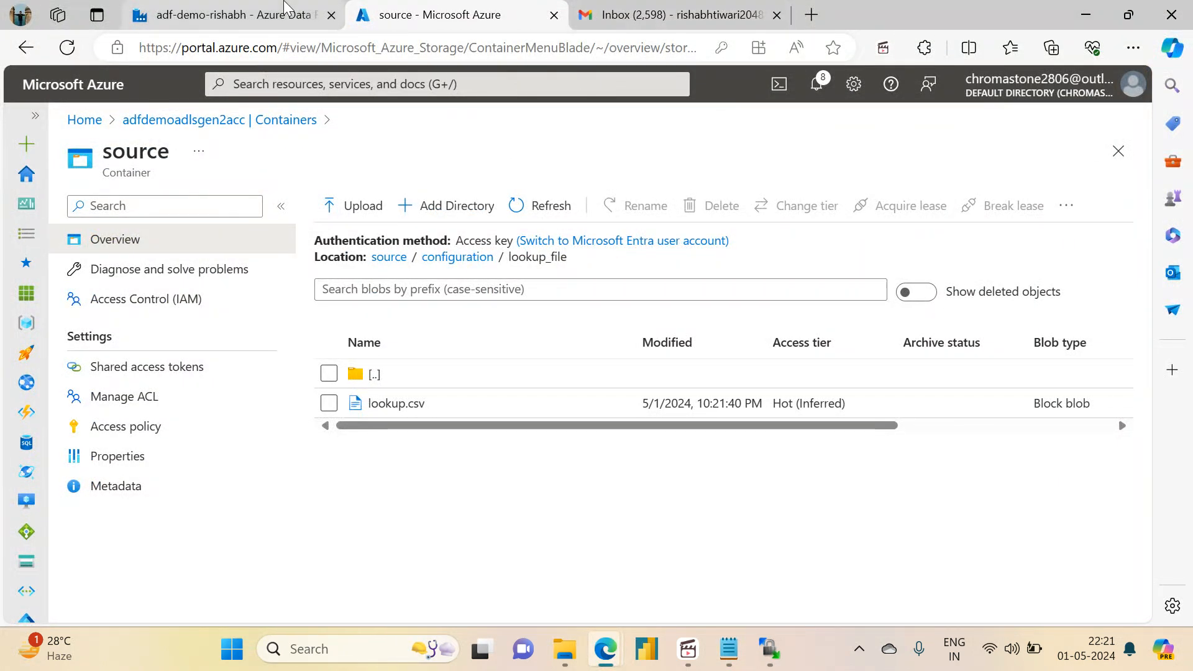
# Step: Return to Azure Data Factory, refresh the milestone1_pipeline activity runs, and examine the Check for lookup file status and its File exits or not iterations
pyautogui.click(283, 5)
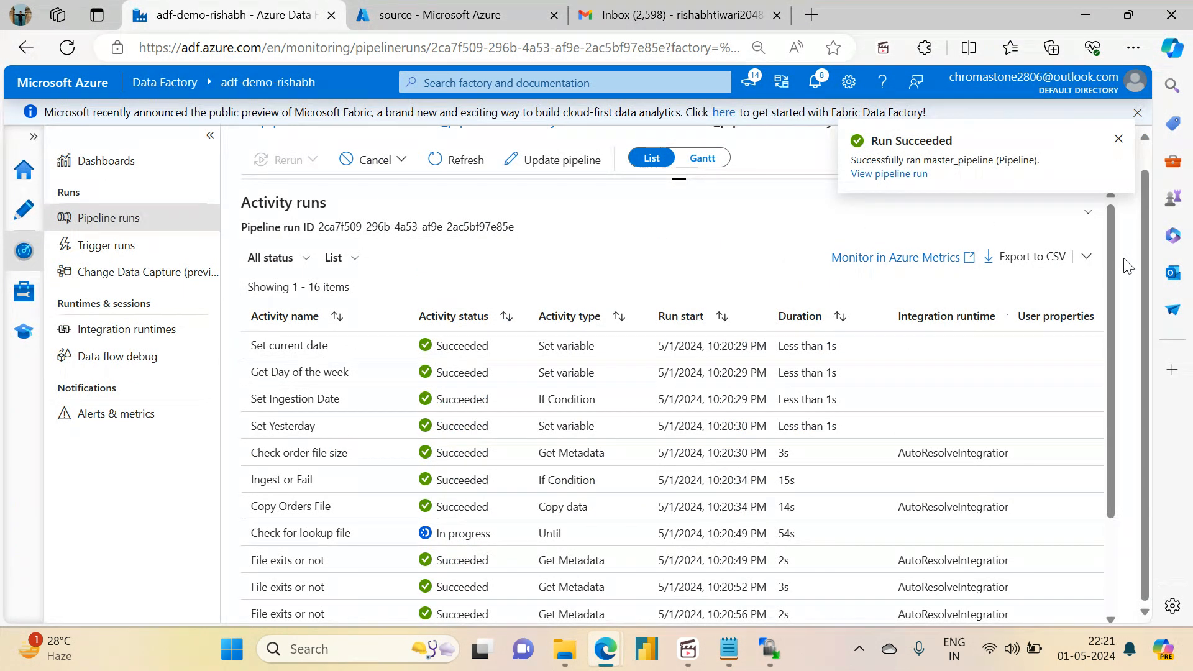
pyautogui.moveTo(1111, 269); pyautogui.dragTo(1092, 118)
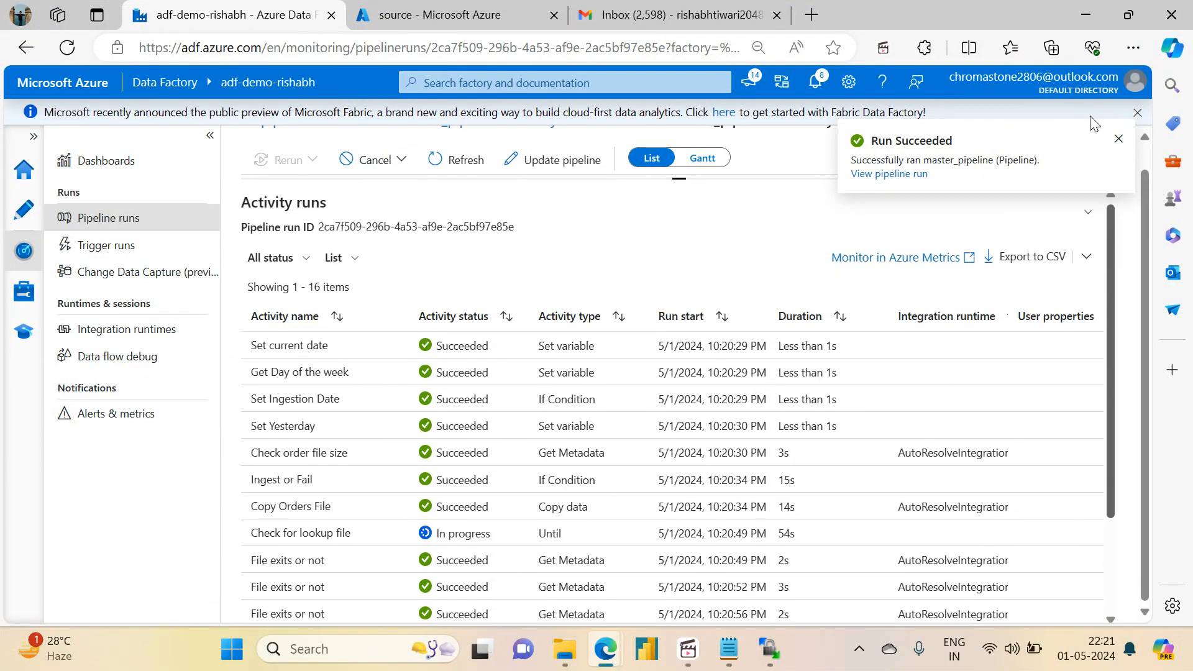
pyautogui.click(440, 166)
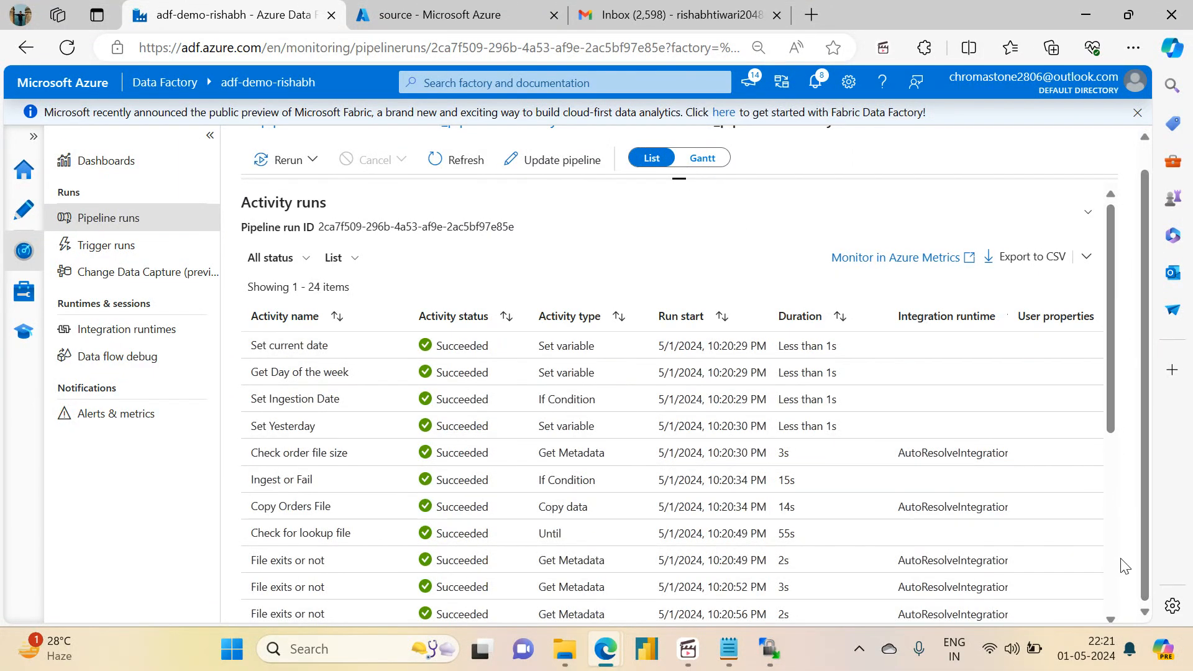
pyautogui.moveTo(1108, 404); pyautogui.dragTo(1046, 287)
pyautogui.moveTo(1109, 318); pyautogui.dragTo(1113, 515)
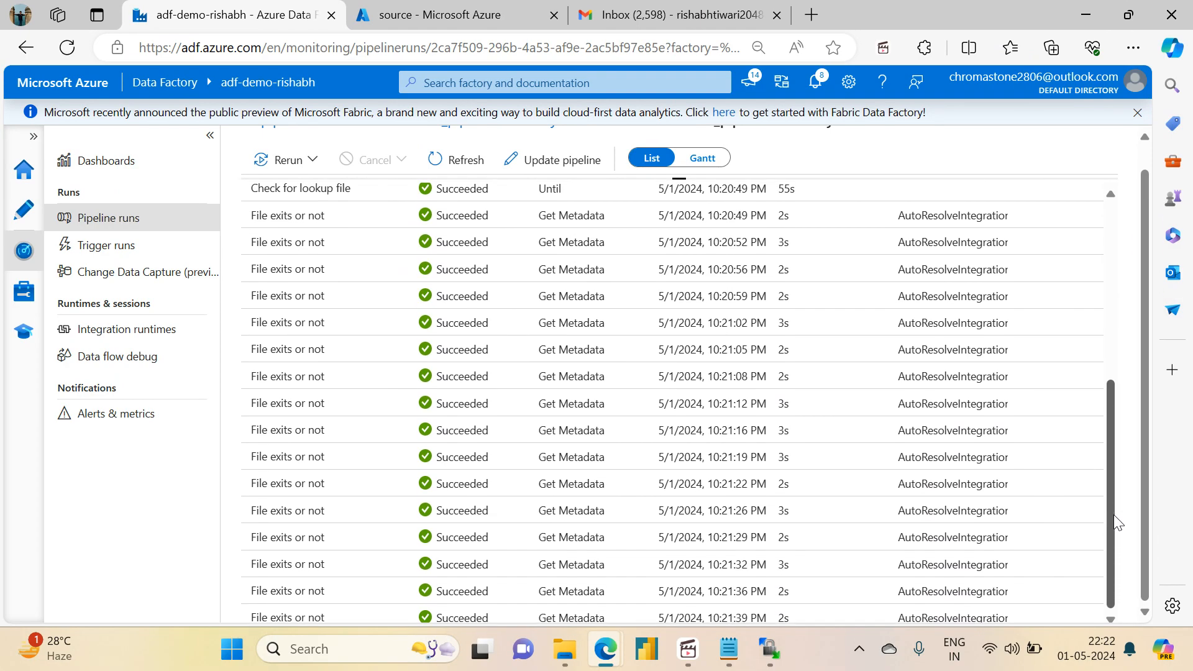
# Step: Switch to the ADF Milestone 1 notes in Notepad, append "- Done" to the Until item, and save the file
pyautogui.click(728, 652)
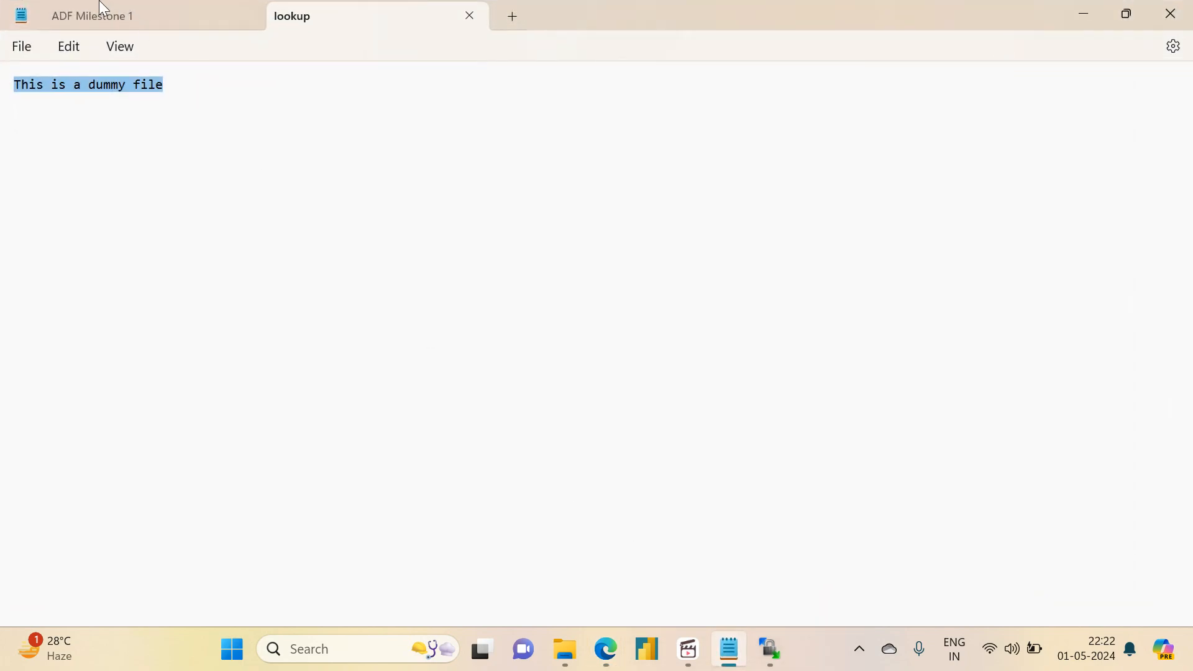
pyautogui.click(96, 18)
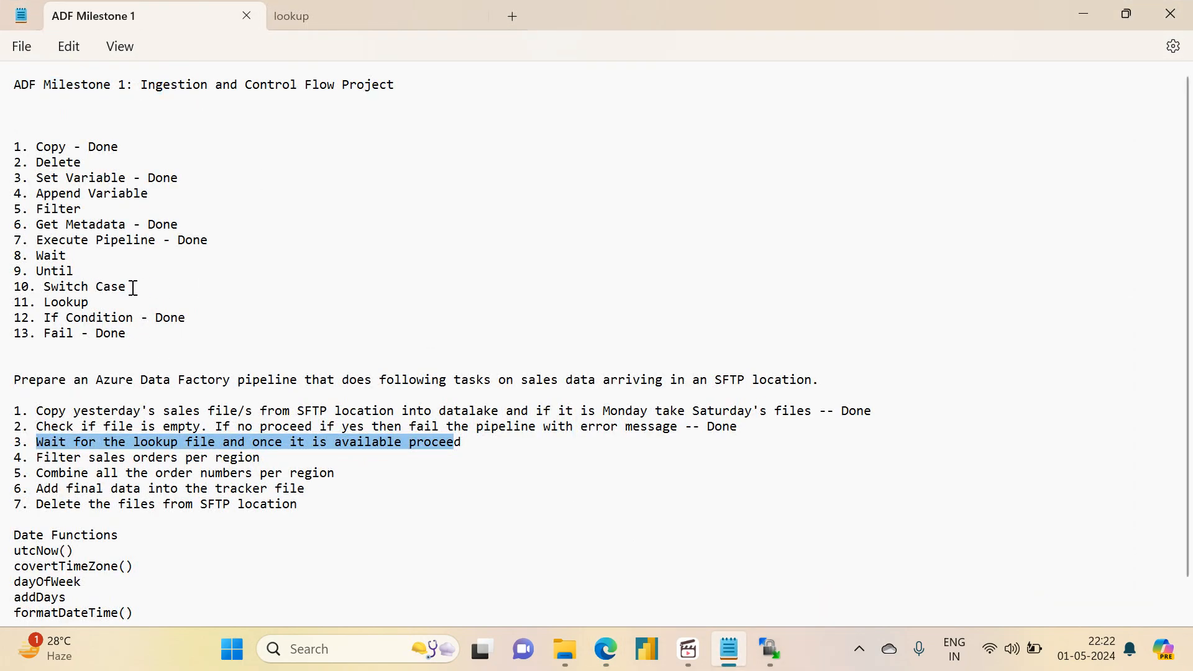
pyautogui.click(86, 273)
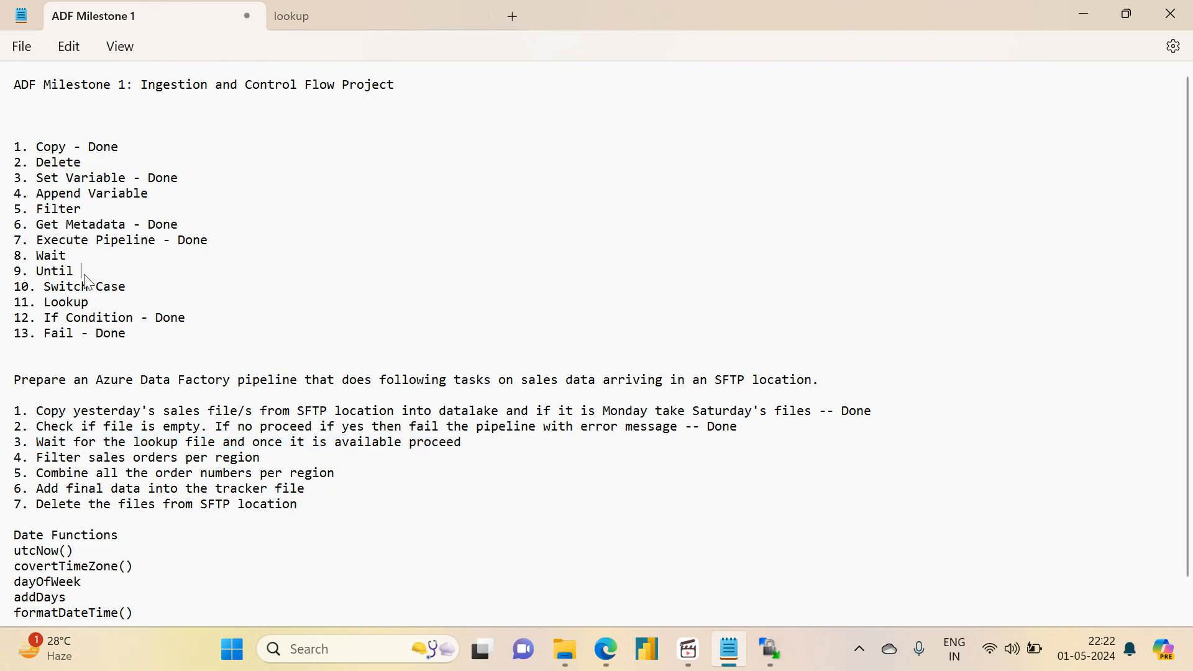
pyautogui.write('- Done')
pyautogui.hotkey('ctrl', 's')
# Step: Append "-- Done" to task 3 about waiting for the lookup file, save the notes, and highlight task 4, "Filter sales orders per region"
pyautogui.moveTo(157, 335); pyautogui.dragTo(4, 145)
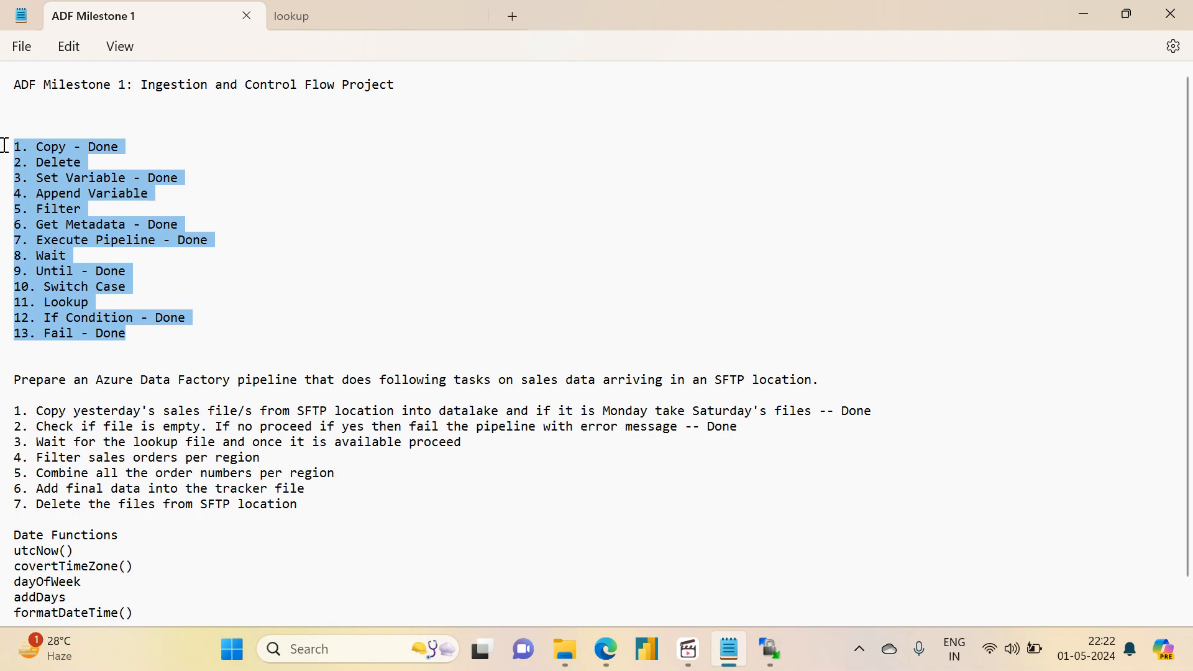
pyautogui.click(478, 441)
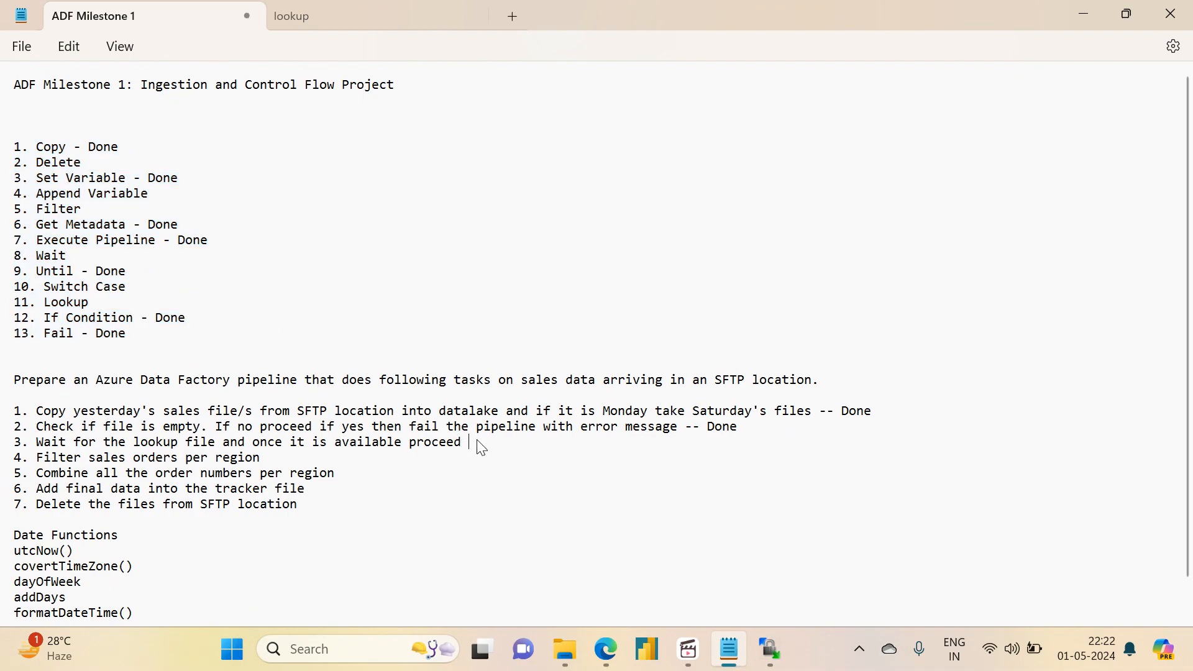
pyautogui.press('BackSpace')
pyautogui.press('BackSpace')
pyautogui.press('BackSpace')
pyautogui.press('BackSpace')
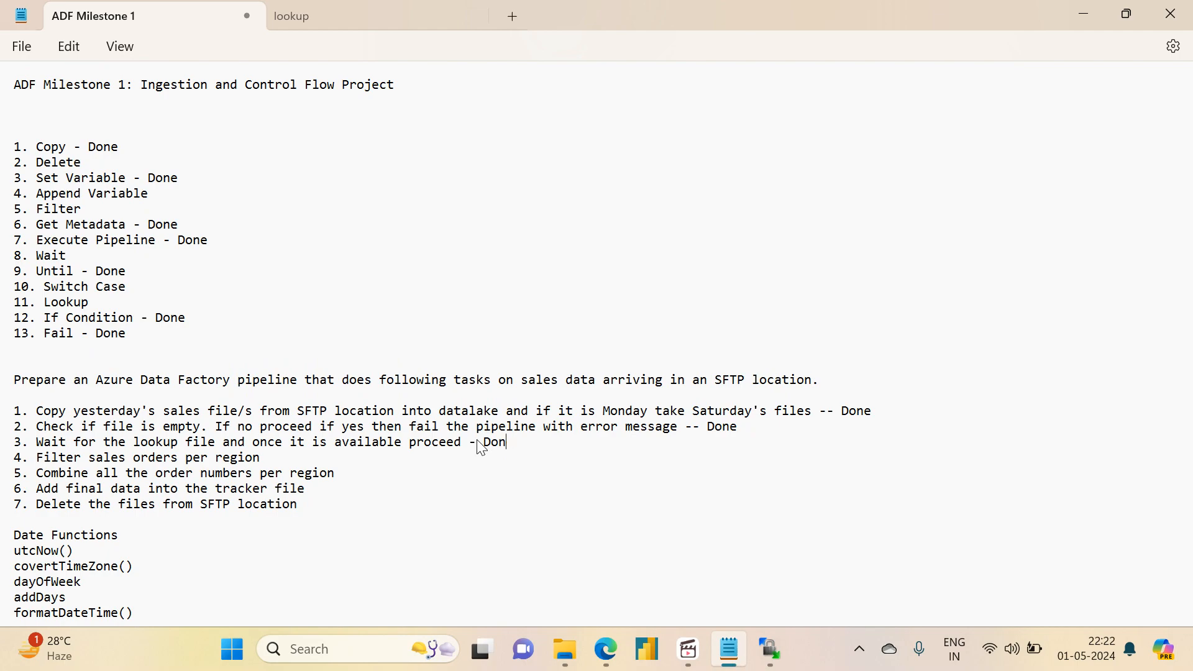
pyautogui.write('Done')
pyautogui.hotkey('ctrl', 's')
pyautogui.moveTo(291, 459); pyautogui.dragTo(9, 453)
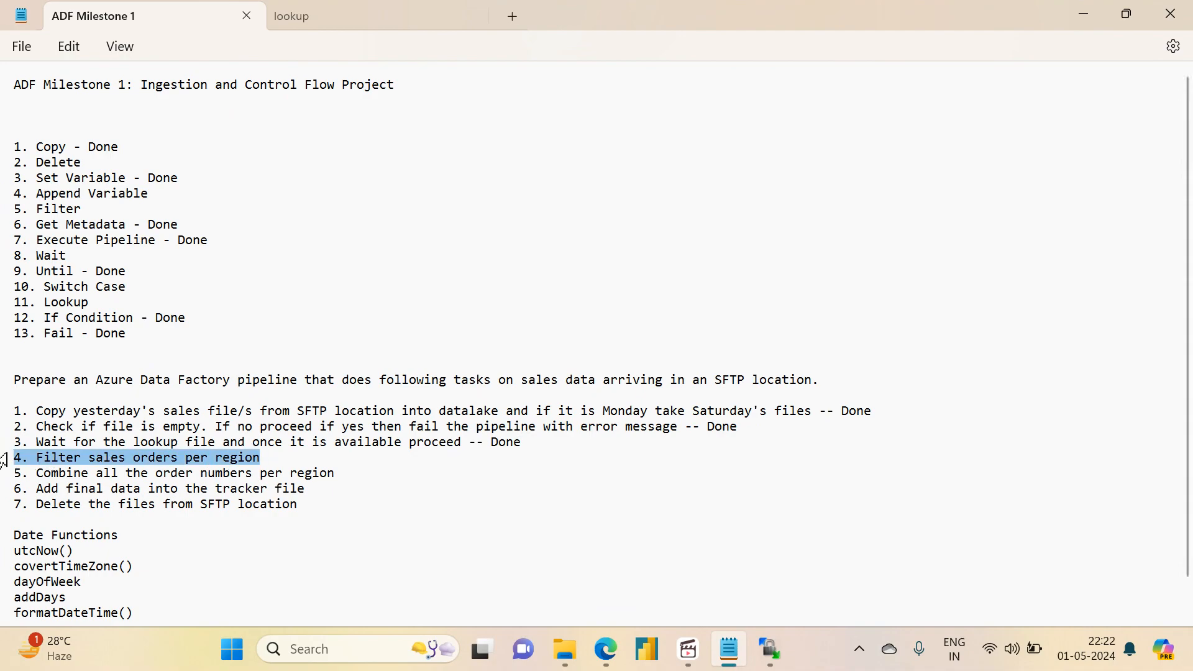
pyautogui.click(688, 651)
pyautogui.click(687, 650)
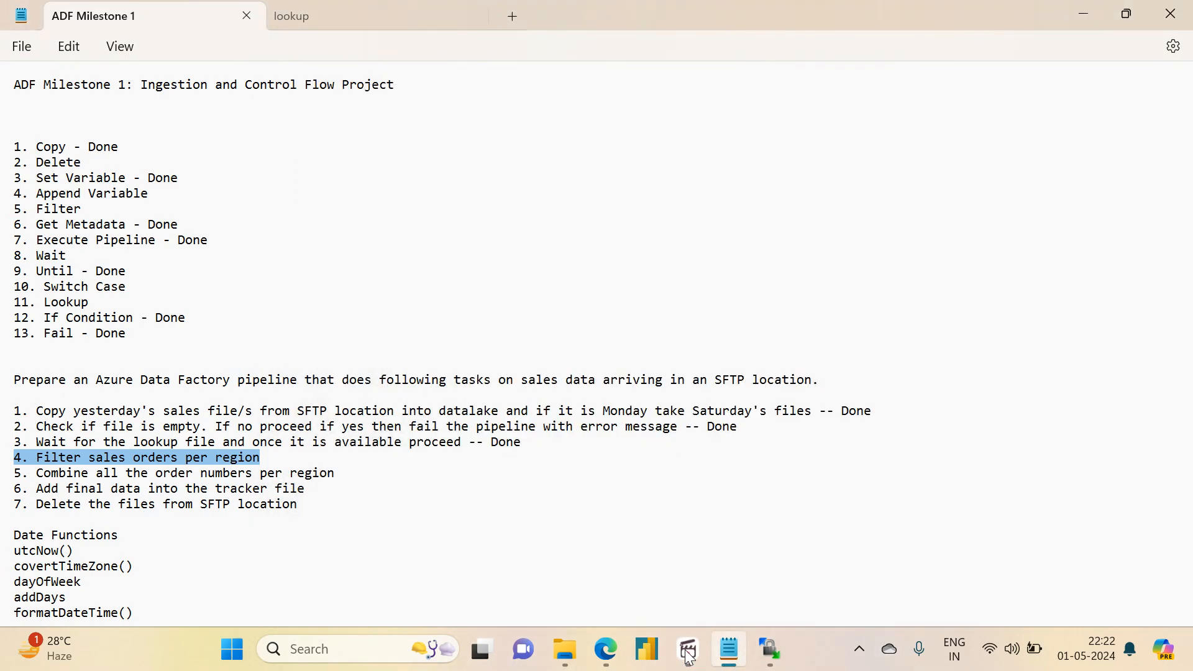
pyautogui.moveTo(772, 649)
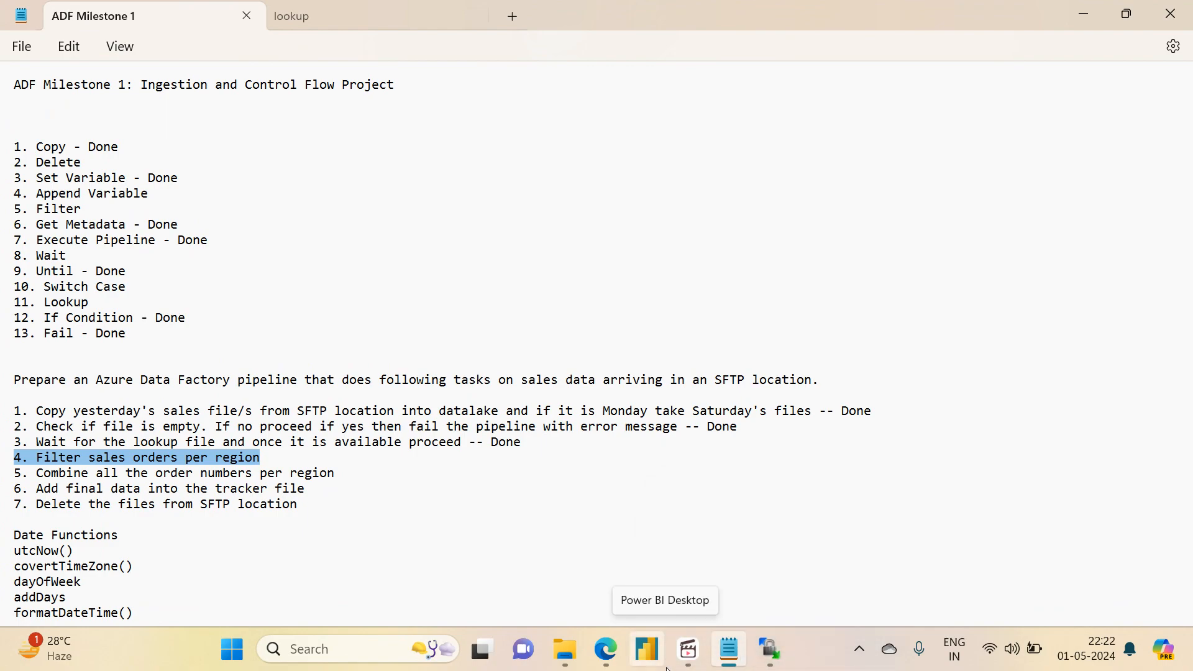
pyautogui.click(690, 652)
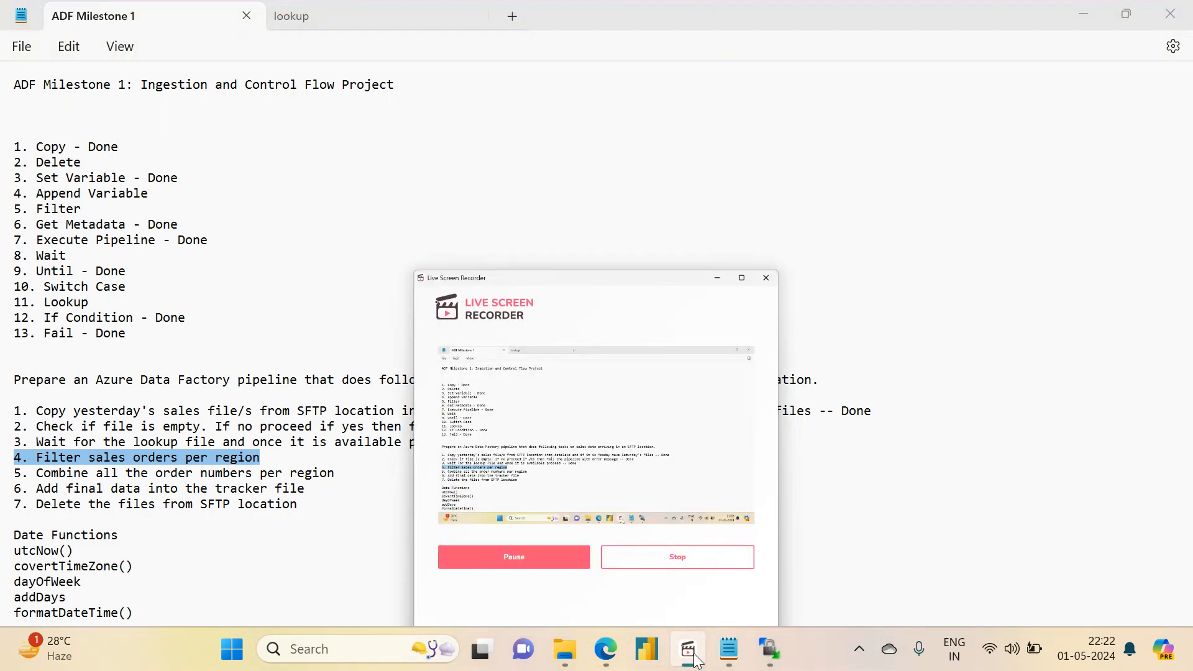